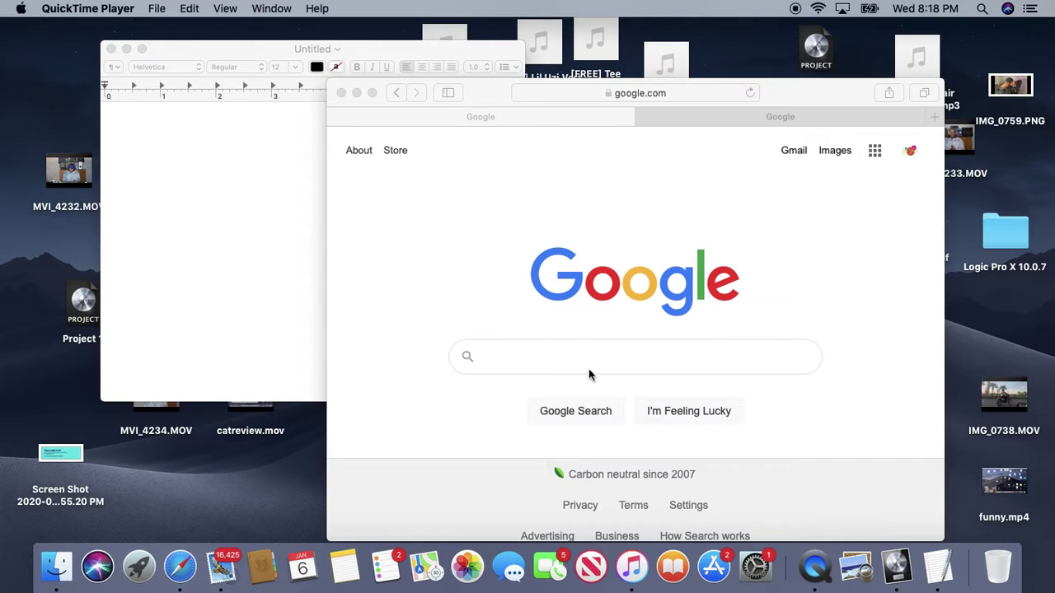
# Bring Safari forward with the caret in the empty Google search box
pyautogui.click(546, 362)
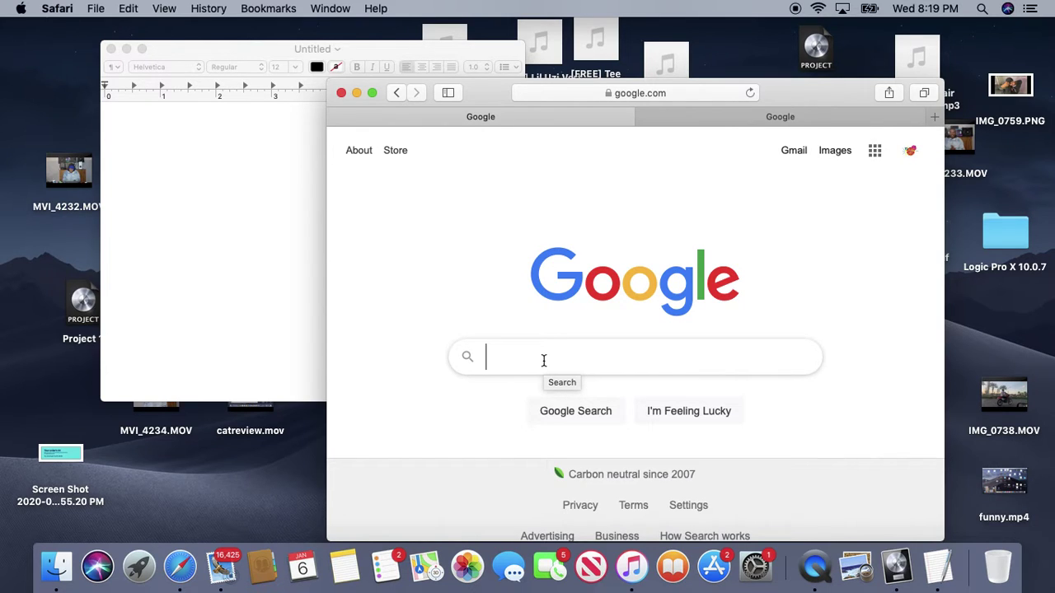
# Dictate and run a Google search for 'Watermelon PNG', removing the duplicated words
pyautogui.press('fn')
pyautogui.press('fn')
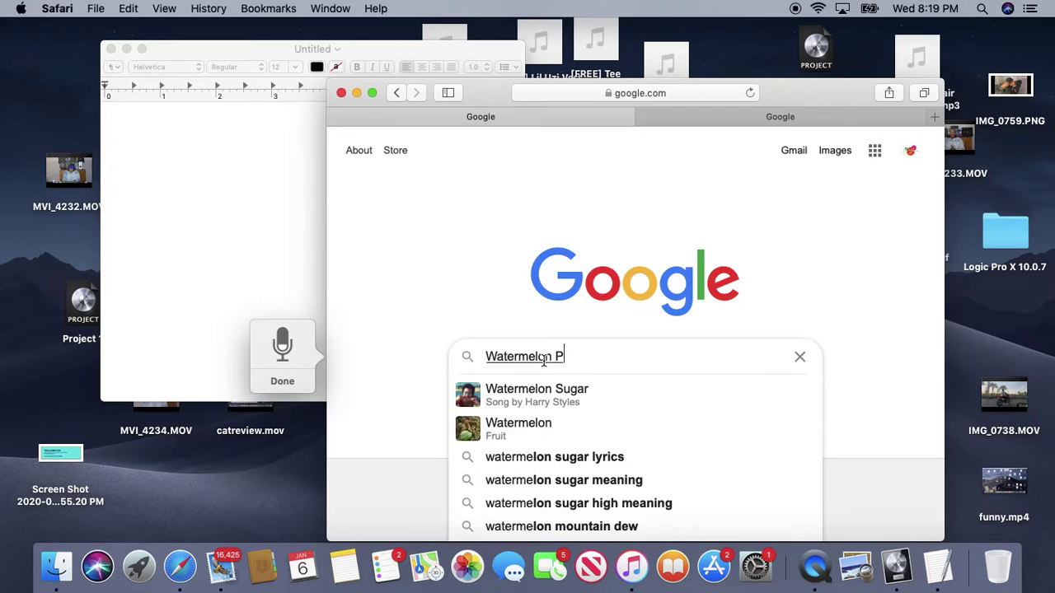
pyautogui.press('BackSpace')
pyautogui.press('BackSpace')
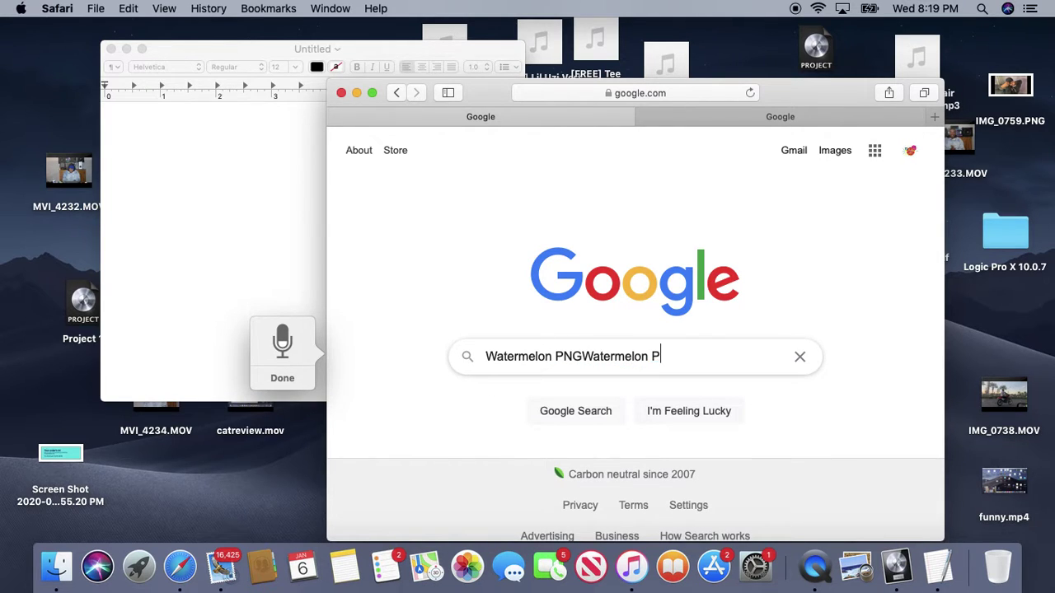
pyautogui.press('BackSpace')
pyautogui.press('BackSpace')
pyautogui.press('BackSpace')
pyautogui.press('BackSpace')
pyautogui.press('BackSpace')
pyautogui.press('BackSpace')
pyautogui.press('BackSpace')
pyautogui.press('BackSpace')
pyautogui.press('BackSpace')
pyautogui.press('BackSpace')
pyautogui.press('BackSpace')
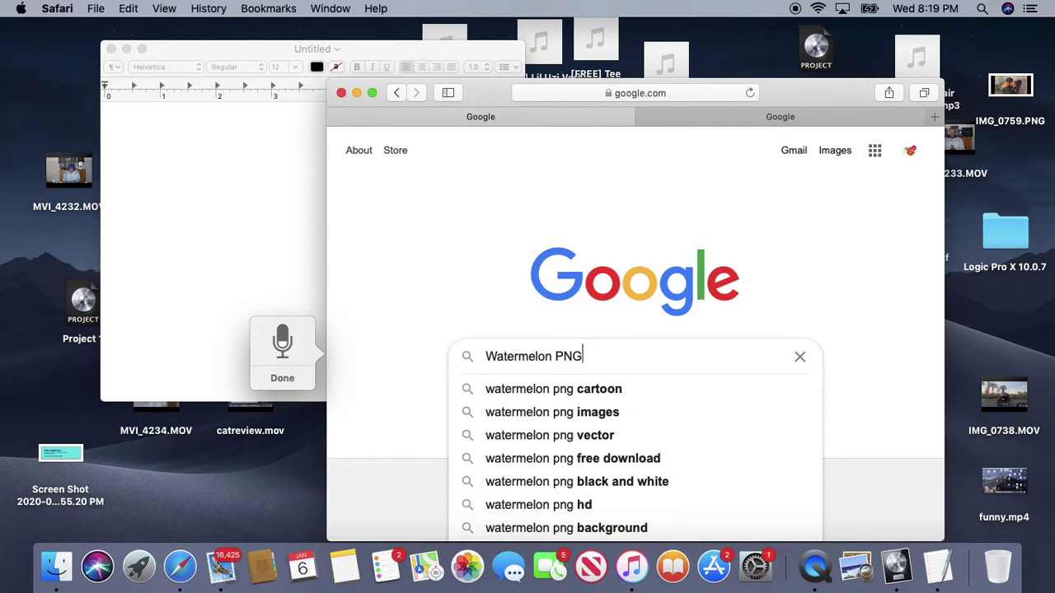
pyautogui.press('Return')
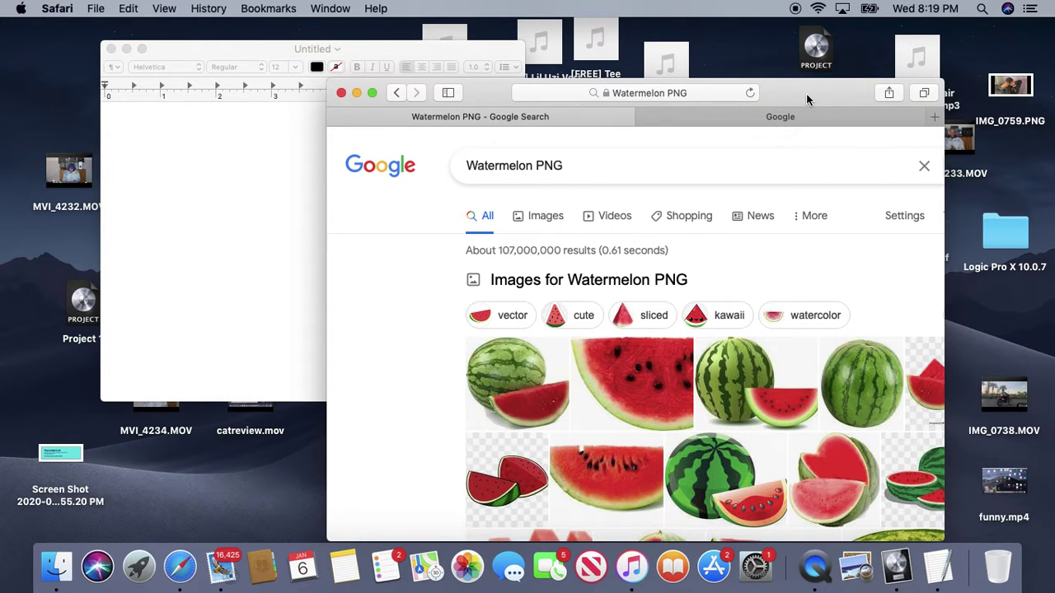
pyautogui.moveTo(807, 95); pyautogui.dragTo(772, 72)
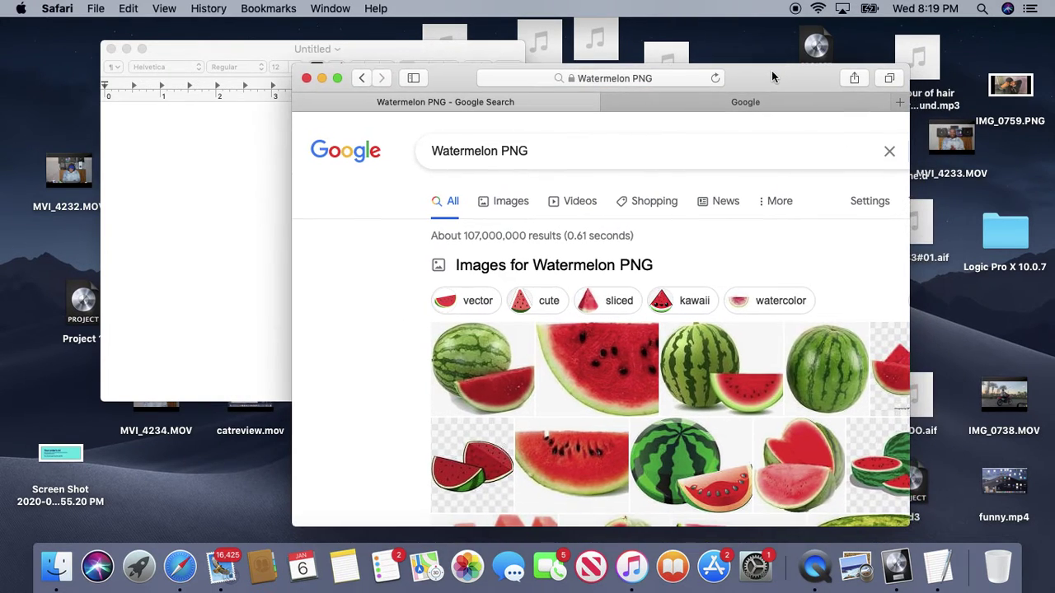
# Make Safari full screen and switch the Watermelon PNG results to Images
pyautogui.click(339, 80)
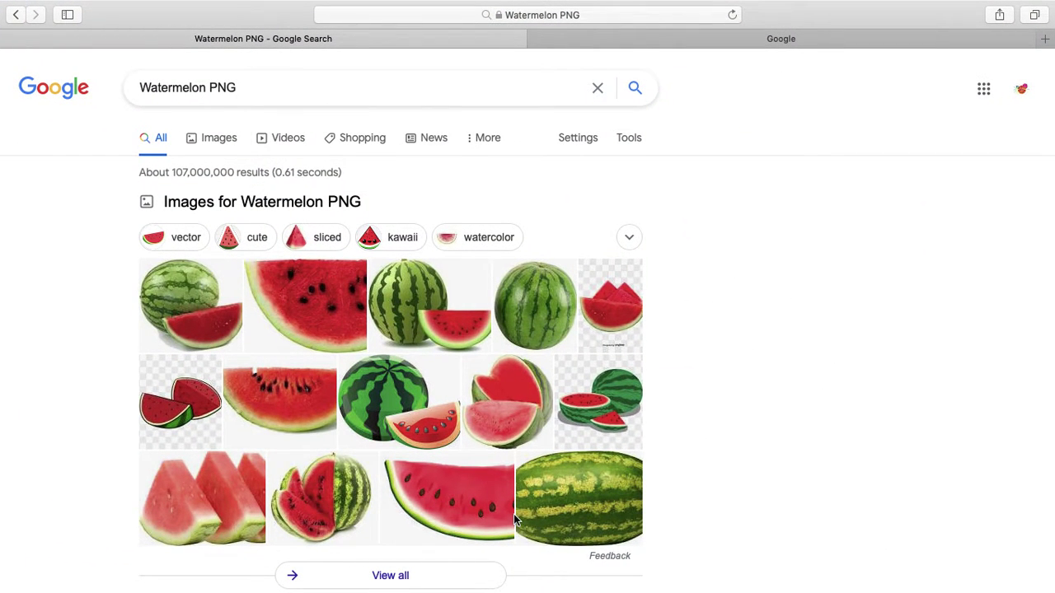
pyautogui.scroll(-2, 517, 521)
pyautogui.scroll(-2, 527, 329)
pyautogui.scroll(2, 321, 532)
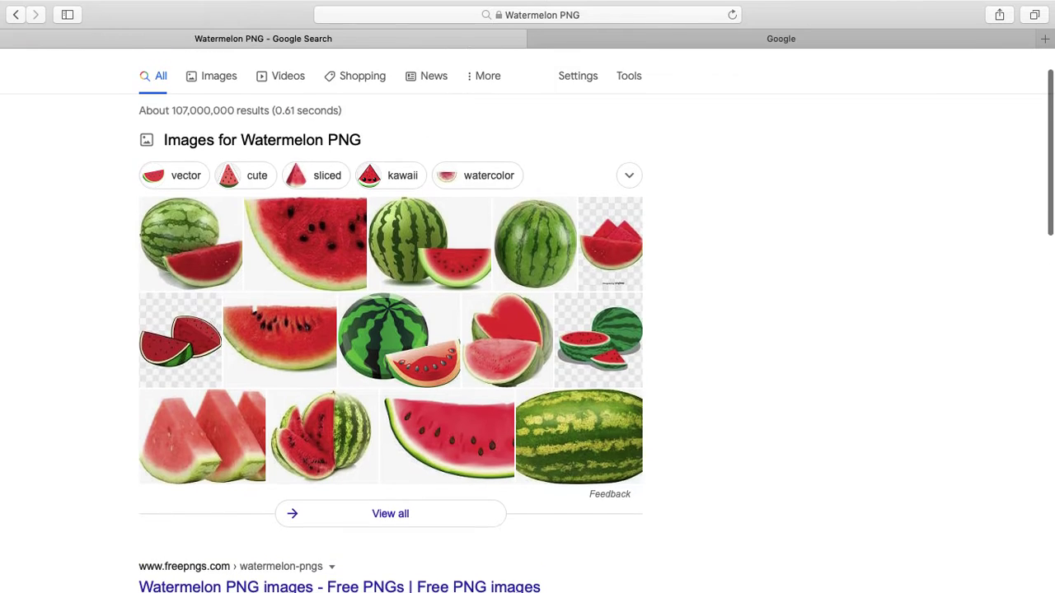
pyautogui.scroll(2, 322, 533)
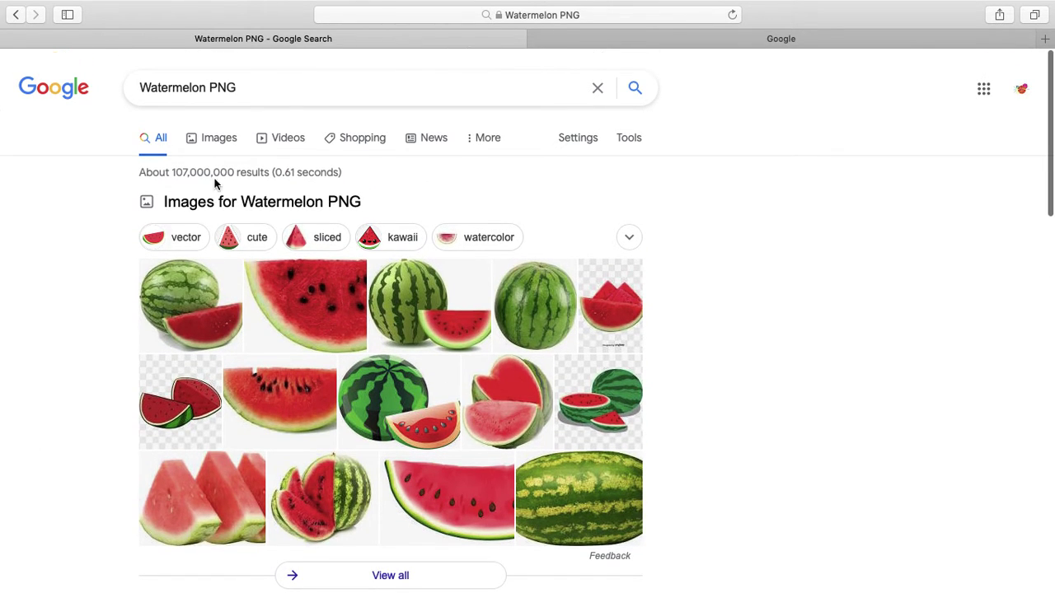
pyautogui.click(222, 138)
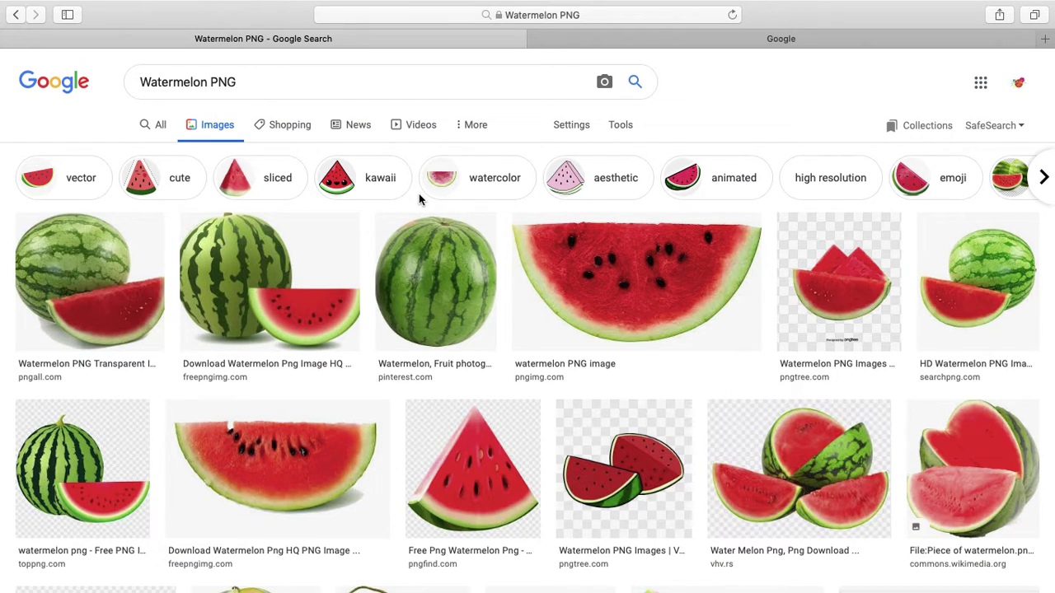
# Move through the image grid by keyboard to the triangular watermelon slice
pyautogui.press('Tab')
pyautogui.press('Down')
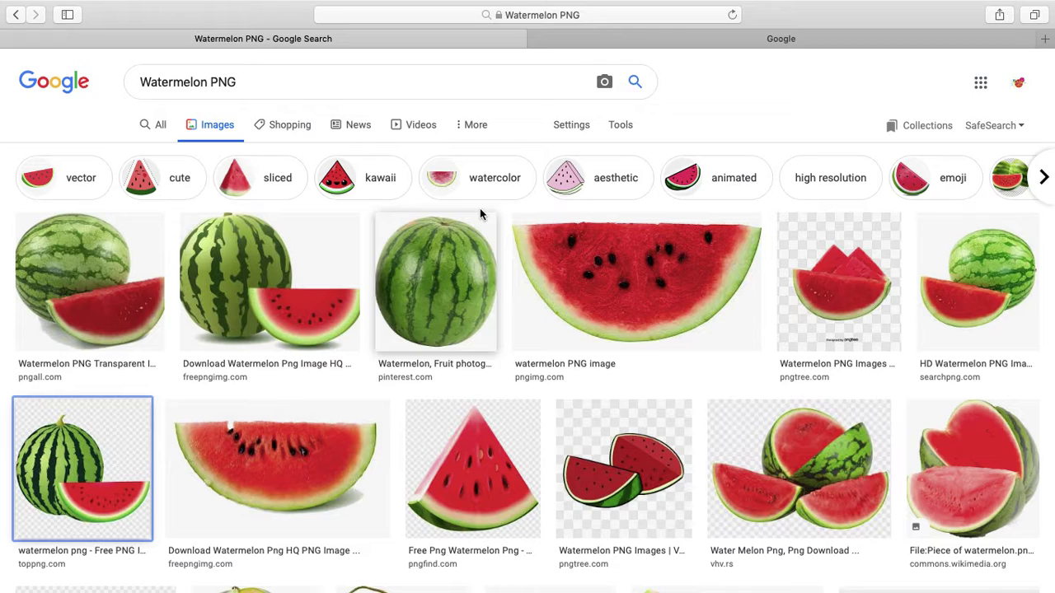
pyautogui.press('Down')
pyautogui.press('Down')
pyautogui.press('Up')
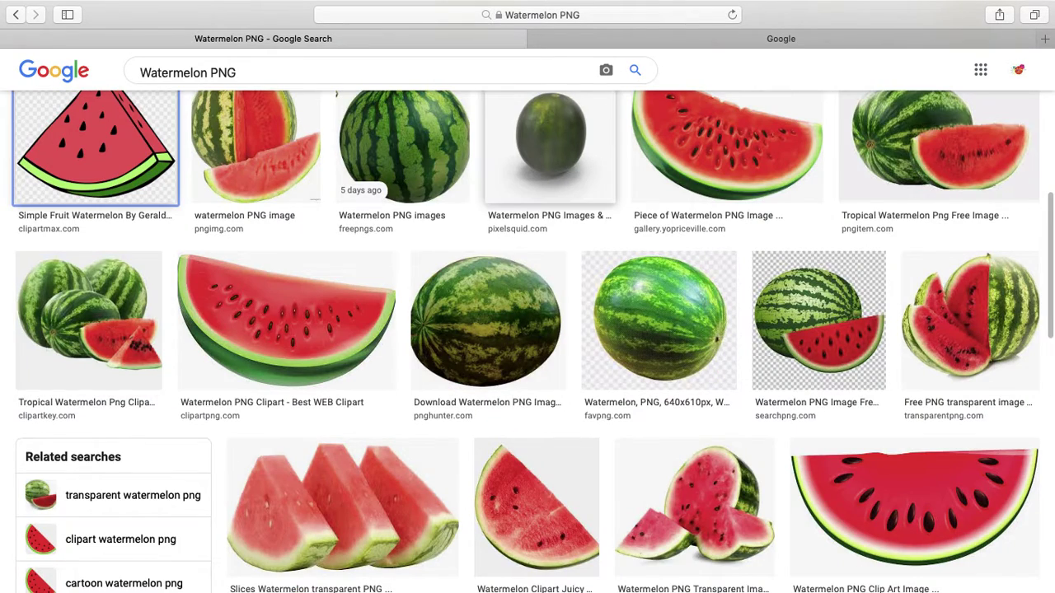
pyautogui.press('Up')
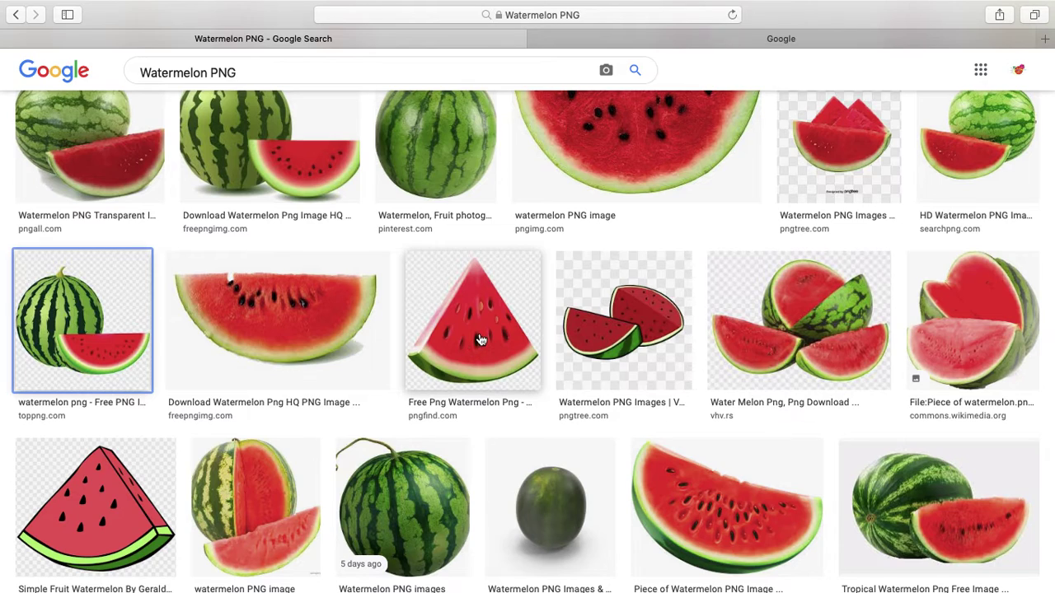
pyautogui.press('Right')
pyautogui.press('Right')
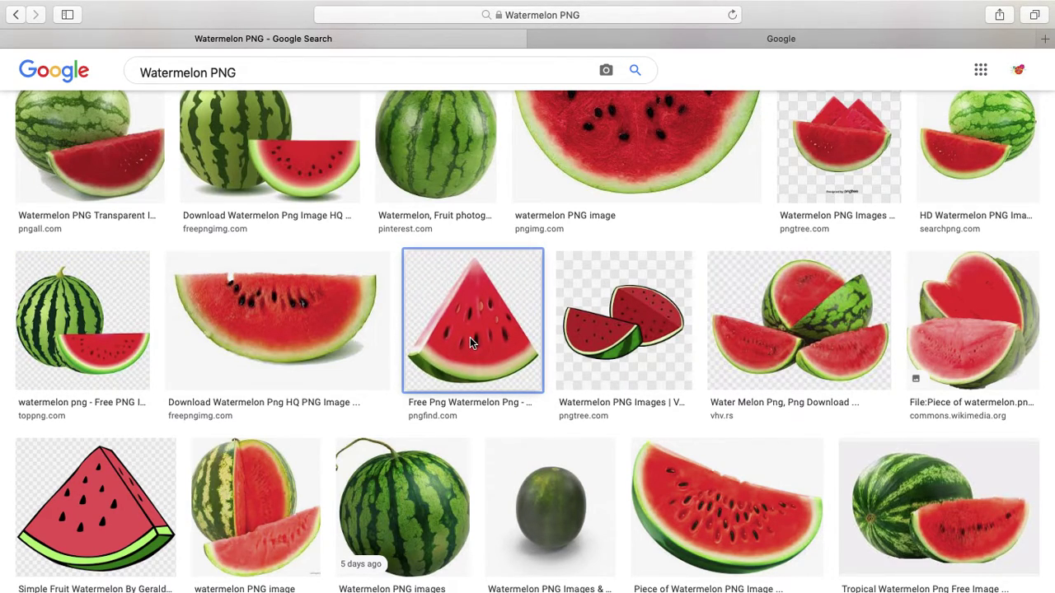
pyautogui.moveTo(795, 4)
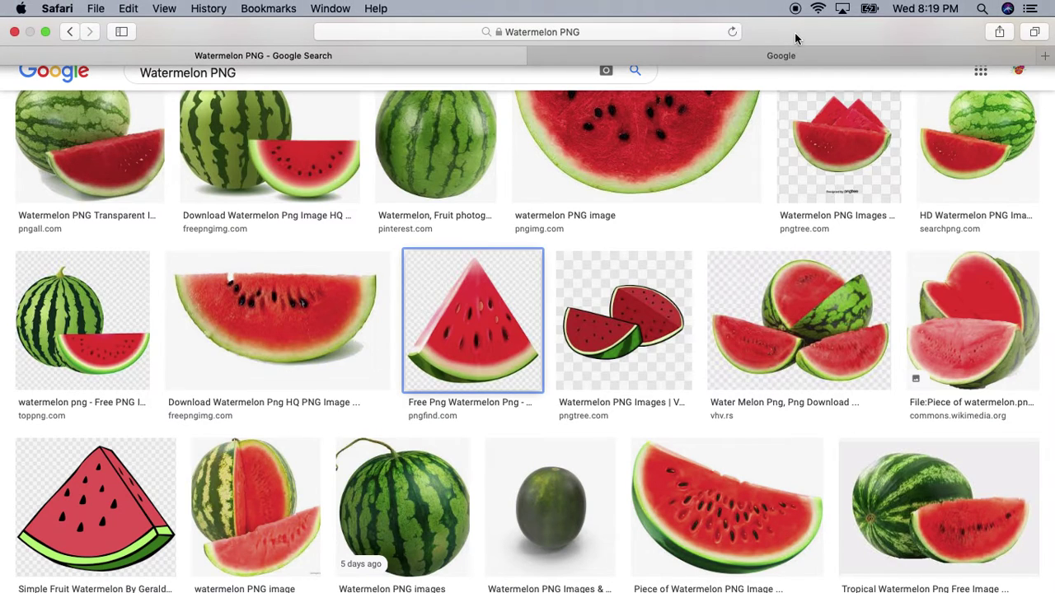
# Preview the HD watermelon and the vhv.rs cut watermelon images larger
pyautogui.click(489, 319)
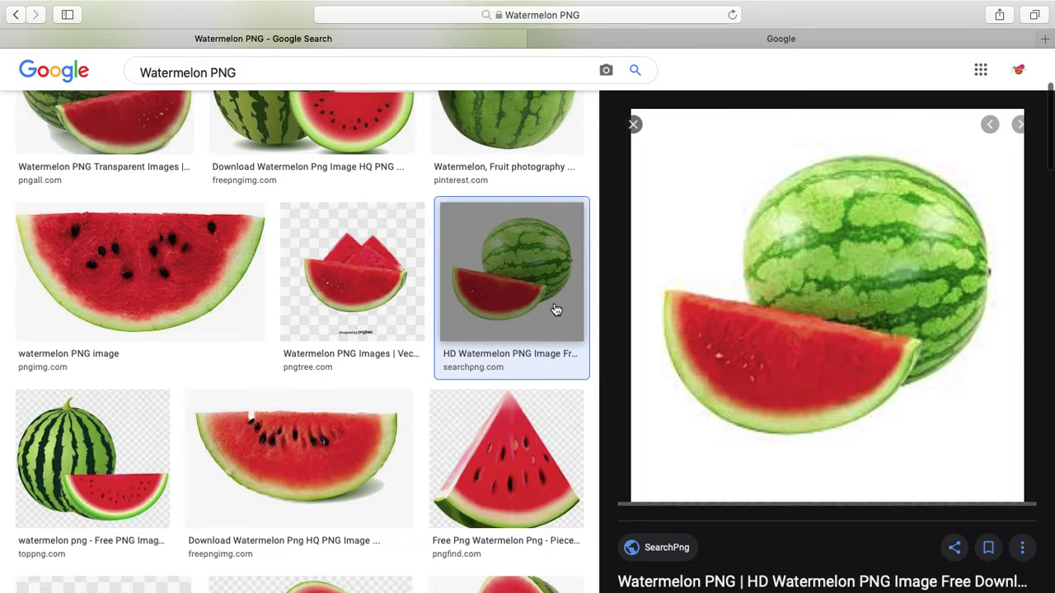
pyautogui.click(556, 308)
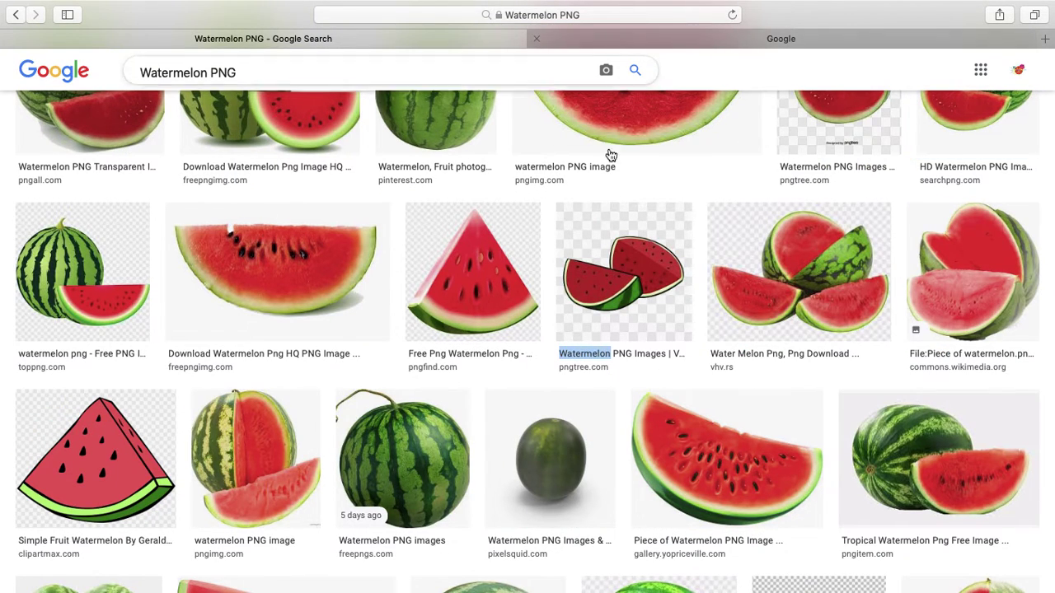
pyautogui.click(732, 283)
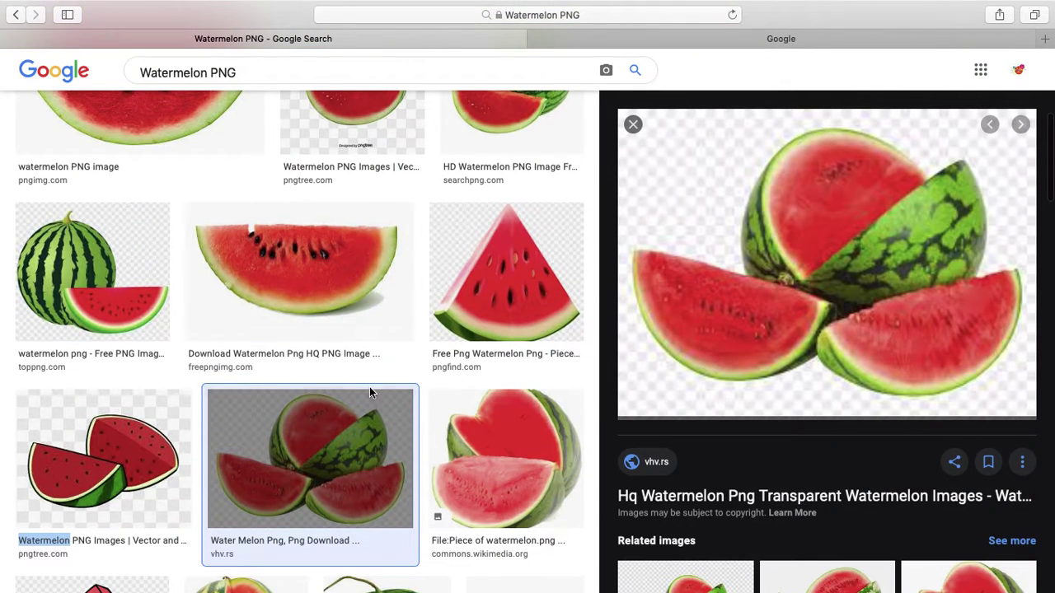
pyautogui.scroll(3, 370, 386)
pyautogui.scroll(3, 297, 371)
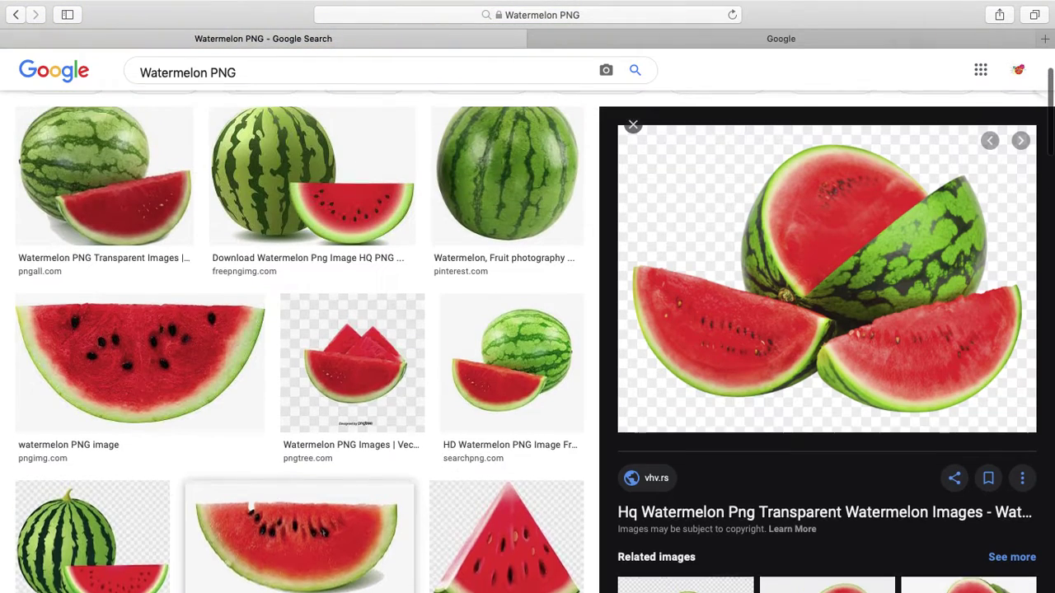
pyautogui.scroll(3, 296, 371)
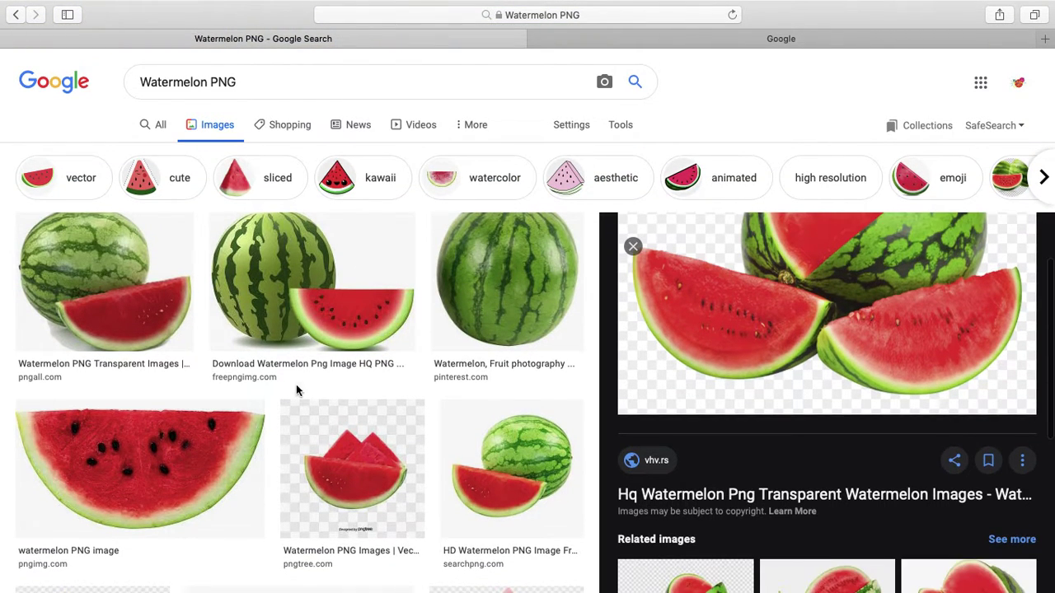
# Preview the half-moon watermelon, then pick up the Watermelon PNG Clip Art slice
pyautogui.click(188, 458)
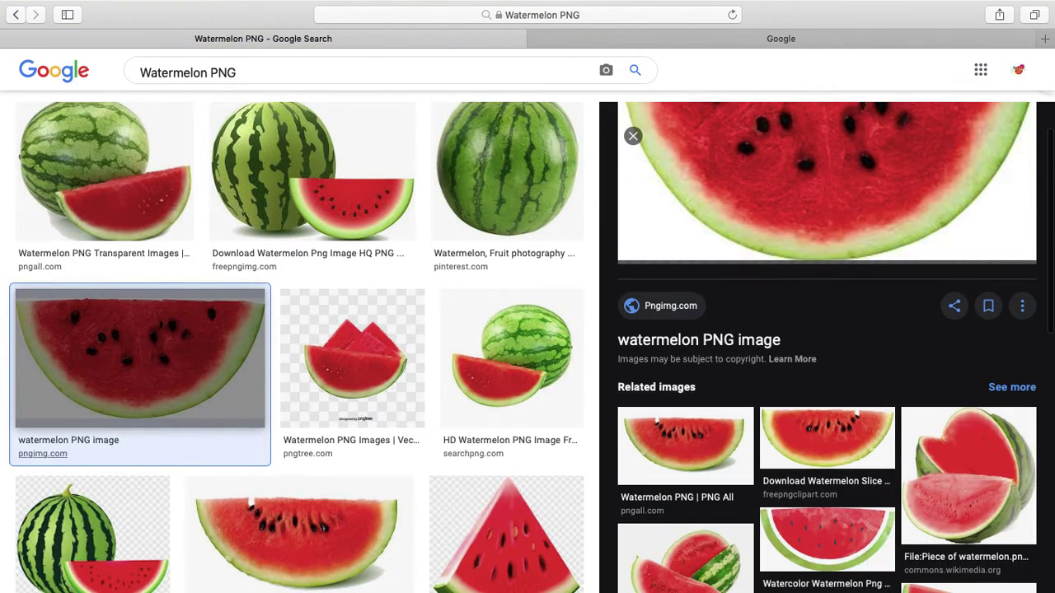
pyautogui.click(633, 135)
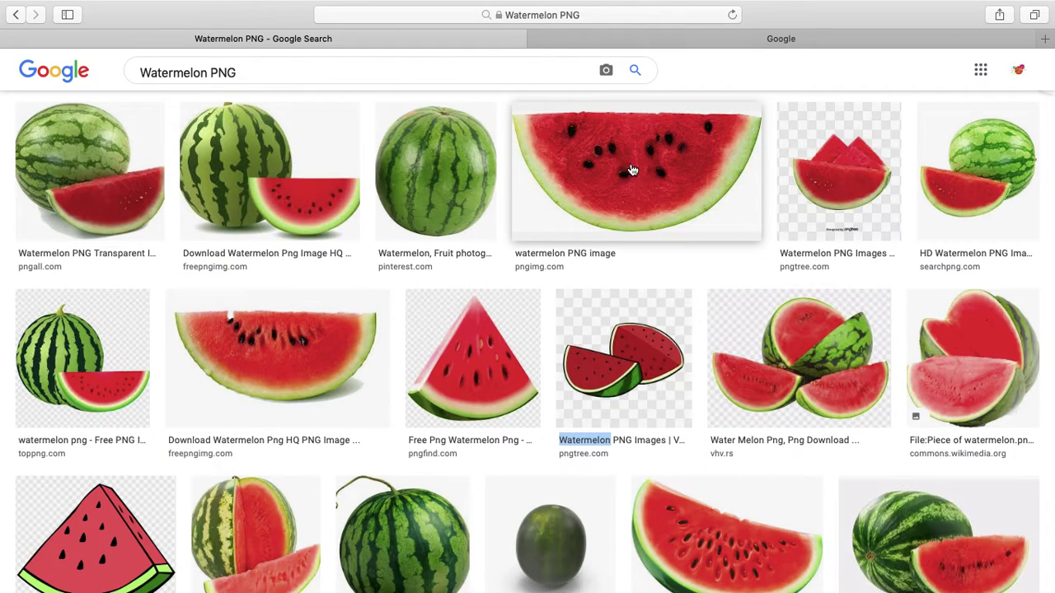
pyautogui.press('Down')
pyautogui.press('Down')
pyautogui.press('Down')
pyautogui.press('Down')
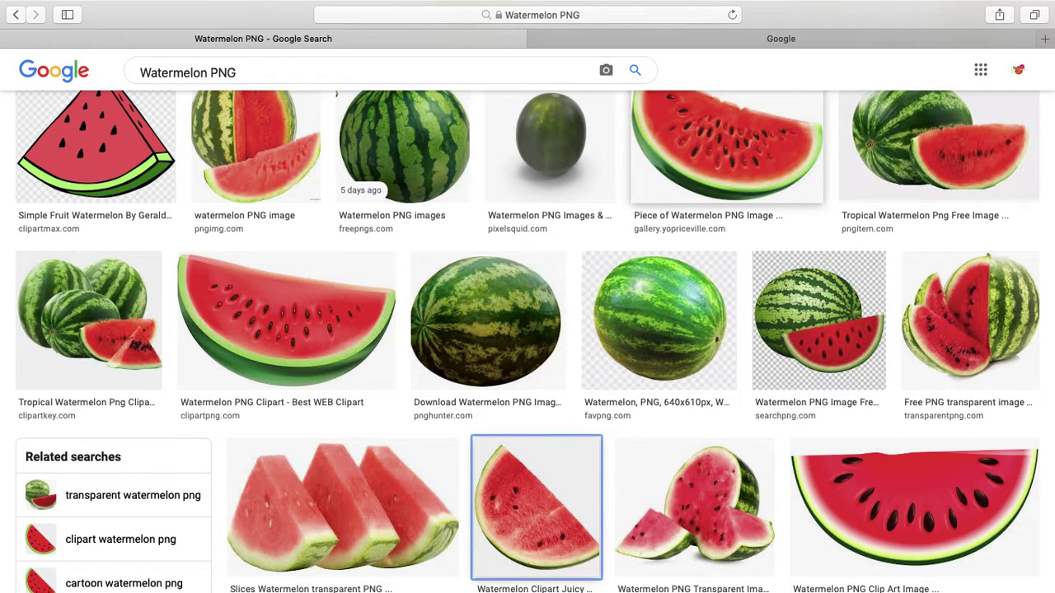
pyautogui.moveTo(234, 293)
pyautogui.mouseDown()
pyautogui.moveTo(256, 313)
pyautogui.moveTo(234, 303)
pyautogui.mouseUp()
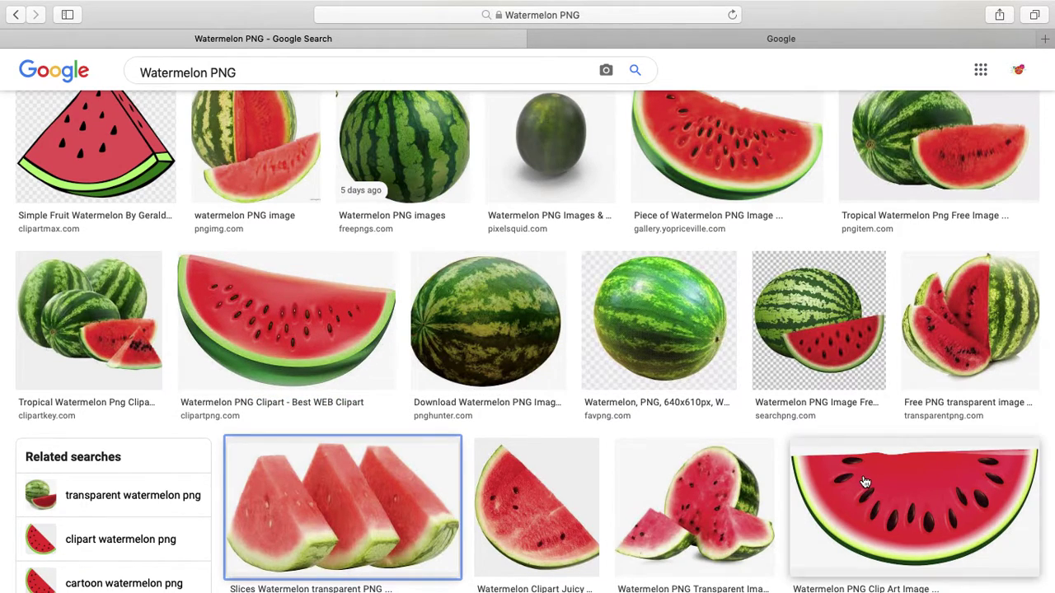
pyautogui.moveTo(865, 482)
pyautogui.mouseDown()
pyautogui.moveTo(830, 493)
pyautogui.moveTo(851, 482)
pyautogui.mouseUp()
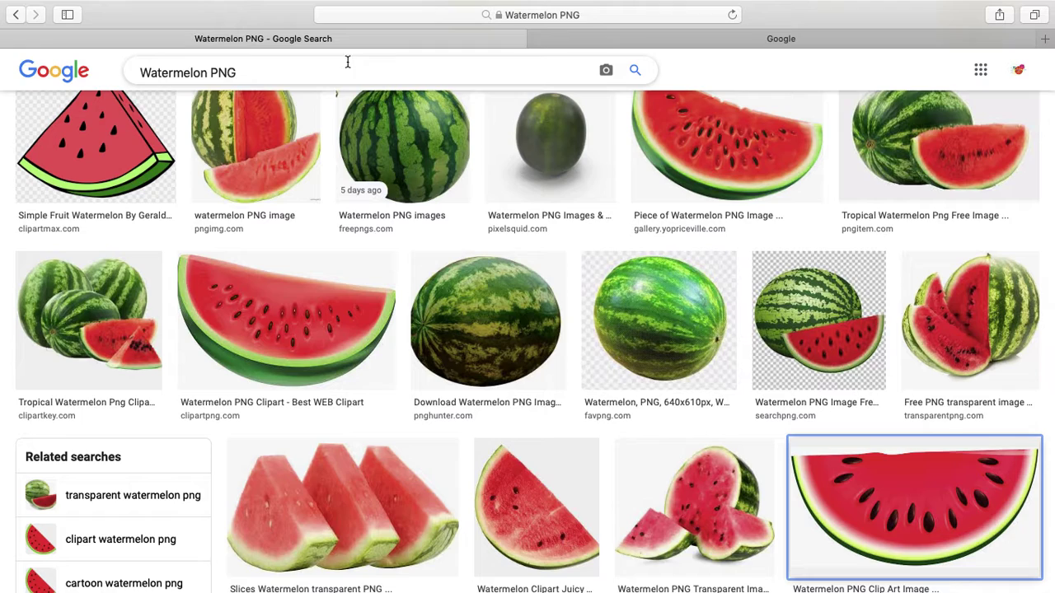
# Return to the Watermelon PNG results and preview the clip-art slice, then close it
pyautogui.click(97, 77)
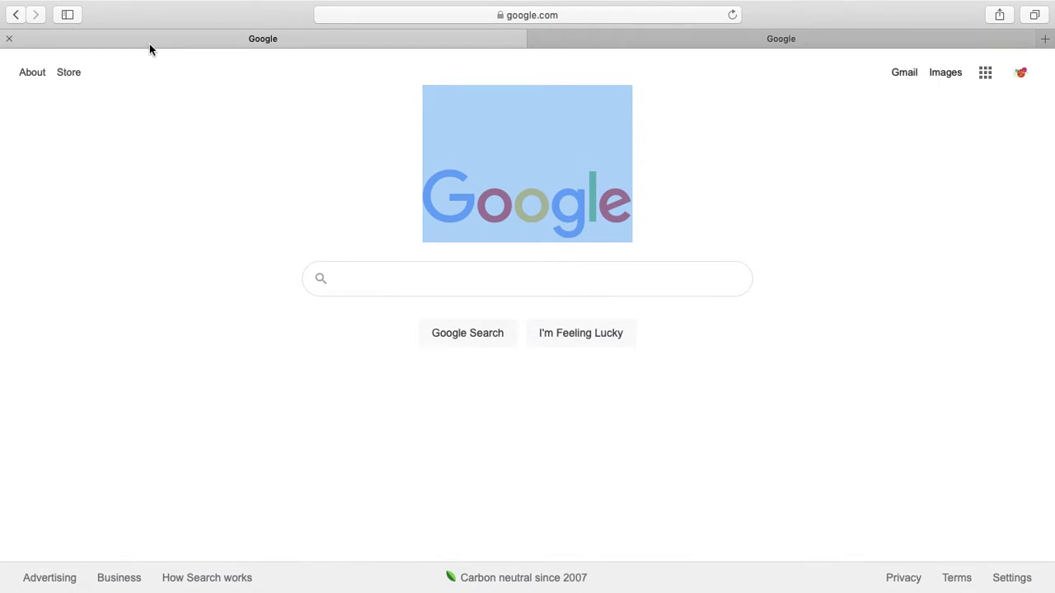
pyautogui.click(15, 17)
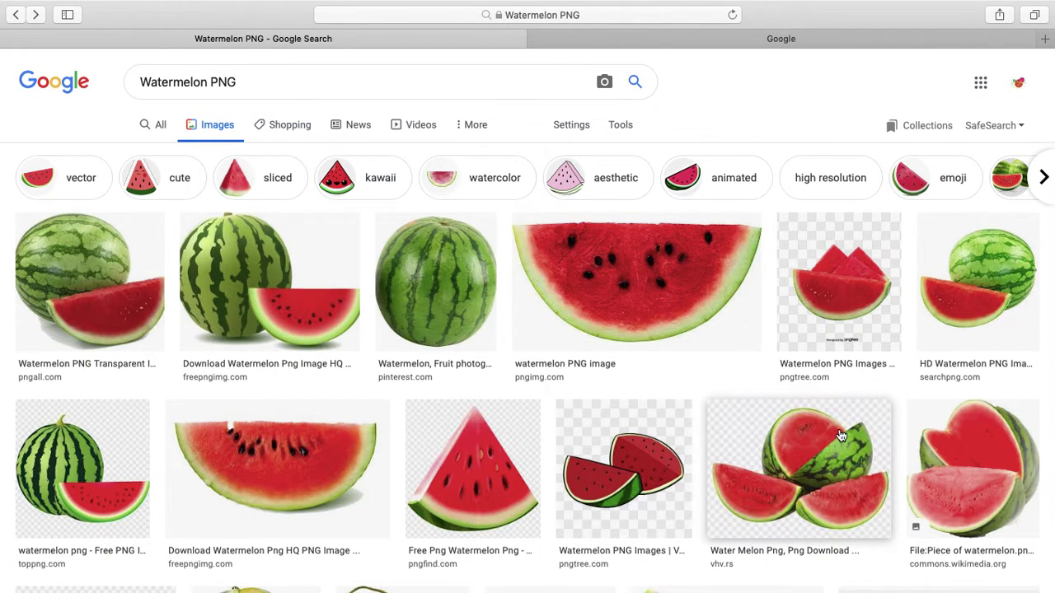
pyautogui.scroll(-5, 841, 435)
pyautogui.press('Down')
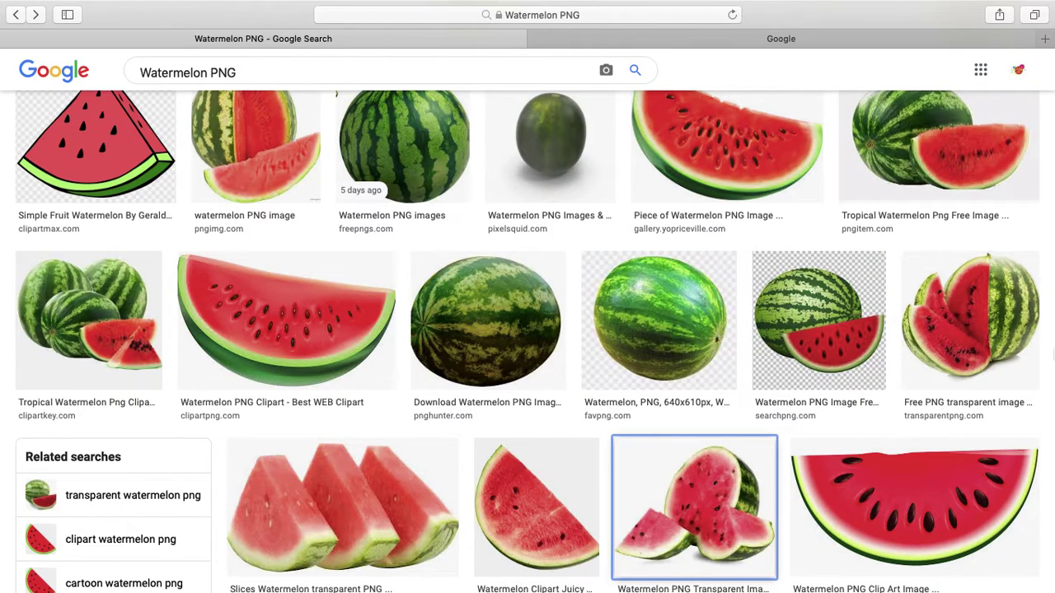
pyautogui.click(843, 498)
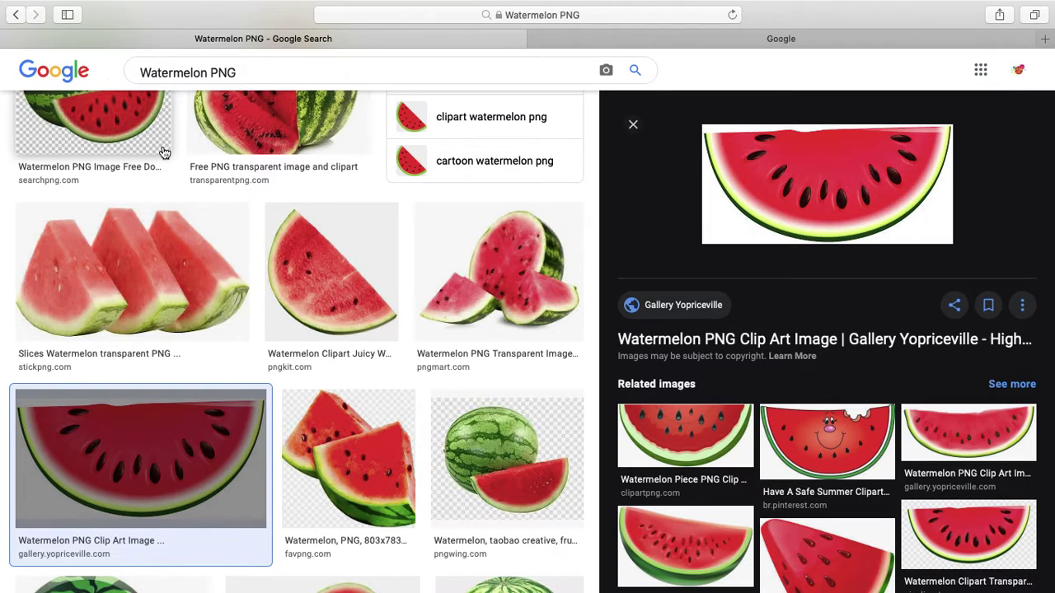
pyautogui.click(889, 42)
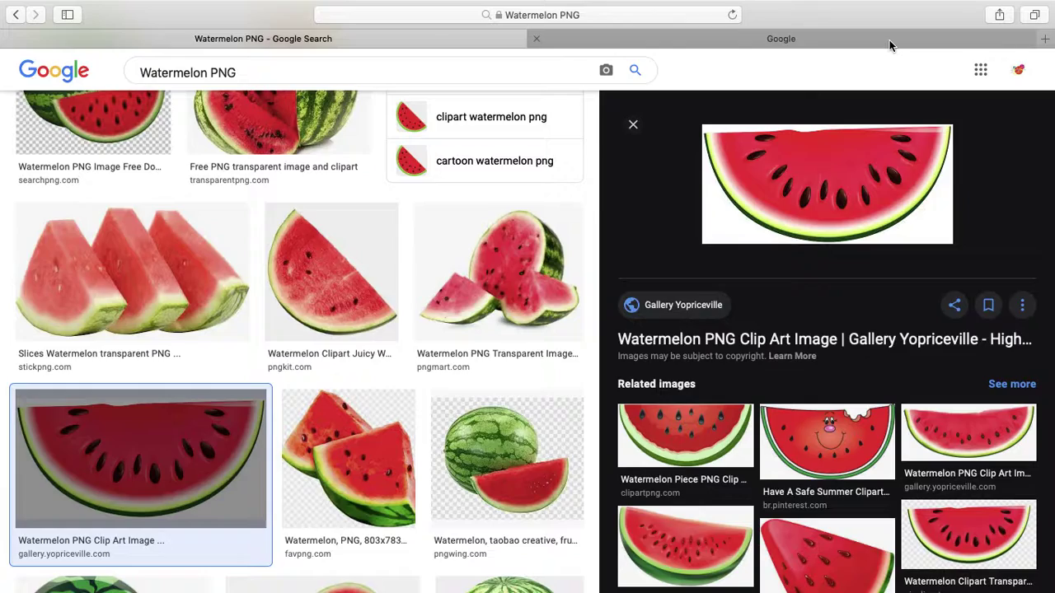
pyautogui.click(482, 37)
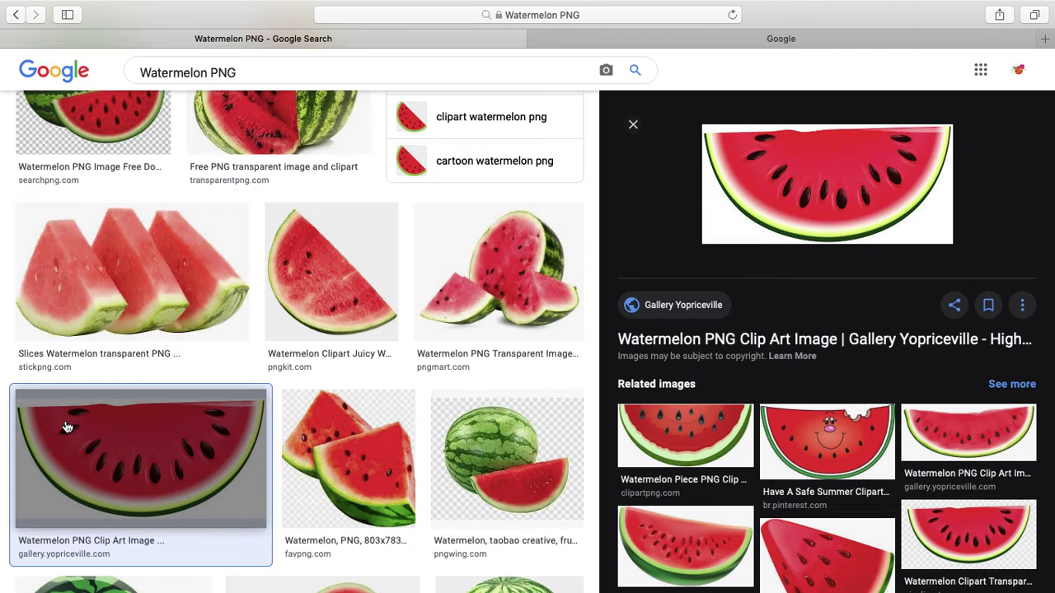
pyautogui.click(70, 428)
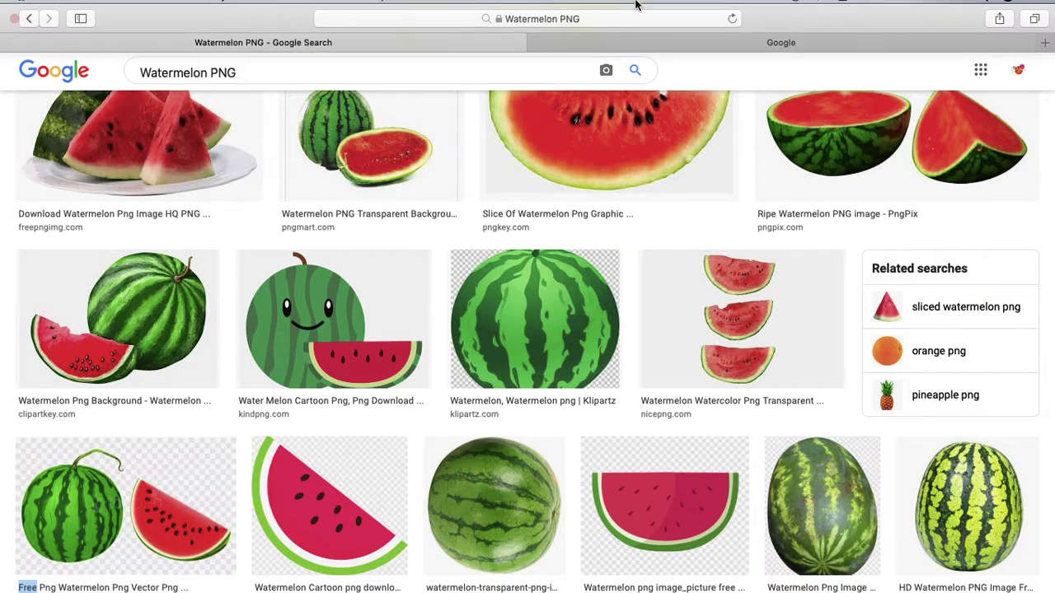
# Step through the watermelon thumbnails to the Watermelon PNG Clipart result
pyautogui.press('Left')
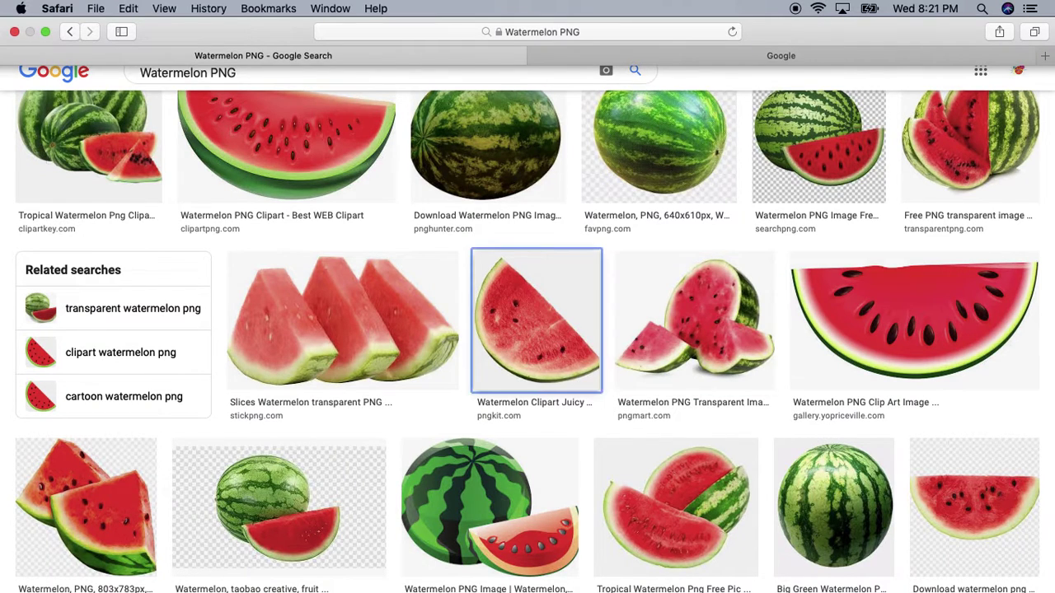
pyautogui.press('Left')
pyautogui.press('Down')
pyautogui.press('Down')
pyautogui.press('Down')
pyautogui.press('Up')
pyautogui.press('Up')
pyautogui.press('Left')
pyautogui.press('Down')
pyautogui.press('Down')
pyautogui.press('Down')
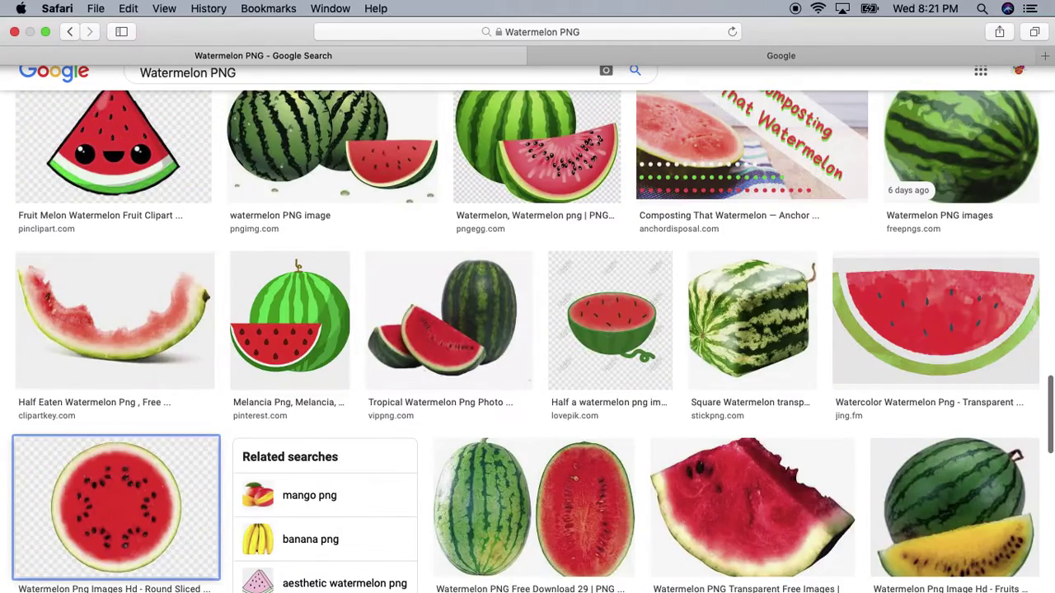
pyautogui.press('Up')
pyautogui.press('Up')
pyautogui.press('Up')
pyautogui.press('Up')
pyautogui.press('Up')
pyautogui.press('Up')
pyautogui.press('Up')
pyautogui.press('Up')
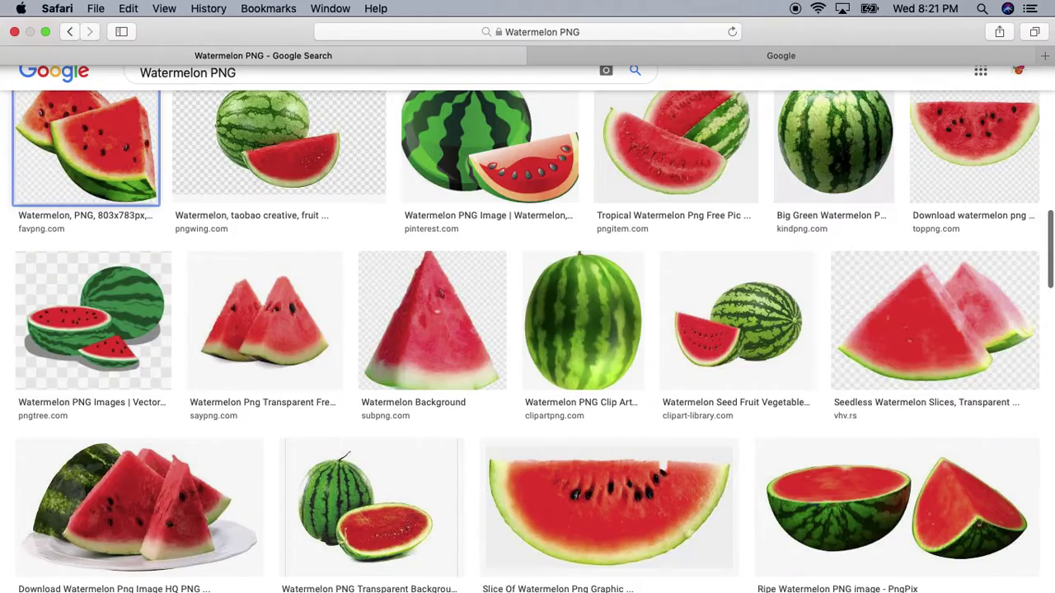
pyautogui.press('Up')
pyautogui.press('Up')
pyautogui.press('Up')
pyautogui.press('Up')
pyautogui.press('Down')
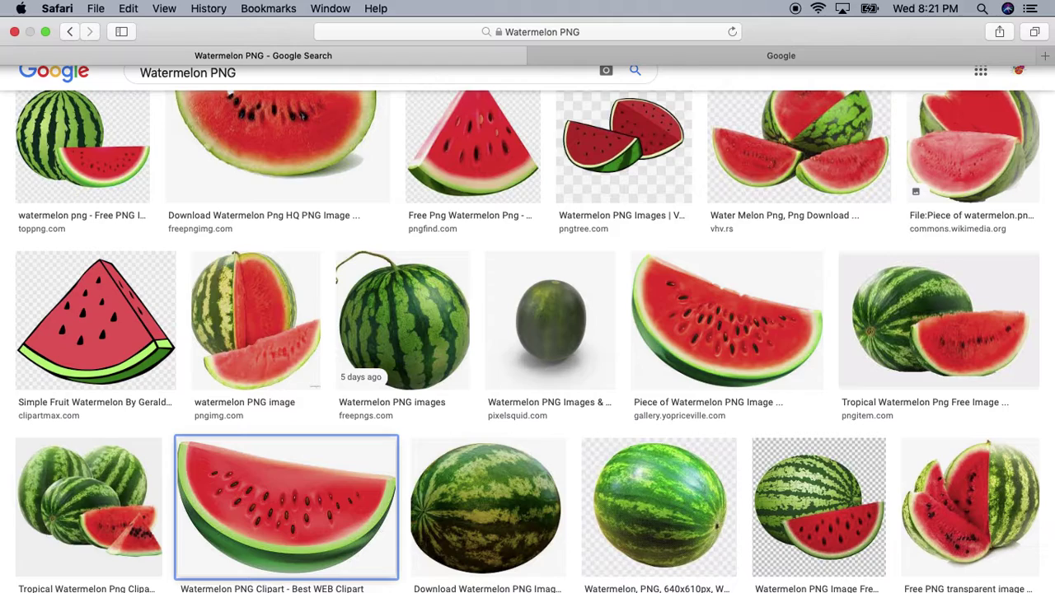
# Exit full screen and compare previews of the triangular and half-moon watermelon slices
pyautogui.click(46, 32)
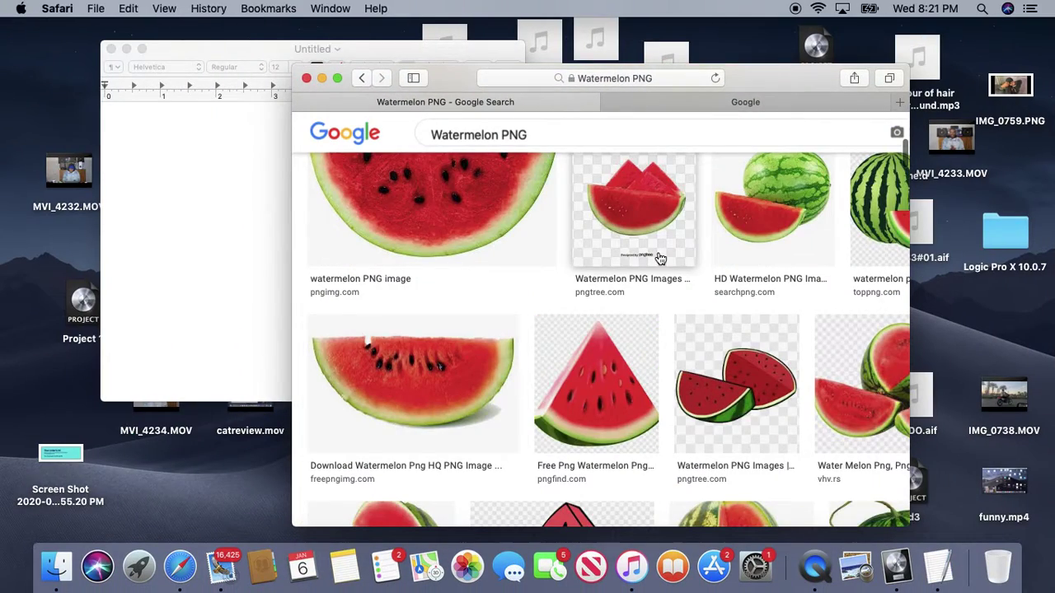
pyautogui.click(605, 390)
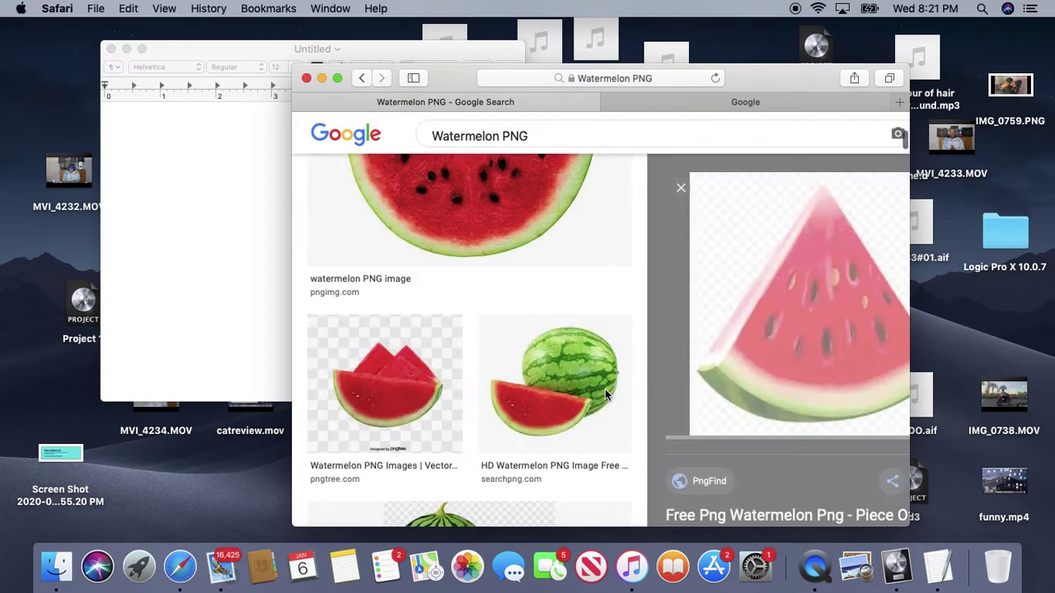
pyautogui.scroll(-3, 659, 247)
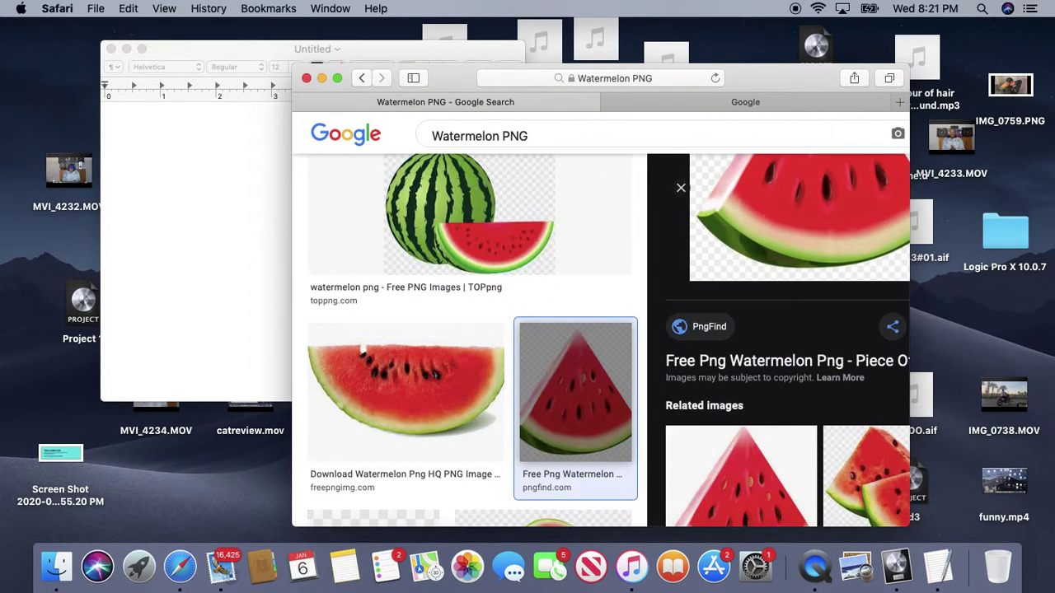
pyautogui.click(681, 188)
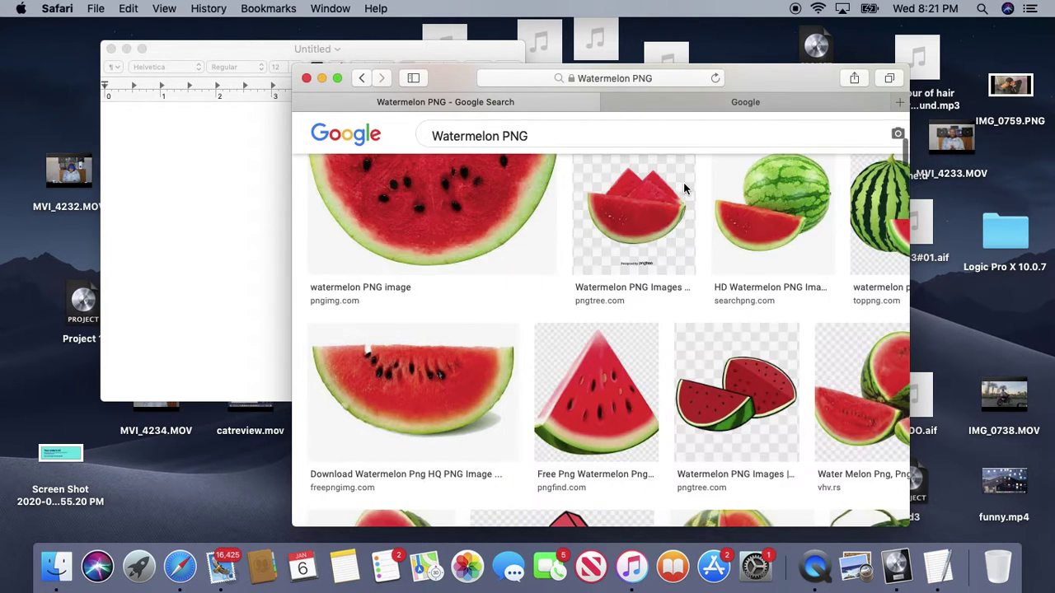
pyautogui.click(319, 331)
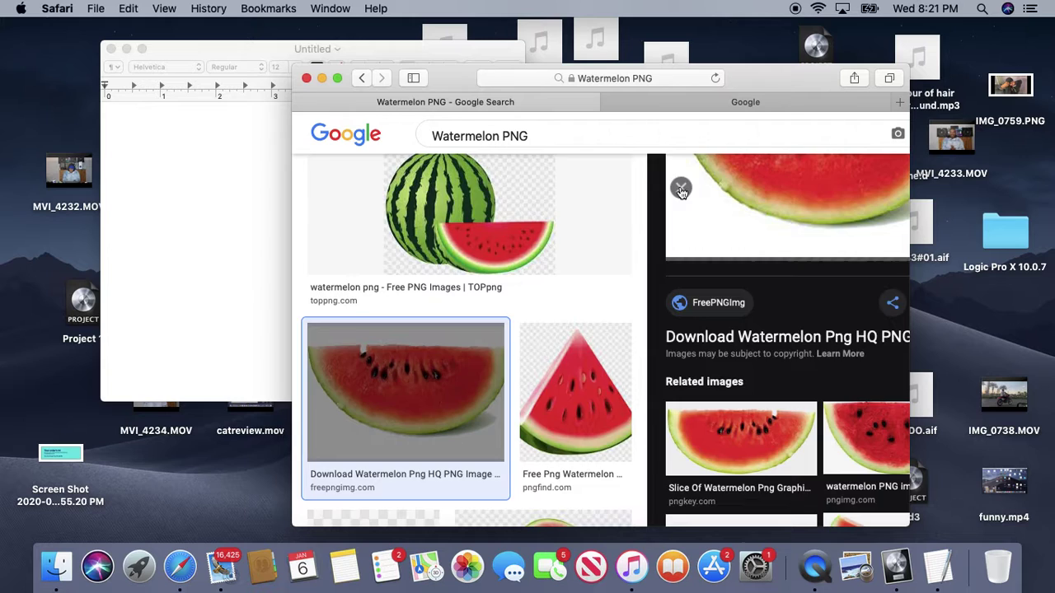
pyautogui.click(681, 188)
pyautogui.click(637, 365)
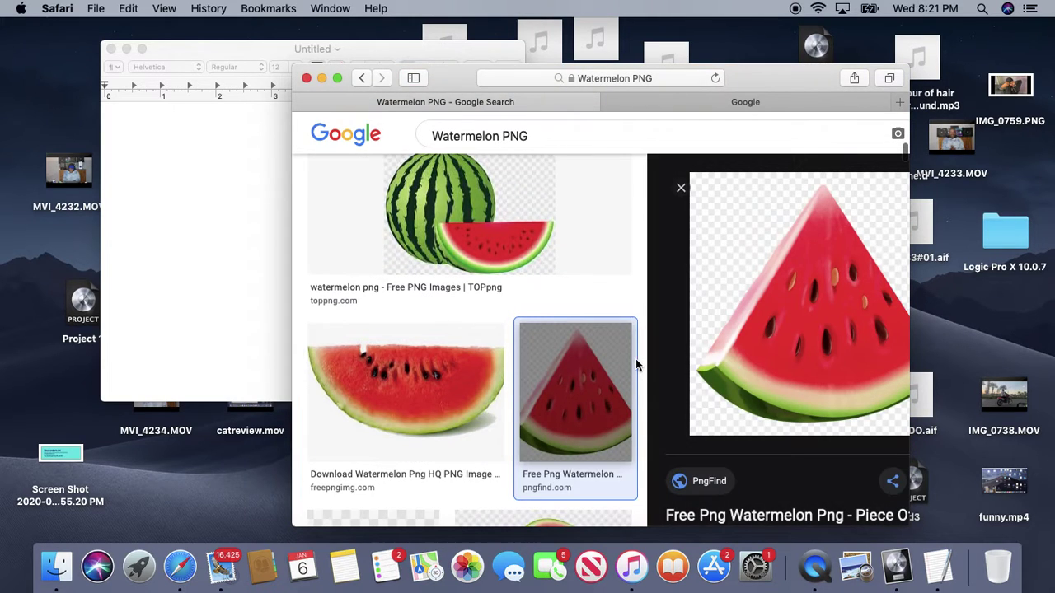
pyautogui.click(681, 187)
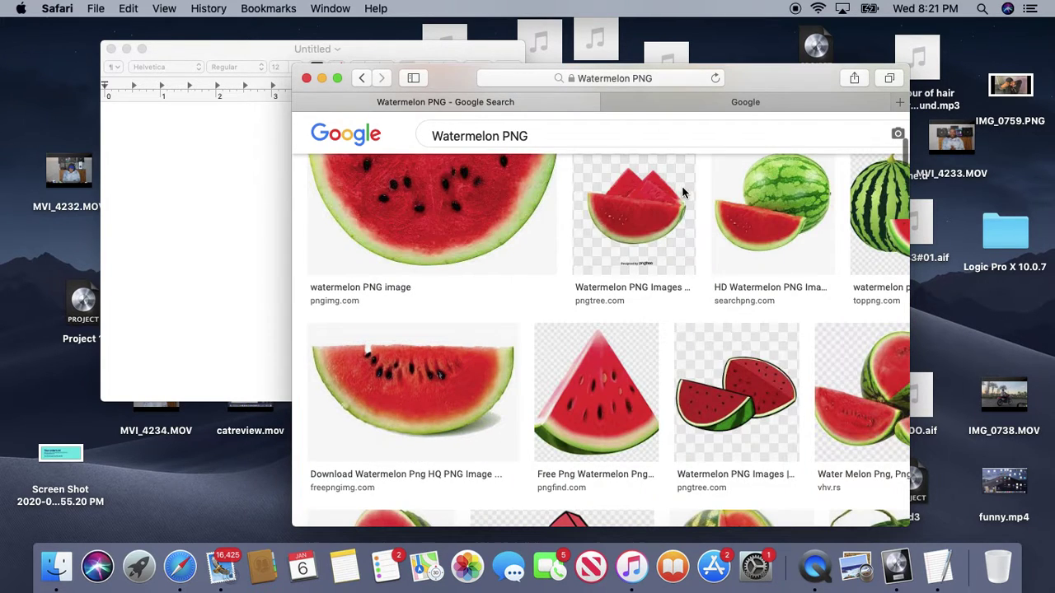
# Move through the watermelon thumbnails to the red half-moon slice result
pyautogui.scroll(-3, 681, 188)
pyautogui.scroll(-5, 682, 188)
pyautogui.press('Down')
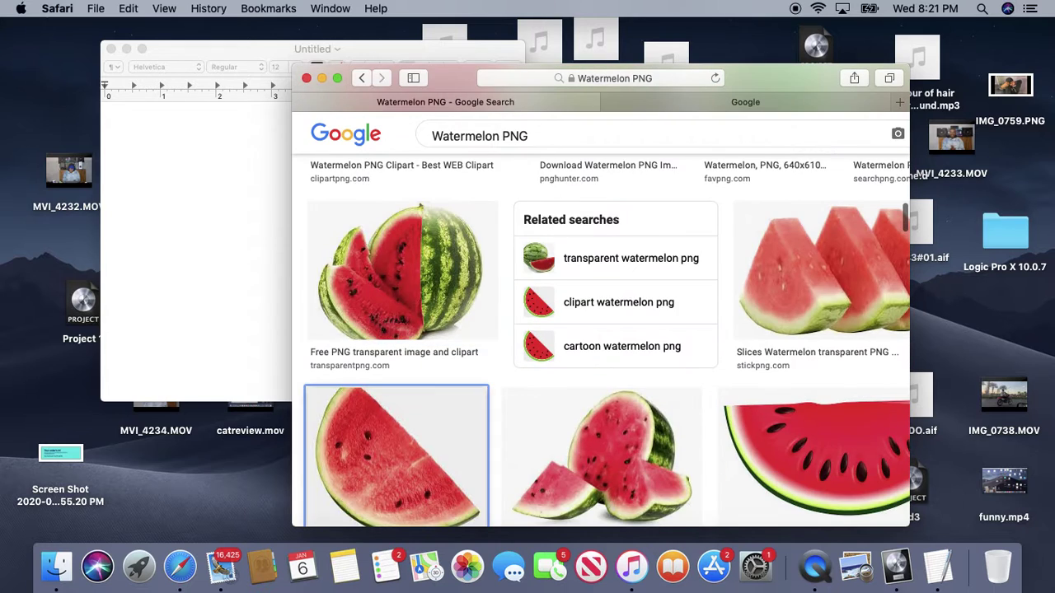
pyautogui.press('Up')
pyautogui.press('Up')
pyautogui.press('Up')
pyautogui.press('Down')
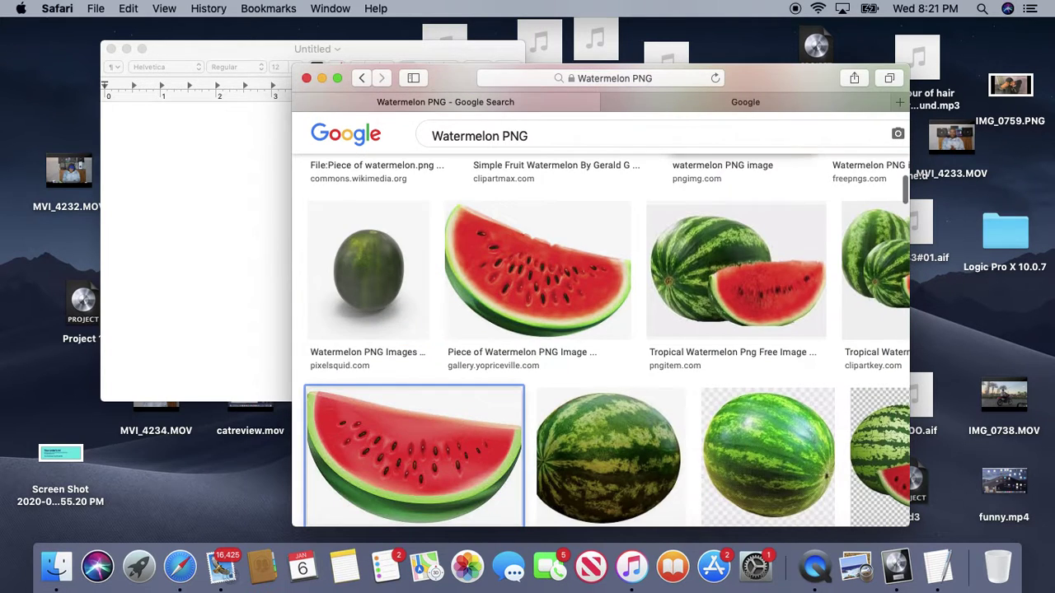
pyautogui.press('Right')
pyautogui.press('Right')
pyautogui.press('Right')
pyautogui.press('Down')
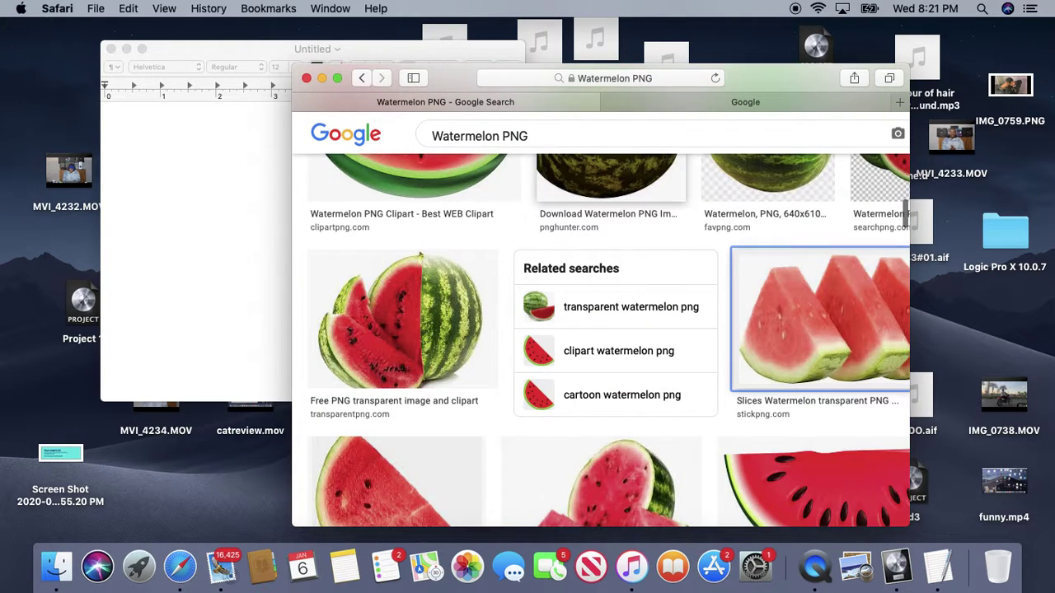
pyautogui.press('Down')
pyautogui.press('Right')
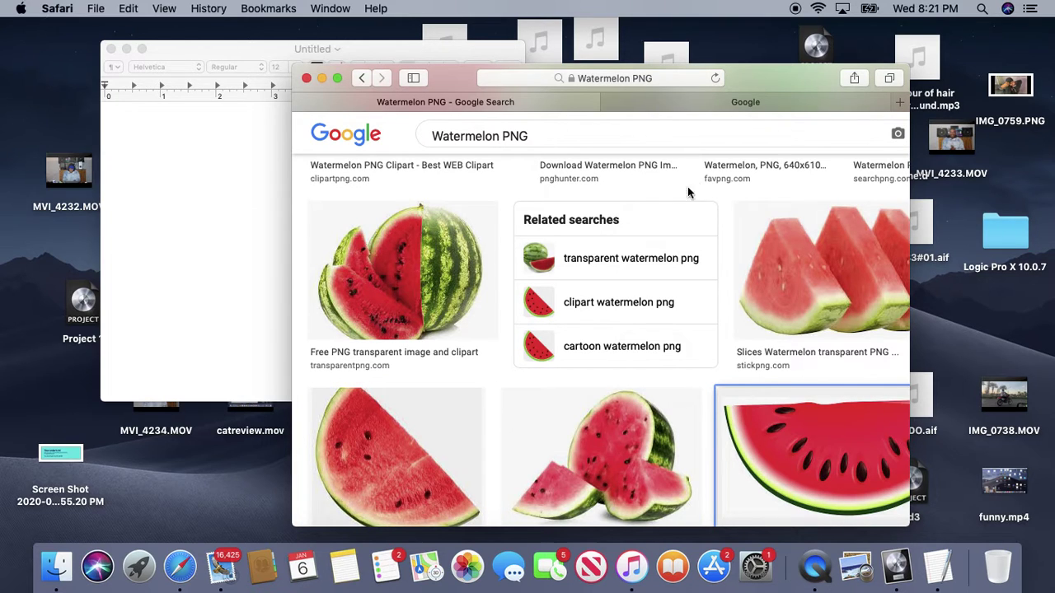
# Drag the red half-moon watermelon slice into the TextEdit document and move Safari aside
pyautogui.moveTo(847, 443); pyautogui.dragTo(201, 242)
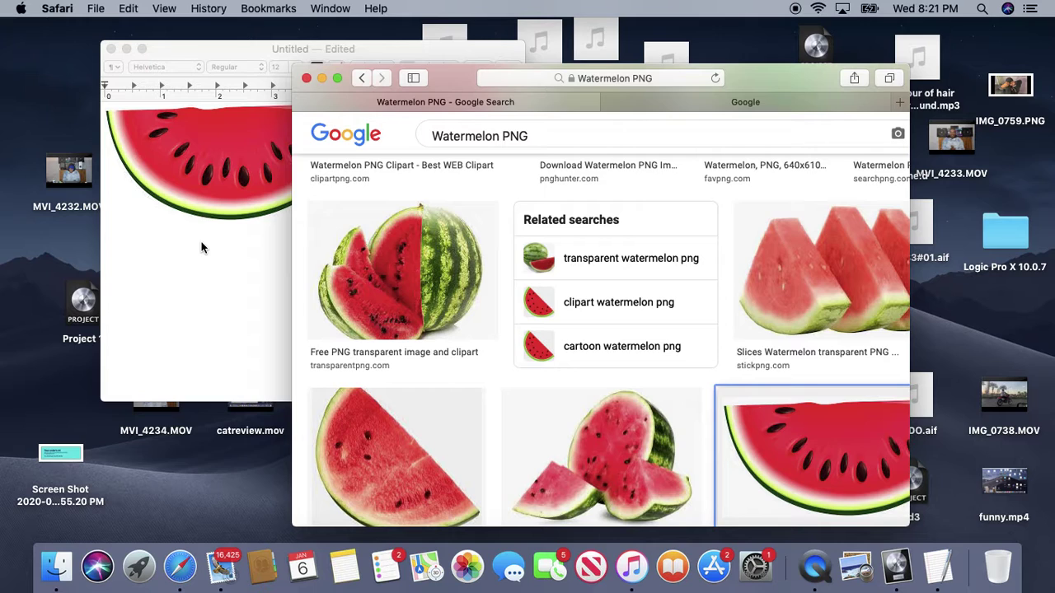
pyautogui.moveTo(459, 79); pyautogui.dragTo(714, 186)
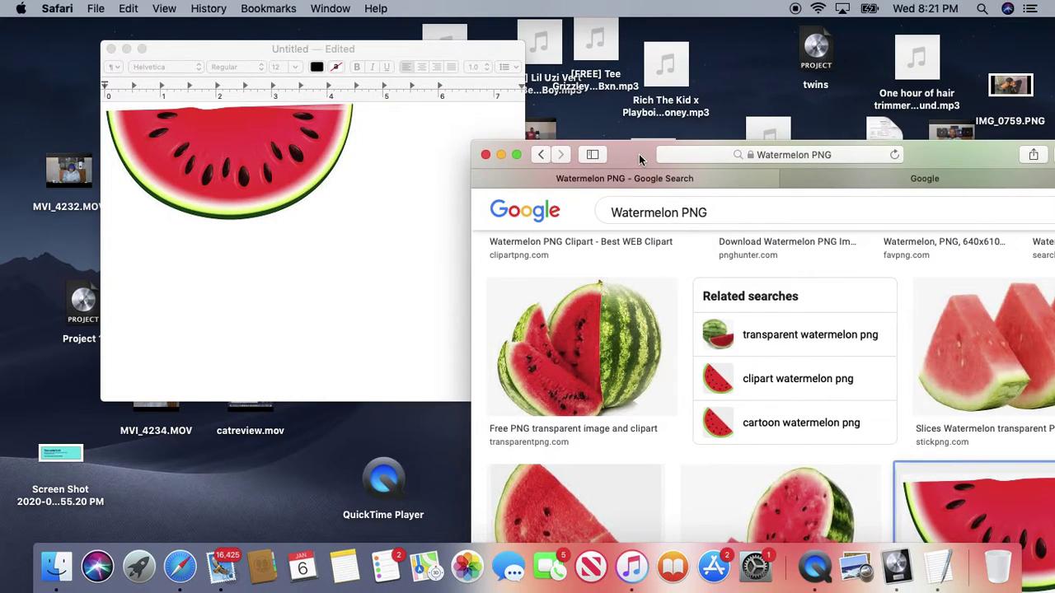
pyautogui.moveTo(232, 146); pyautogui.dragTo(263, 198)
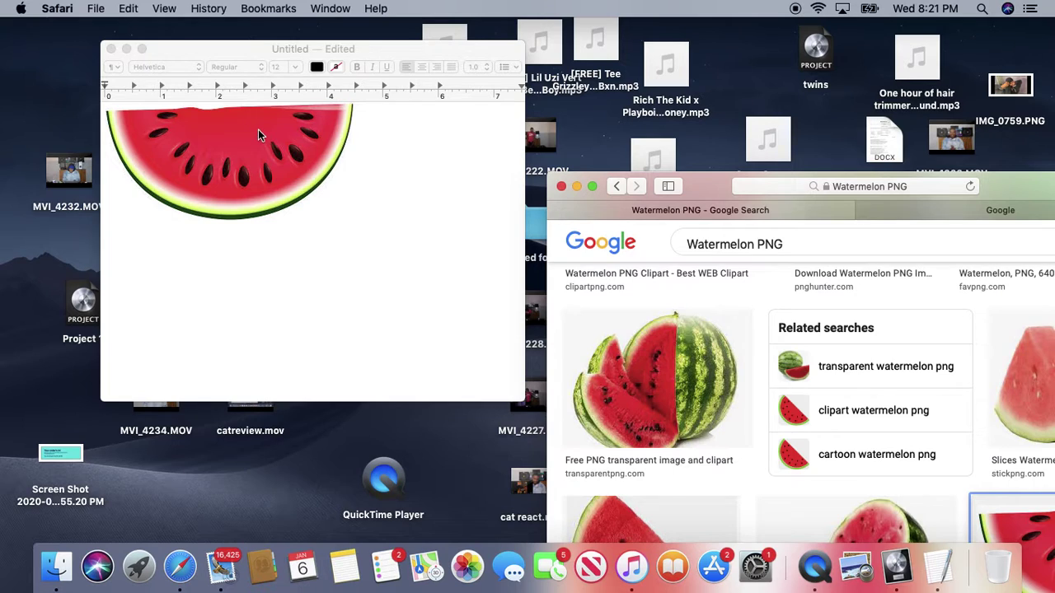
pyautogui.moveTo(258, 129); pyautogui.dragTo(405, 292)
# Select the watermelon image, try repositioning it, and open its options menu
pyautogui.click(344, 51)
pyautogui.moveTo(336, 116)
pyautogui.mouseDown()
pyautogui.moveTo(288, 176)
pyautogui.moveTo(386, 261)
pyautogui.mouseUp()
pyautogui.moveTo(300, 181)
pyautogui.mouseDown()
pyautogui.moveTo(340, 244)
pyautogui.moveTo(466, 300)
pyautogui.mouseUp()
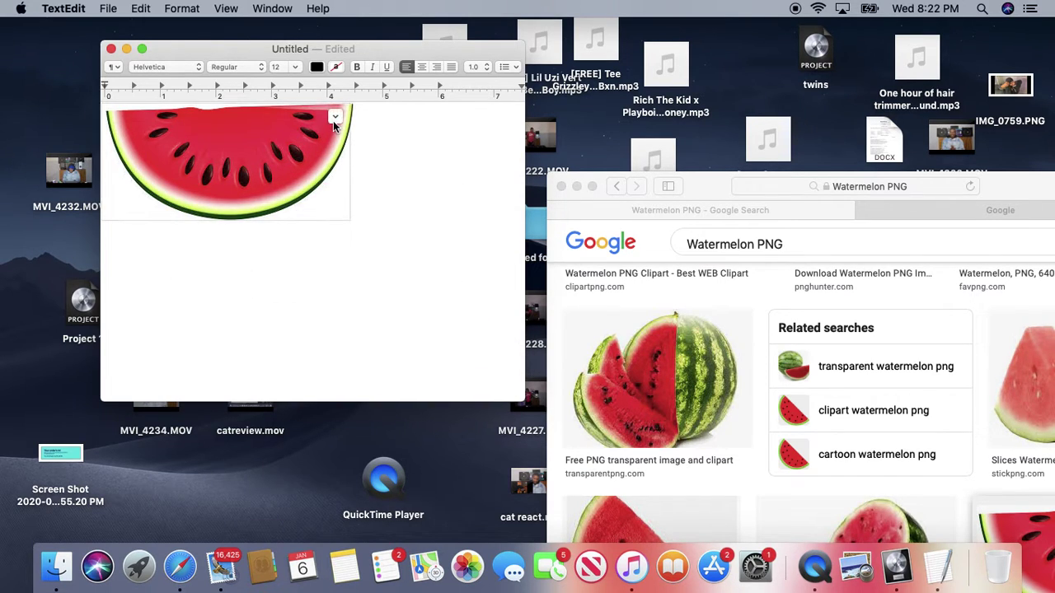
pyautogui.click(334, 117)
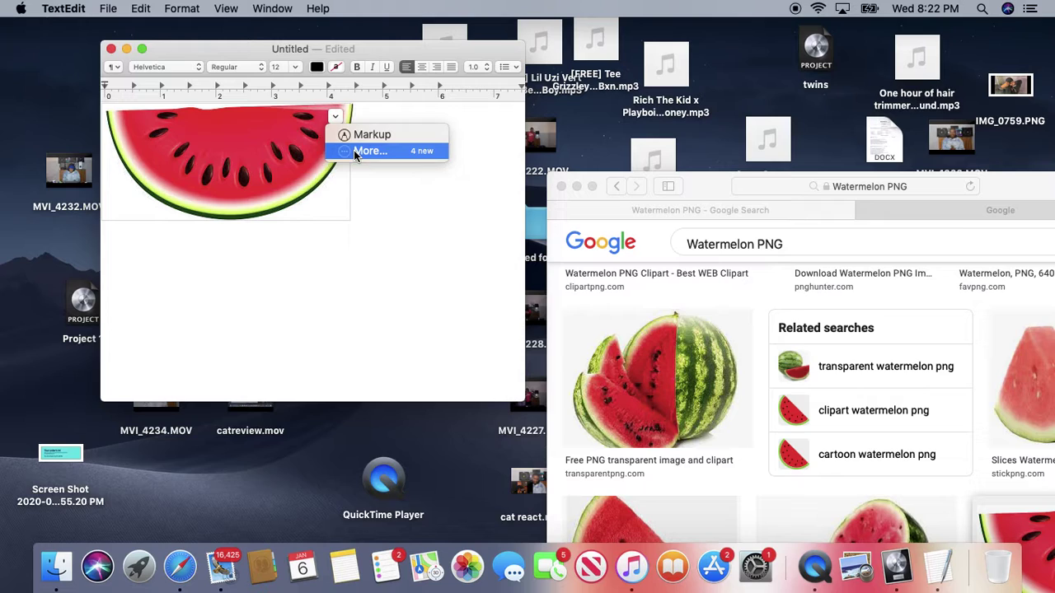
pyautogui.click(363, 145)
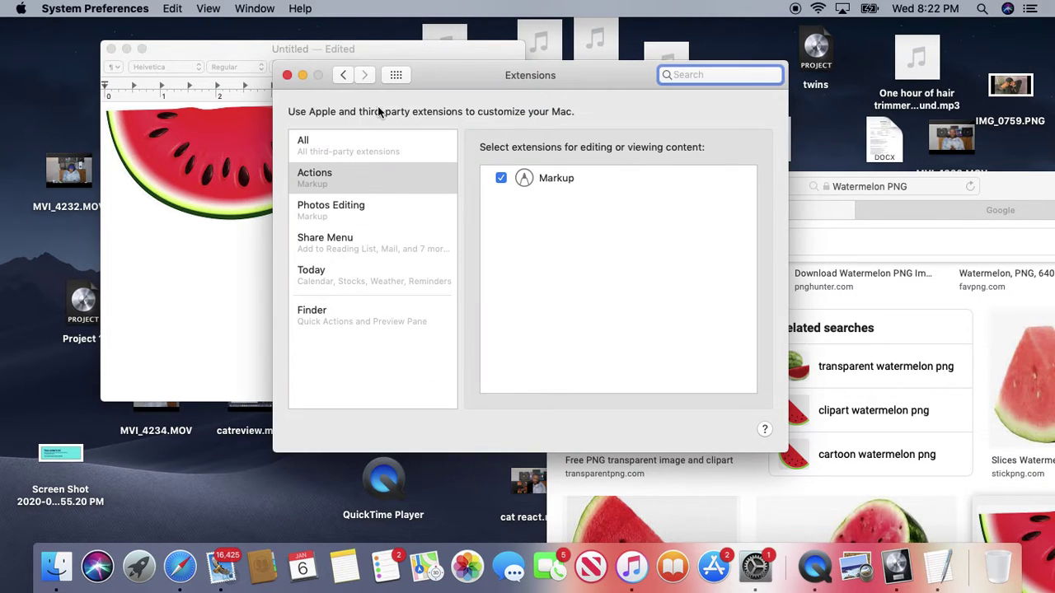
pyautogui.click(291, 77)
pyautogui.moveTo(259, 160); pyautogui.dragTo(380, 274)
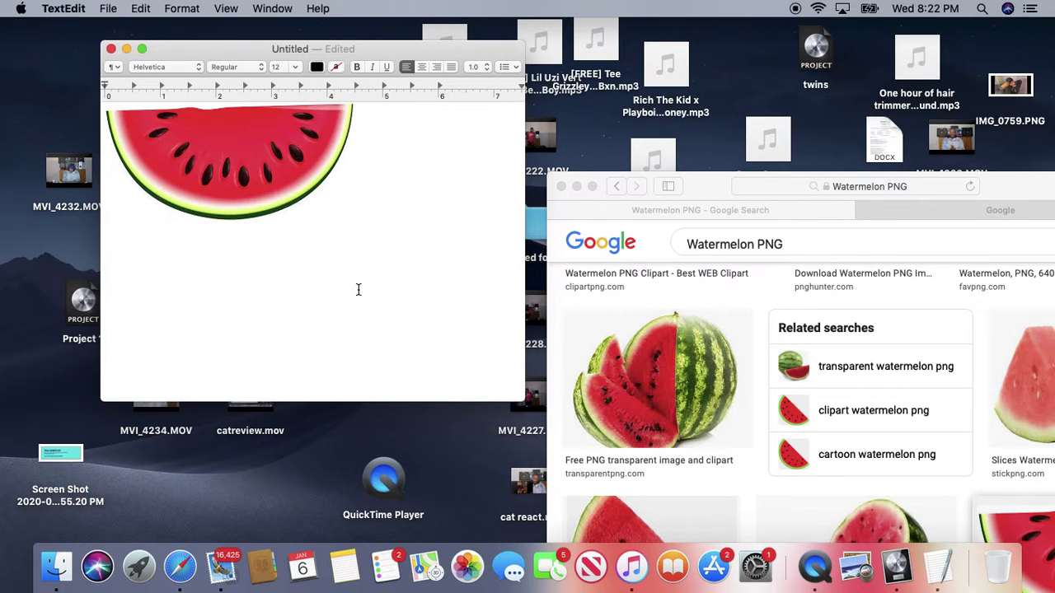
pyautogui.click(142, 49)
pyautogui.moveTo(141, 64); pyautogui.dragTo(527, 165)
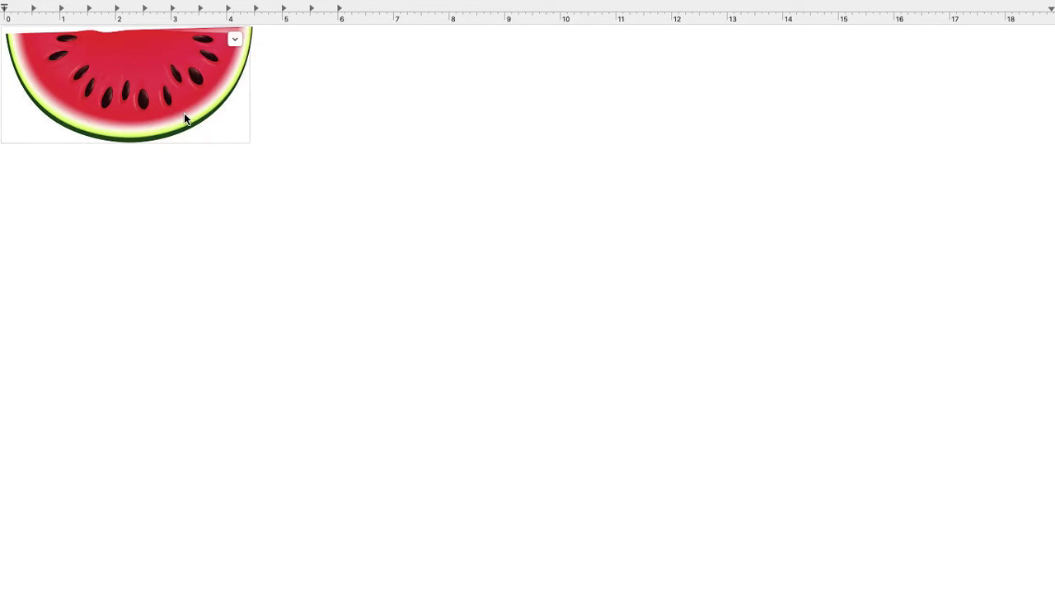
pyautogui.moveTo(184, 113)
pyautogui.mouseDown()
pyautogui.moveTo(101, 316)
pyautogui.moveTo(83, 277)
pyautogui.mouseUp()
pyautogui.click(244, 115)
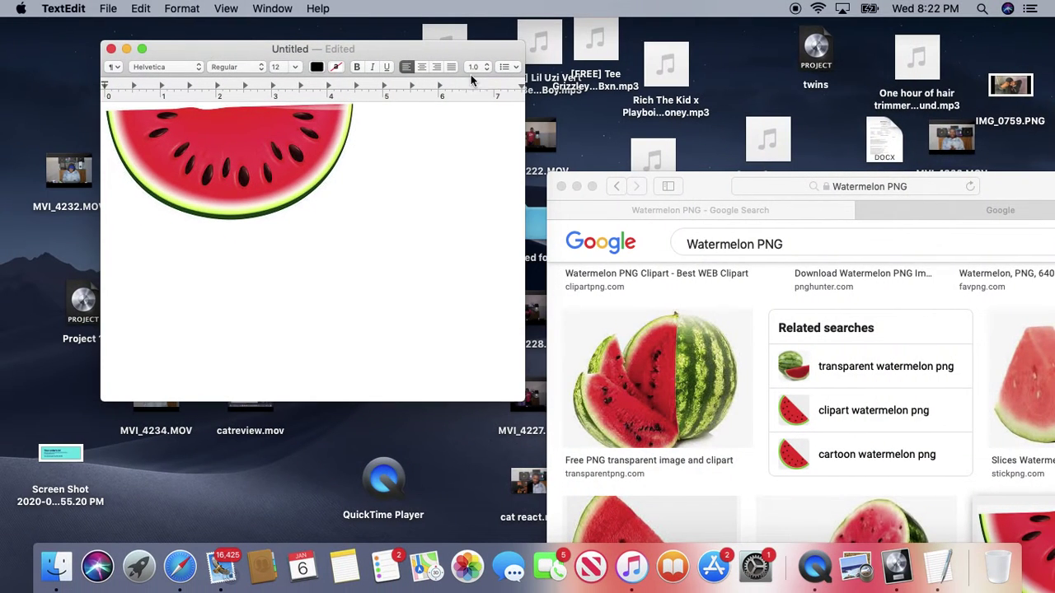
# Replace the Watermelon PNG query with a dictated 'chicken drumsticks' search
pyautogui.tripleClick(801, 247)
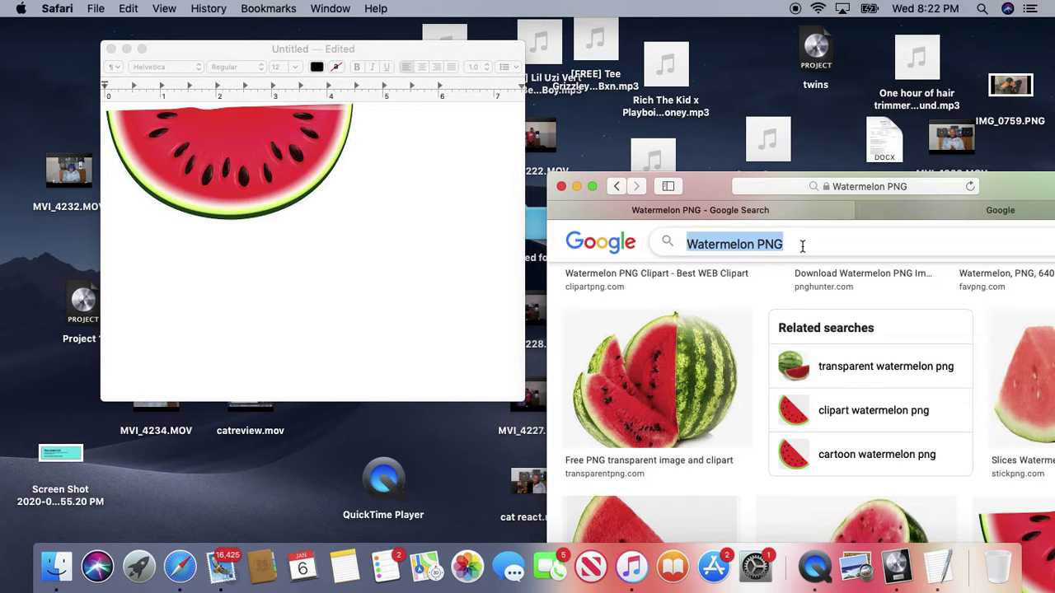
pyautogui.press('fn')
pyautogui.press('fn')
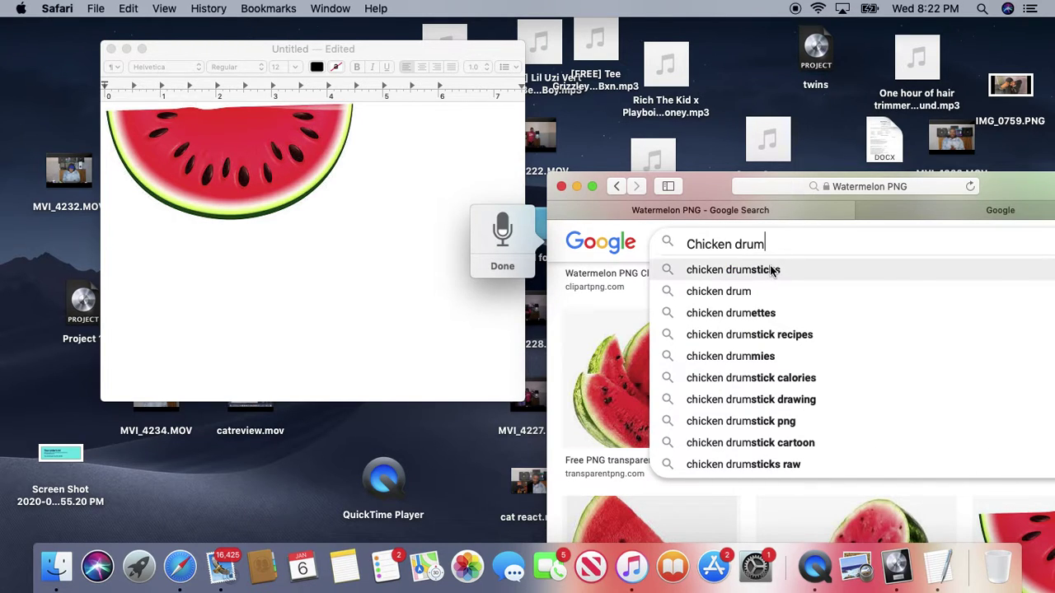
pyautogui.click(791, 270)
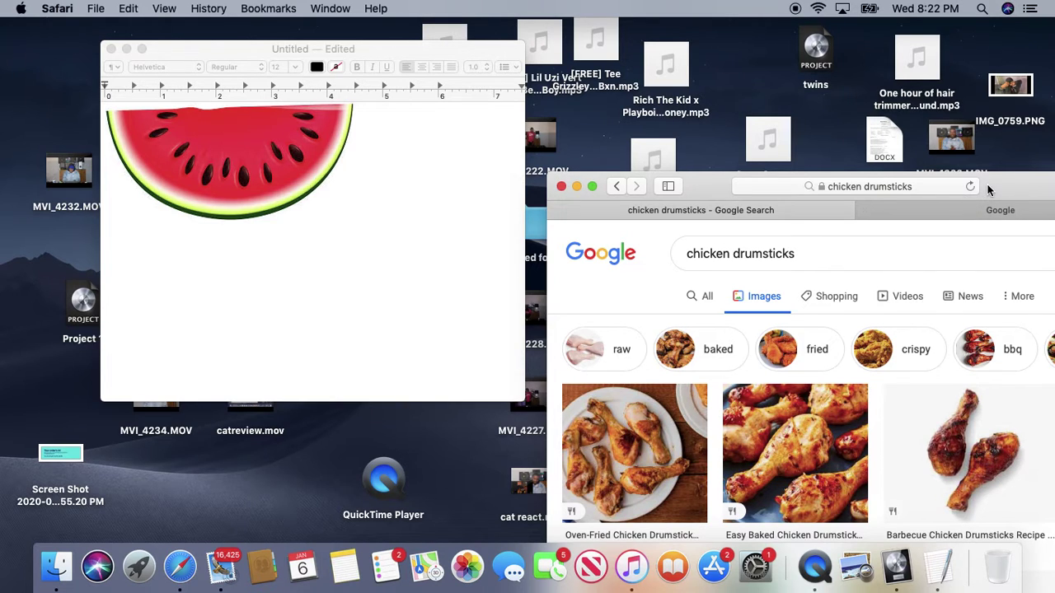
# Refine the search to 'chicken drumsticks png' and run it
pyautogui.moveTo(988, 190); pyautogui.dragTo(967, 148)
pyautogui.click(851, 207)
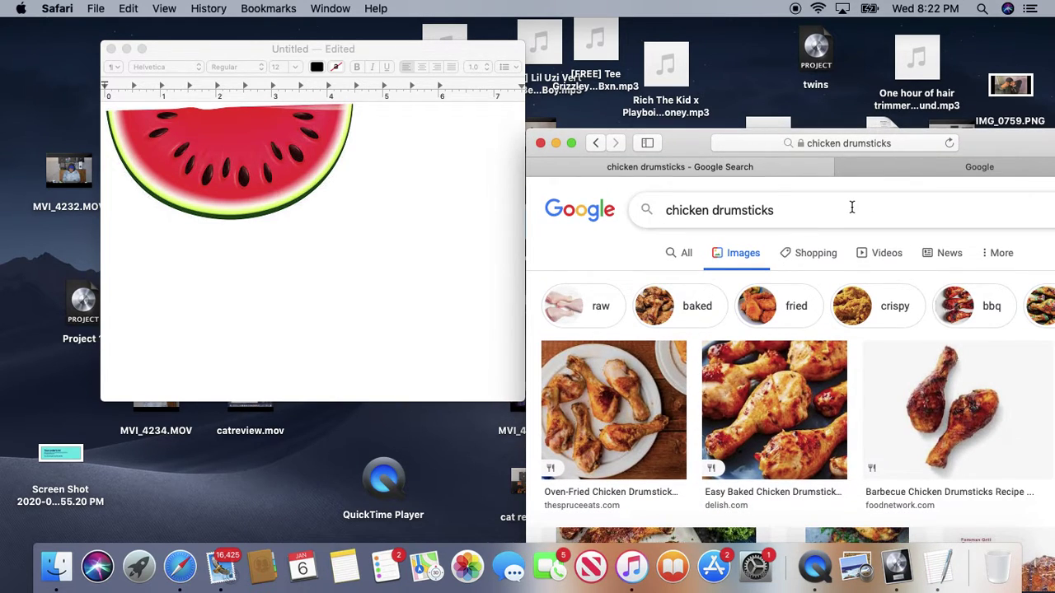
pyautogui.write('png')
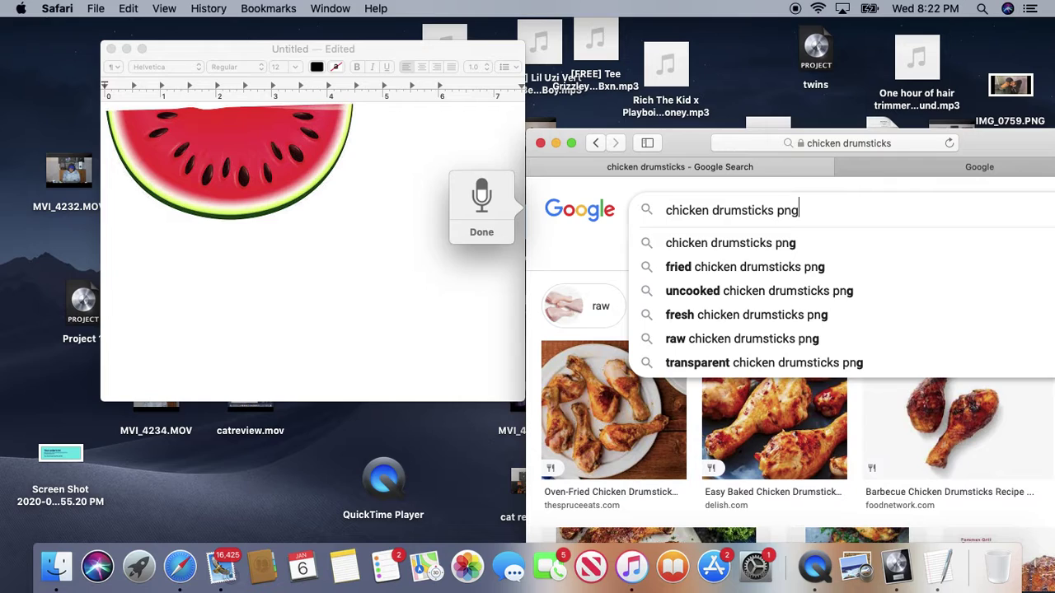
pyautogui.press('Return')
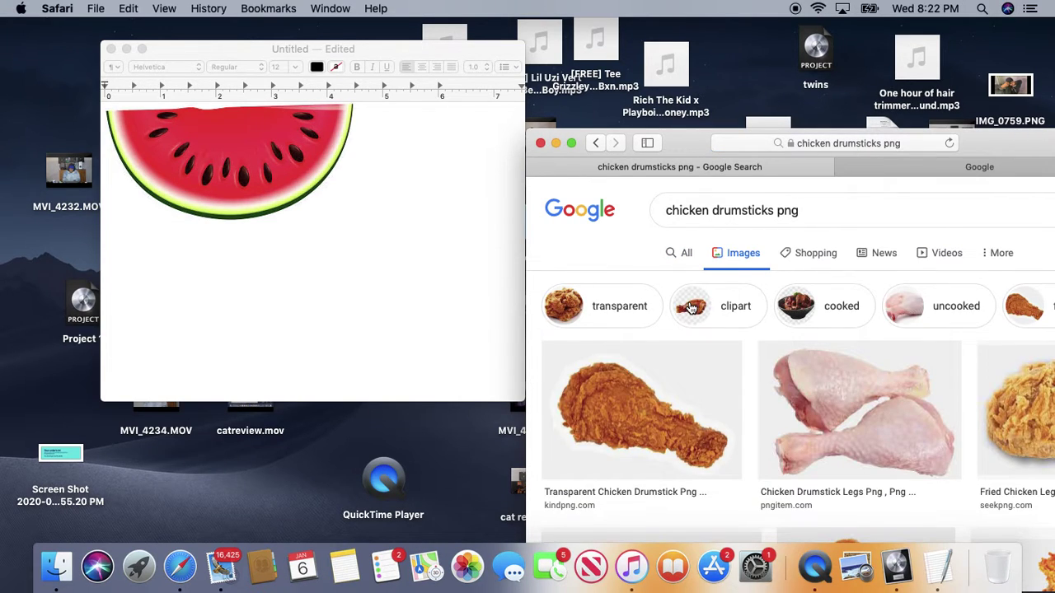
# Try dragging the fried drumstick and the cartoon fried drumstick images toward the document
pyautogui.moveTo(639, 437); pyautogui.dragTo(644, 441)
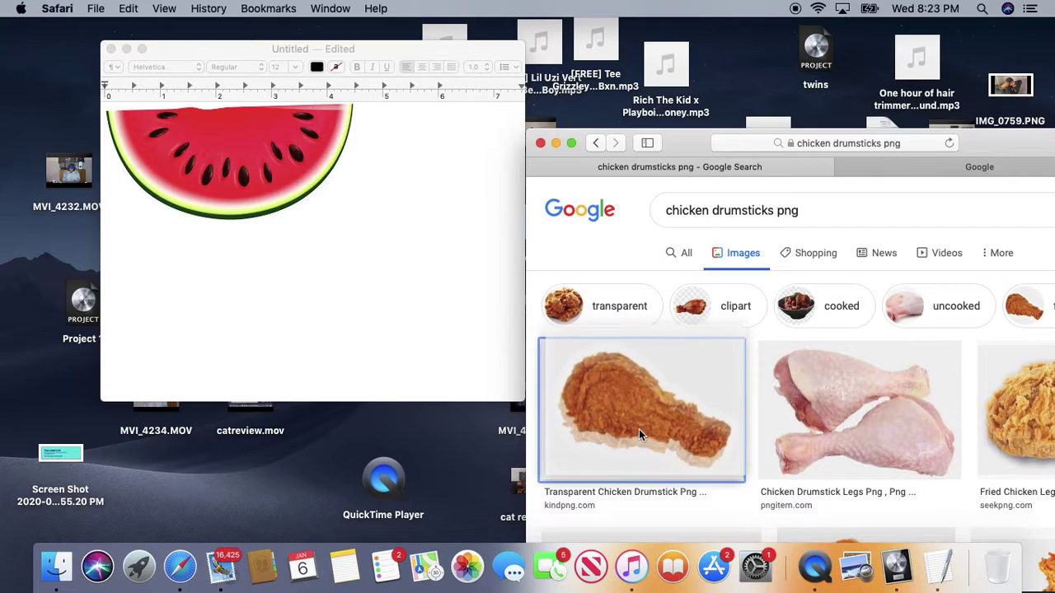
pyautogui.scroll(-2, 643, 436)
pyautogui.scroll(-3, 644, 436)
pyautogui.scroll(-3, 643, 436)
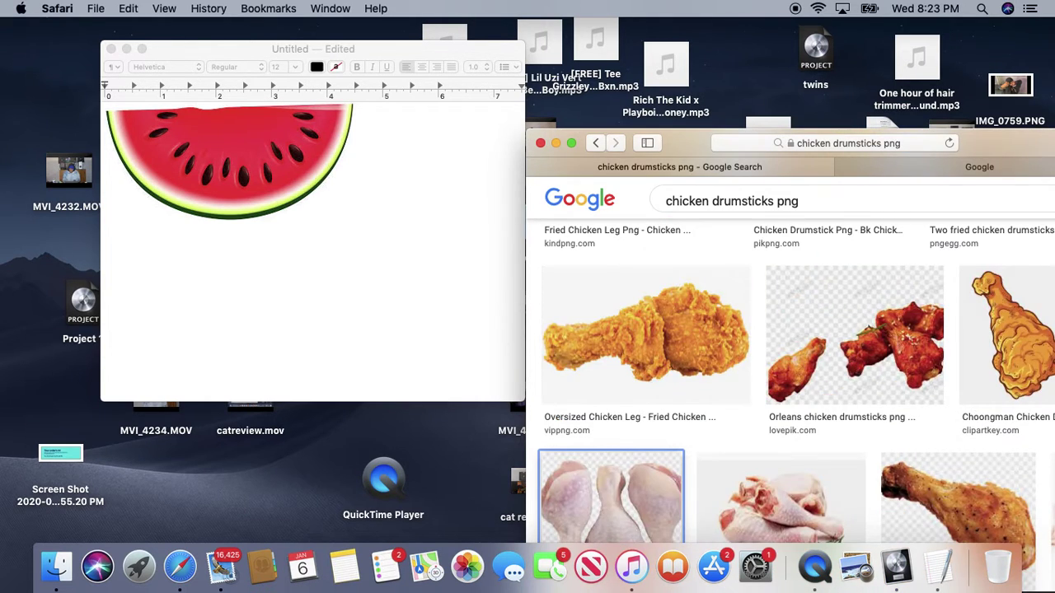
pyautogui.scroll(-3, 643, 436)
pyautogui.scroll(-3, 643, 436)
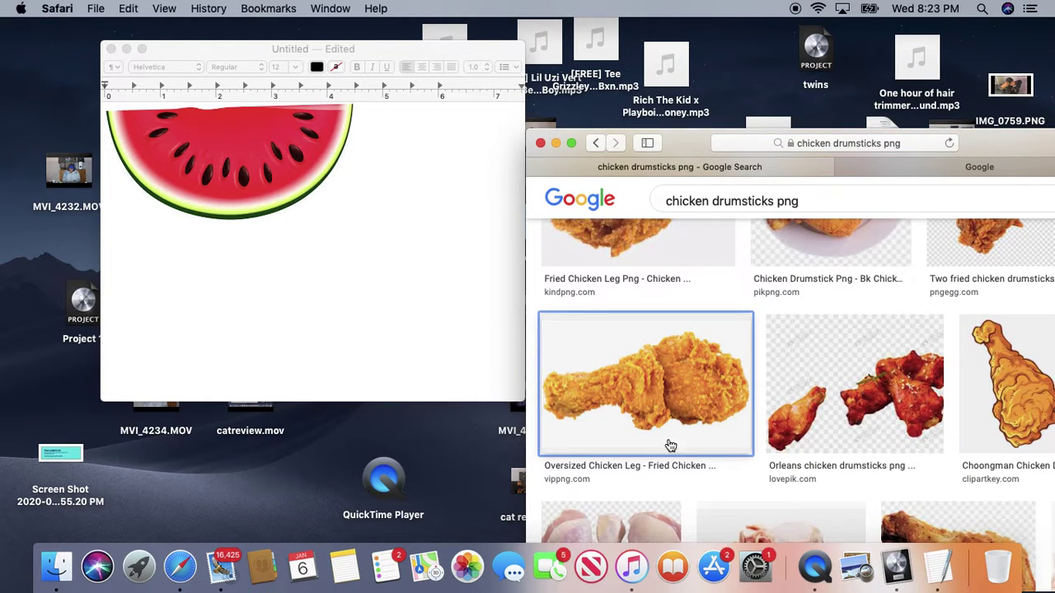
pyautogui.moveTo(1043, 408); pyautogui.dragTo(1003, 421)
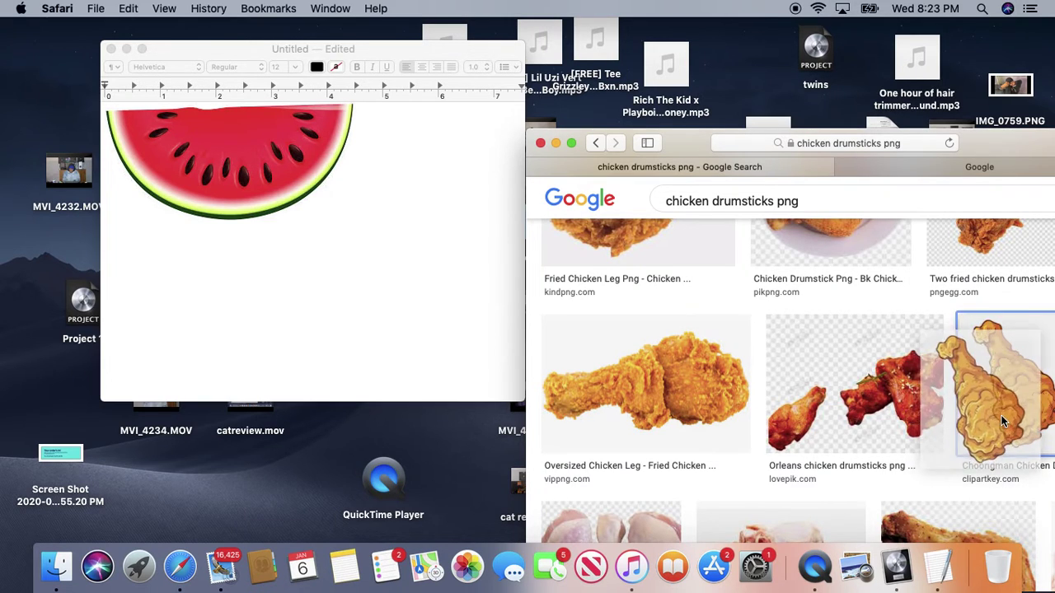
pyautogui.scroll(-3, 1003, 421)
pyautogui.scroll(-3, 1003, 421)
pyautogui.scroll(-3, 1004, 421)
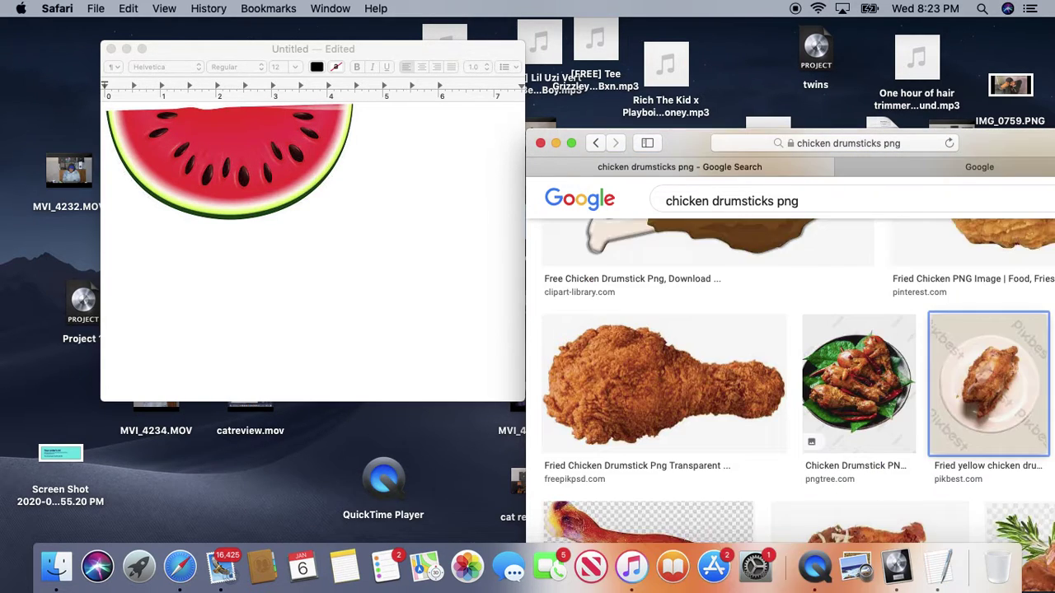
pyautogui.scroll(-1, 972, 313)
pyautogui.scroll(2, 972, 314)
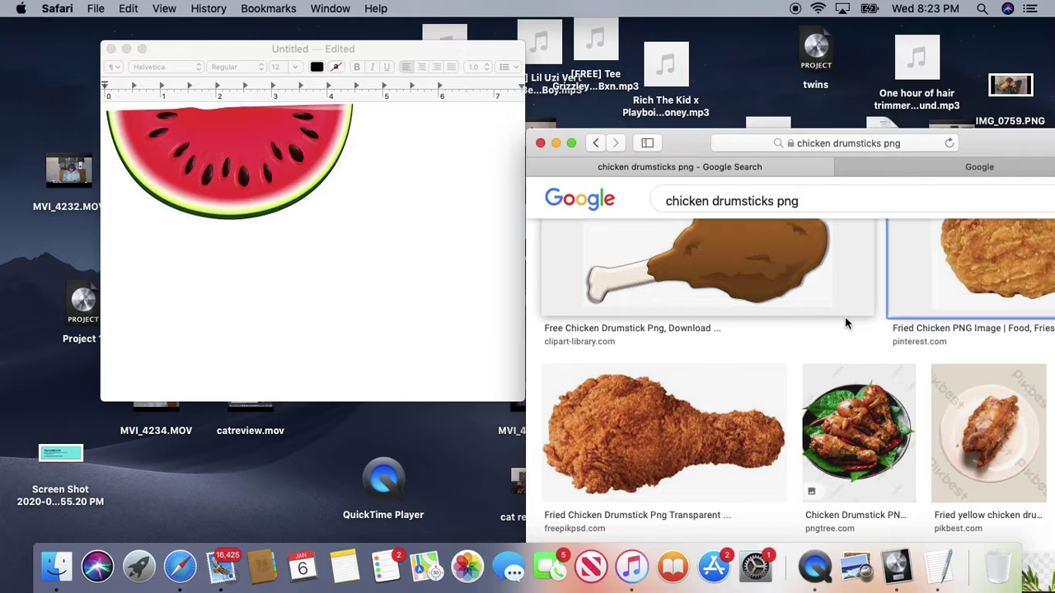
# Try dragging the brown clipart drumstick and the orange drumstick icon while browsing further down
pyautogui.moveTo(760, 302)
pyautogui.mouseDown()
pyautogui.moveTo(672, 371)
pyautogui.moveTo(688, 356)
pyautogui.mouseUp()
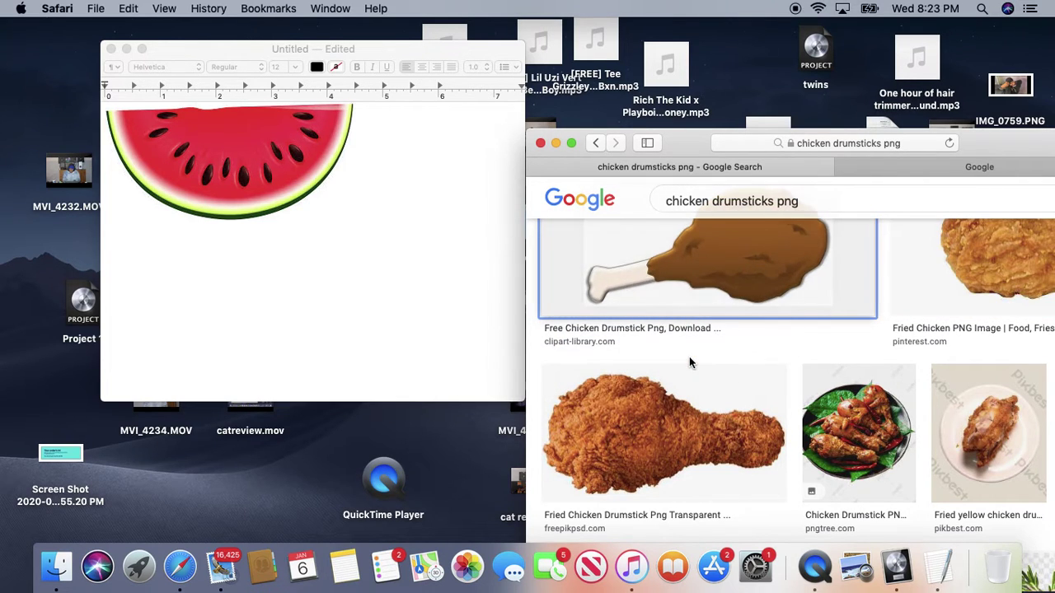
pyautogui.scroll(-2, 688, 356)
pyautogui.scroll(-5, 689, 356)
pyautogui.scroll(-1, 689, 356)
pyautogui.scroll(2, 689, 356)
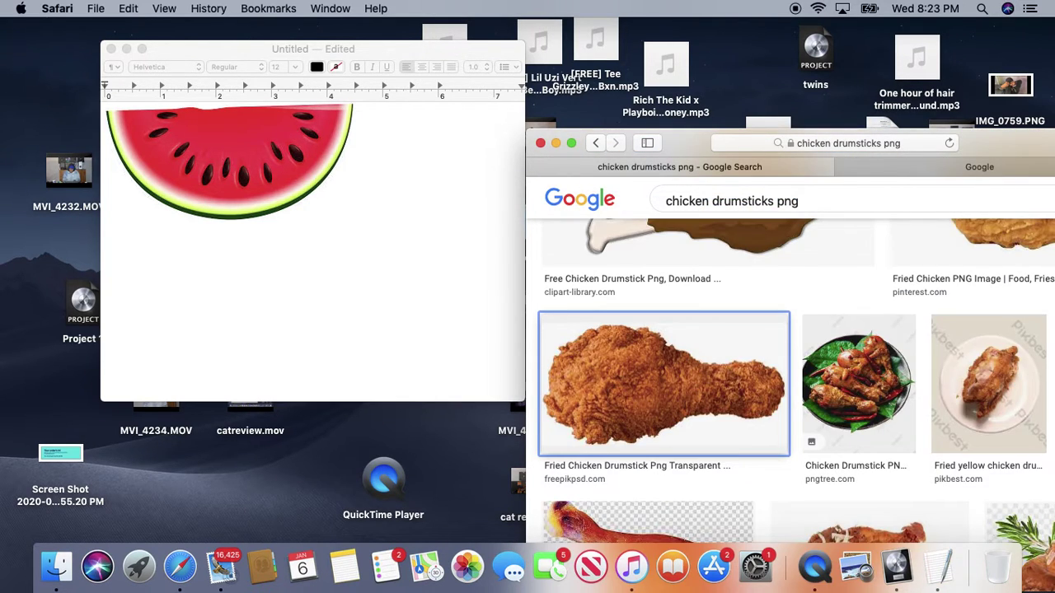
pyautogui.scroll(-1, 689, 356)
pyautogui.scroll(-5, 689, 356)
pyautogui.scroll(-1, 689, 356)
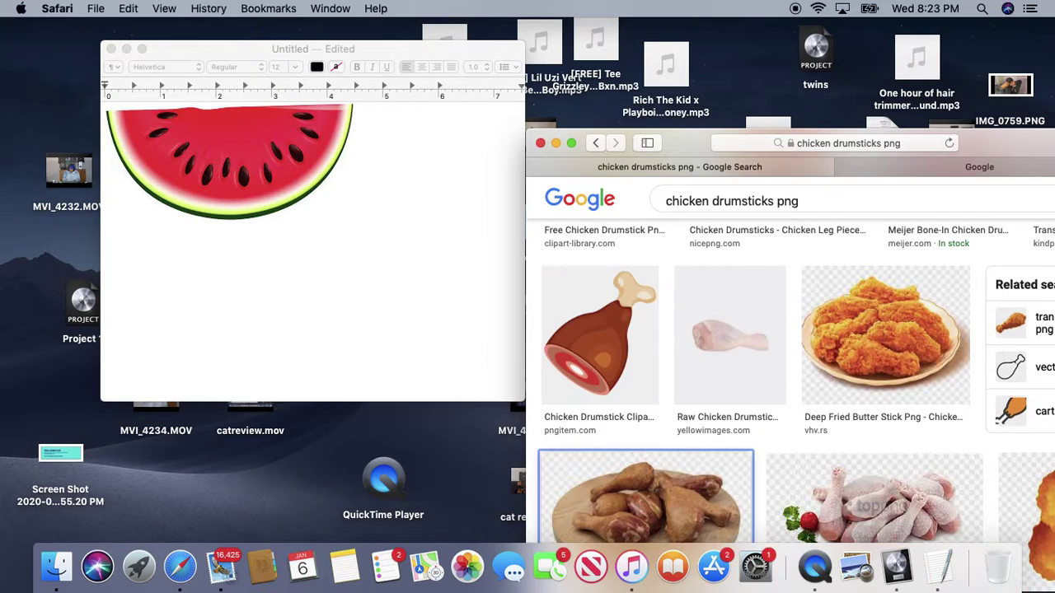
pyautogui.scroll(-3, 689, 356)
pyautogui.scroll(-2, 689, 356)
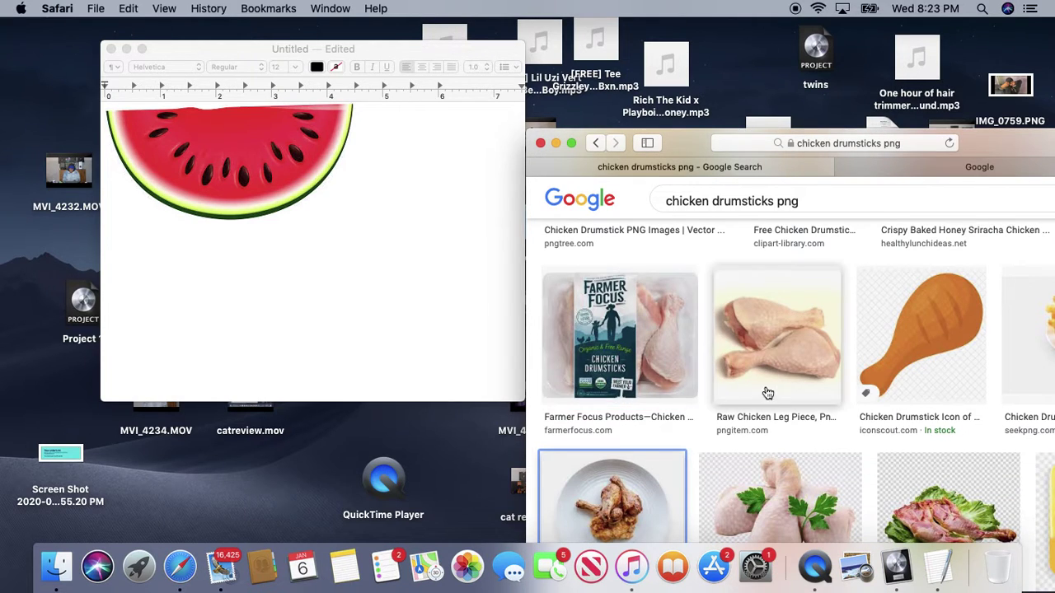
pyautogui.moveTo(890, 346); pyautogui.dragTo(812, 351)
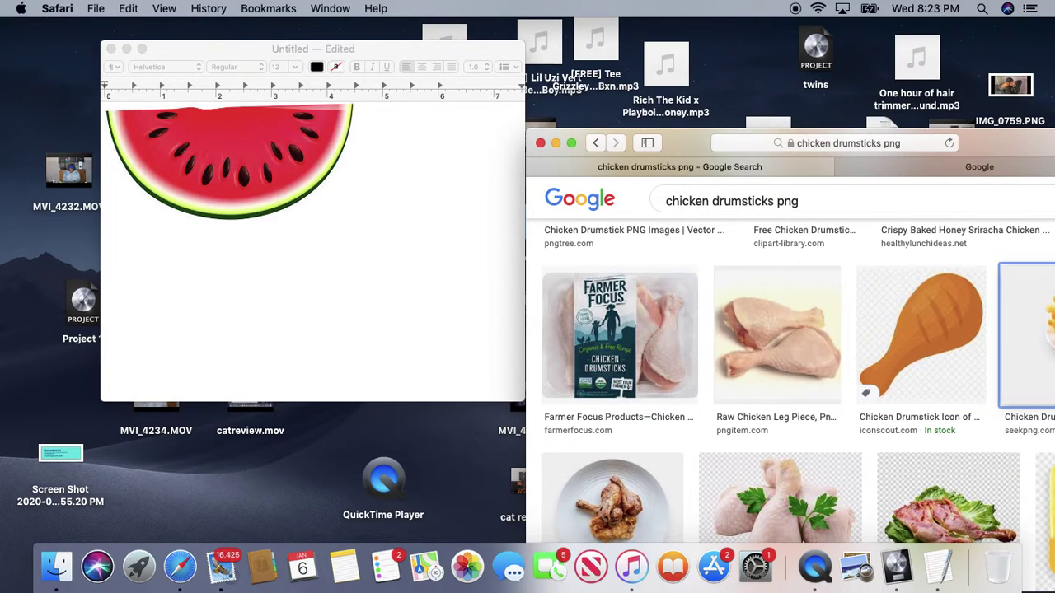
pyautogui.scroll(-5, 1030, 428)
pyautogui.scroll(-5, 1029, 387)
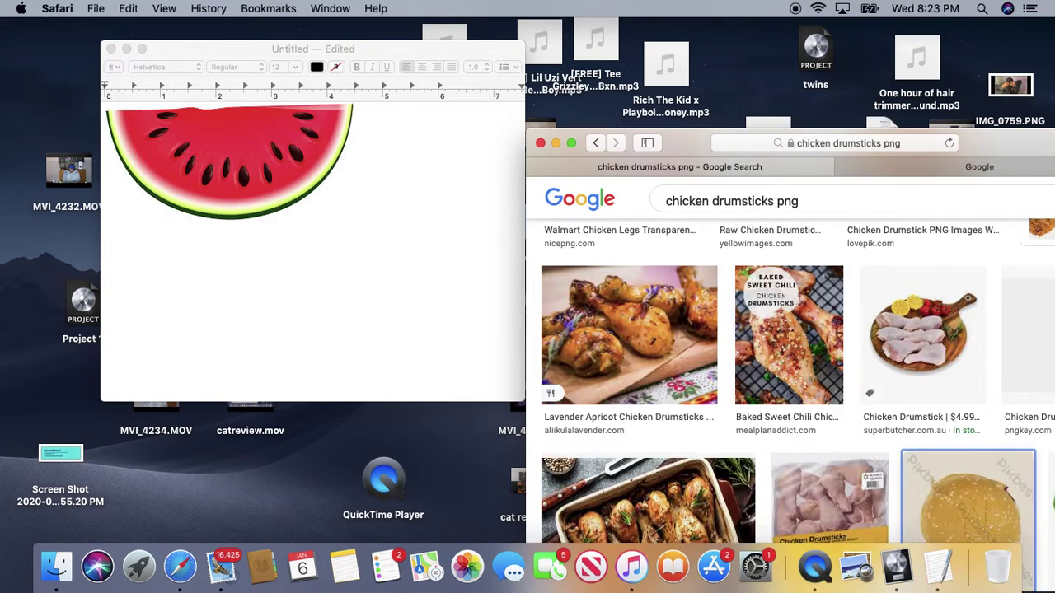
pyautogui.scroll(-5, 1029, 387)
pyautogui.scroll(-5, 1030, 388)
pyautogui.scroll(-5, 1030, 387)
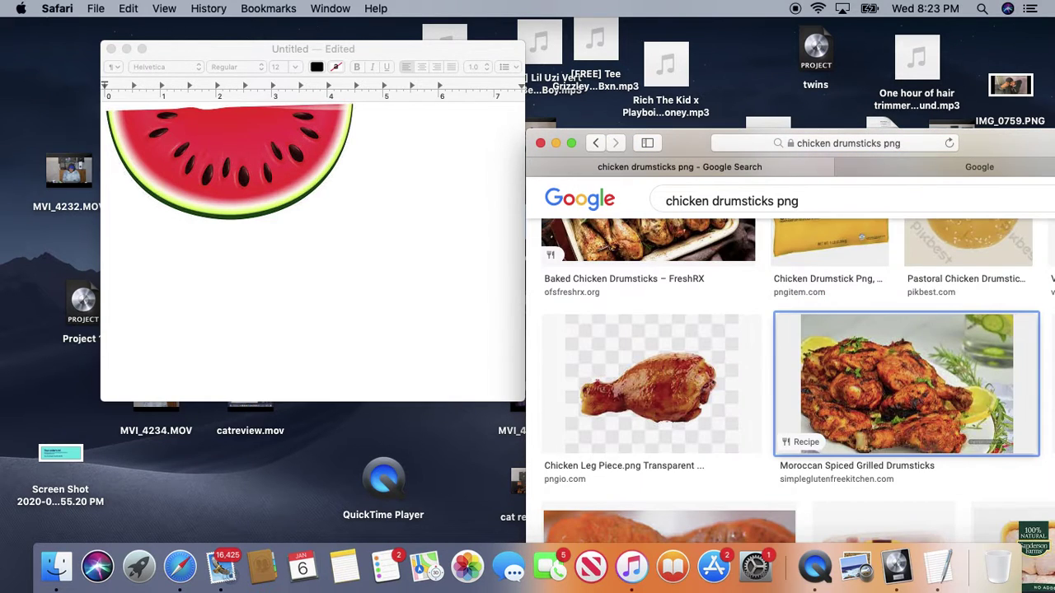
pyautogui.scroll(-2, 1030, 387)
pyautogui.scroll(-5, 1030, 387)
pyautogui.scroll(-5, 1030, 387)
pyautogui.scroll(-5, 1030, 387)
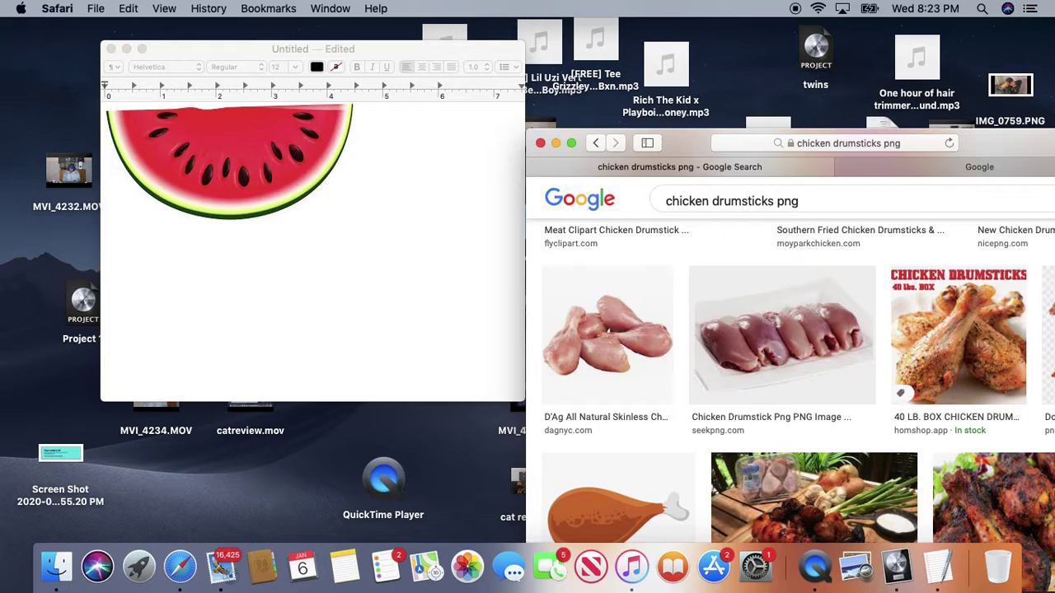
pyautogui.scroll(3, 1030, 387)
pyautogui.scroll(-5, 1030, 388)
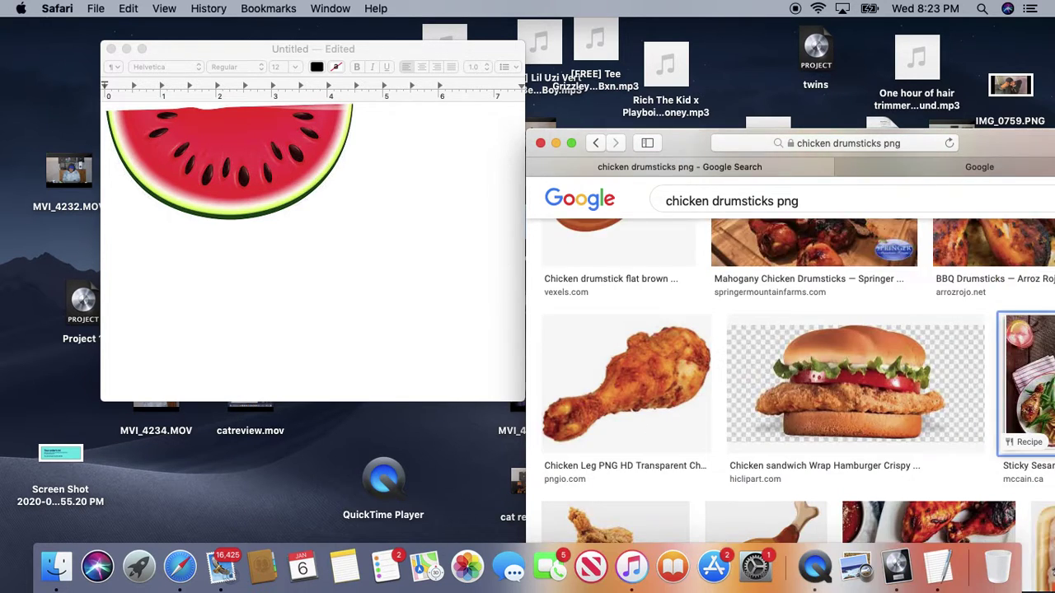
pyautogui.scroll(-5, 1030, 388)
pyautogui.scroll(-5, 1030, 387)
pyautogui.scroll(-5, 1030, 388)
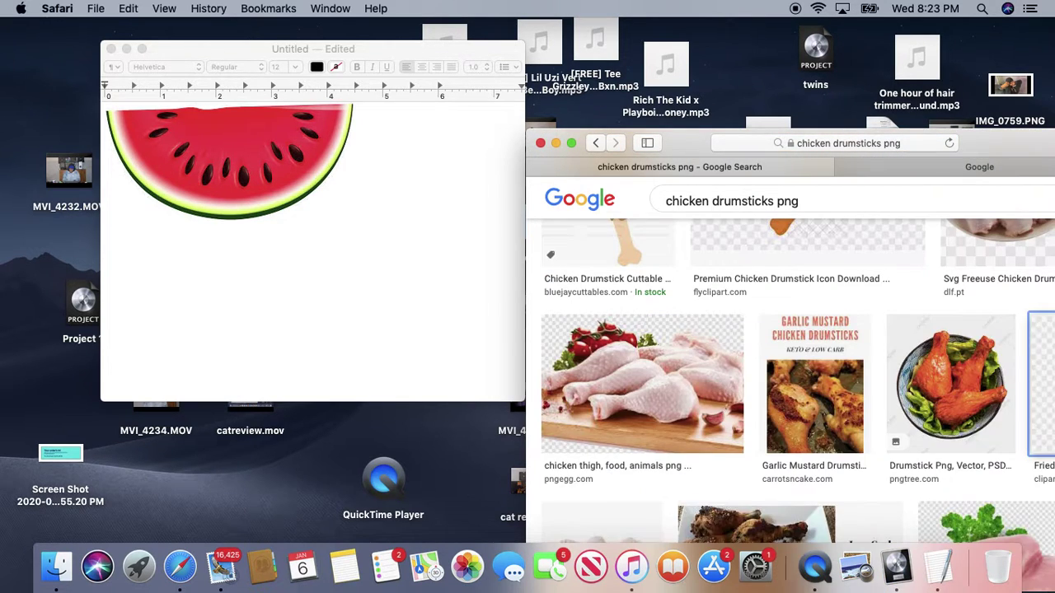
pyautogui.scroll(2, 791, 404)
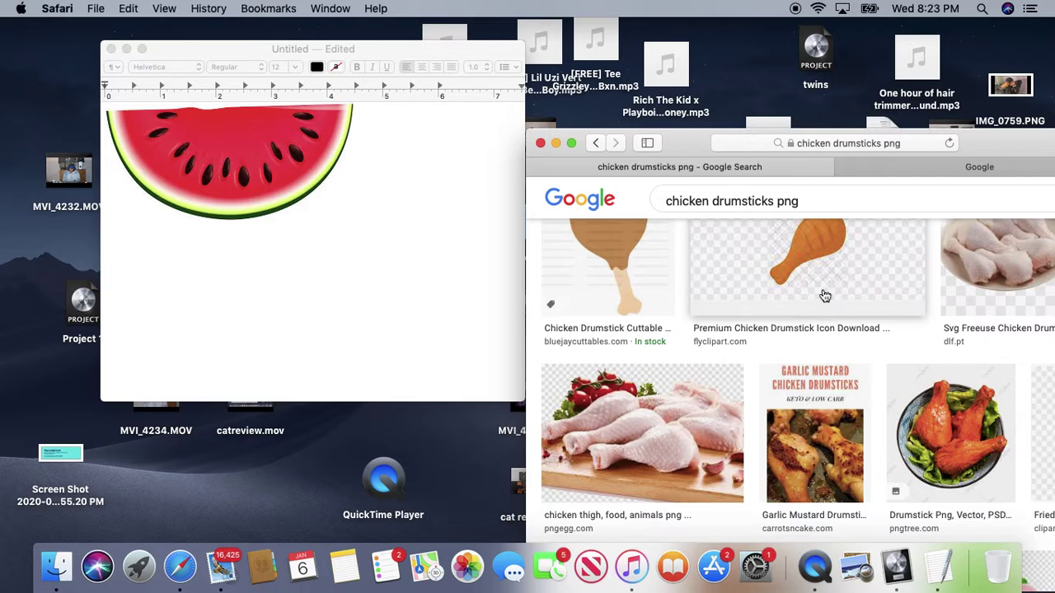
# Try the orange transparent drumstick icon, then browse down to the cartoon and raw drumstick related searches
pyautogui.moveTo(812, 260)
pyautogui.mouseDown()
pyautogui.moveTo(780, 263)
pyautogui.moveTo(754, 247)
pyautogui.mouseUp()
pyautogui.scroll(-2, 754, 248)
pyautogui.scroll(-5, 820, 383)
pyautogui.scroll(-1, 820, 384)
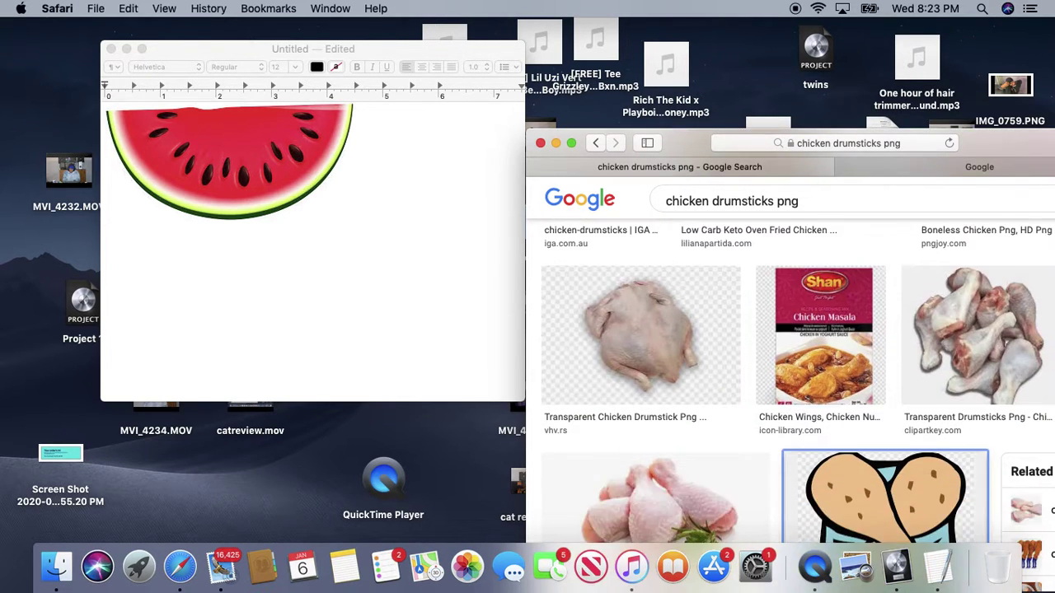
pyautogui.scroll(-5, 820, 383)
pyautogui.scroll(-5, 820, 383)
pyautogui.scroll(-5, 820, 383)
pyautogui.scroll(-5, 791, 383)
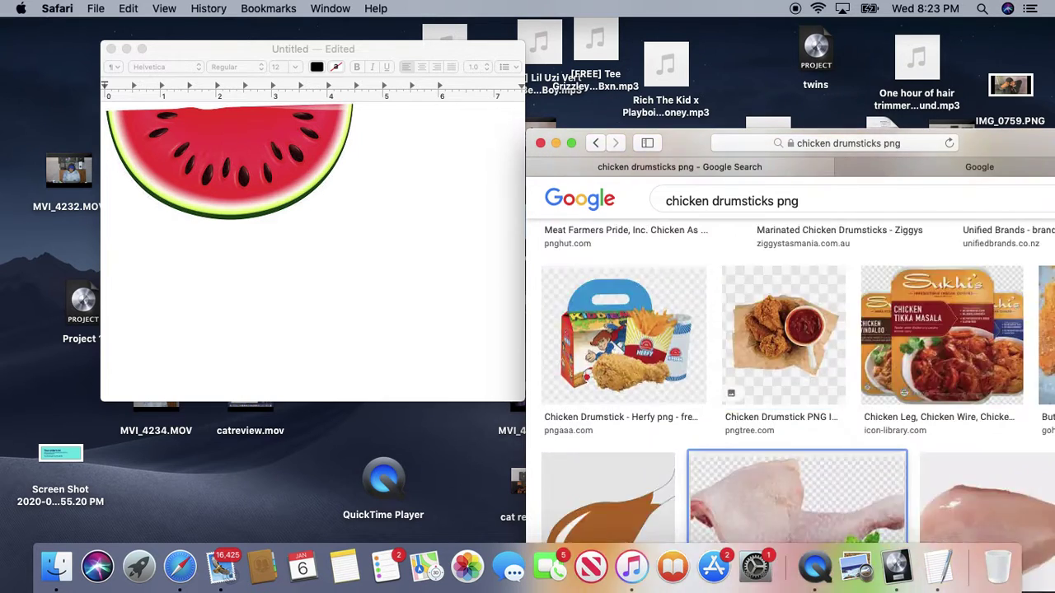
pyautogui.scroll(-5, 791, 383)
pyautogui.scroll(-3, 791, 383)
pyautogui.scroll(-5, 791, 383)
pyautogui.scroll(-1, 791, 383)
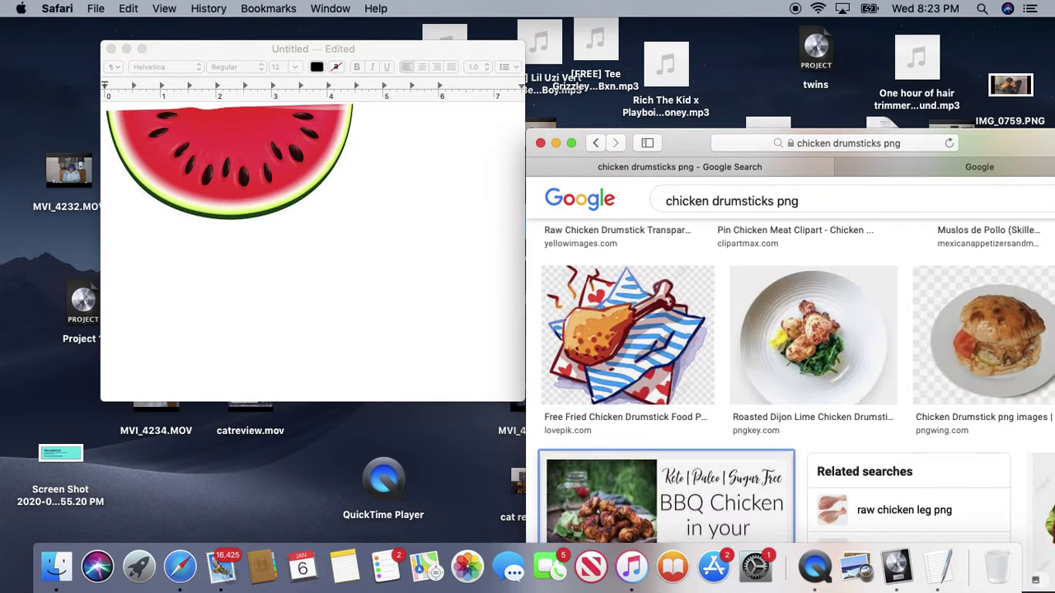
pyautogui.scroll(-5, 791, 383)
pyautogui.scroll(-5, 791, 384)
pyautogui.scroll(-5, 791, 384)
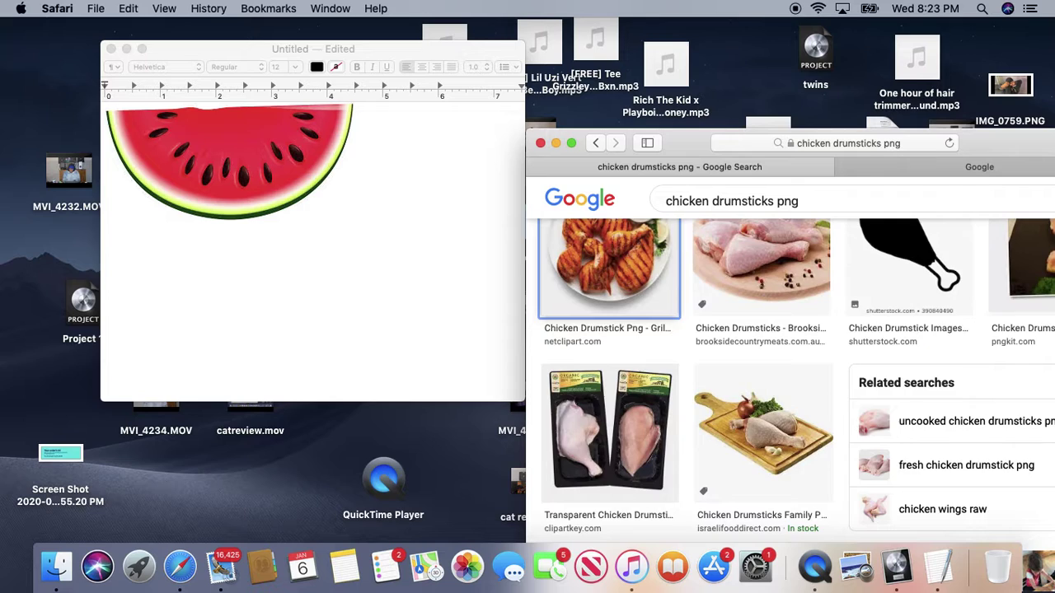
pyautogui.scroll(-5, 618, 383)
pyautogui.scroll(1, 618, 383)
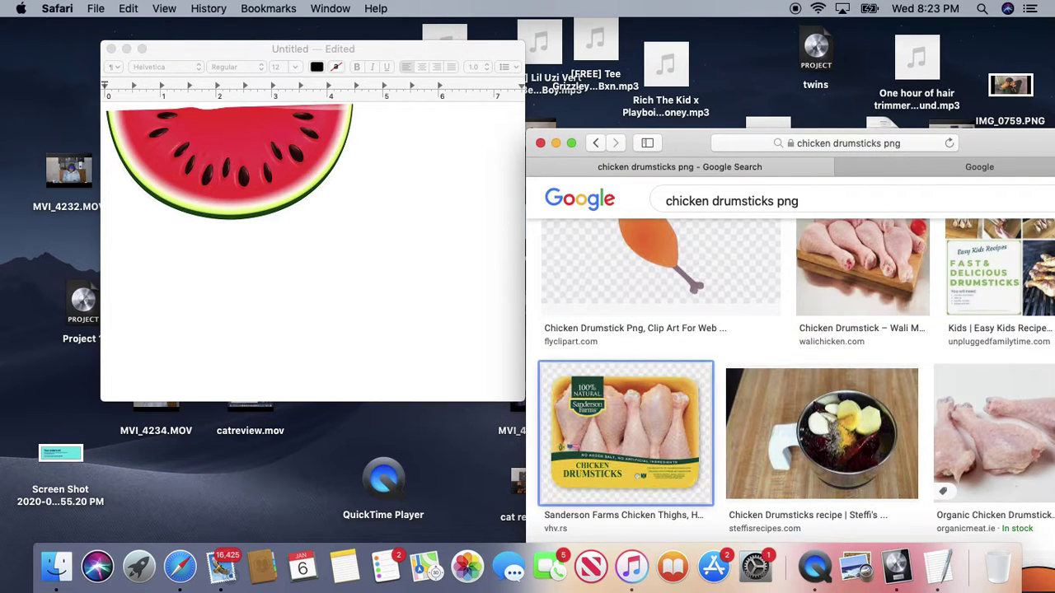
pyautogui.scroll(-3, 618, 383)
pyautogui.scroll(-5, 618, 383)
pyautogui.scroll(-5, 618, 383)
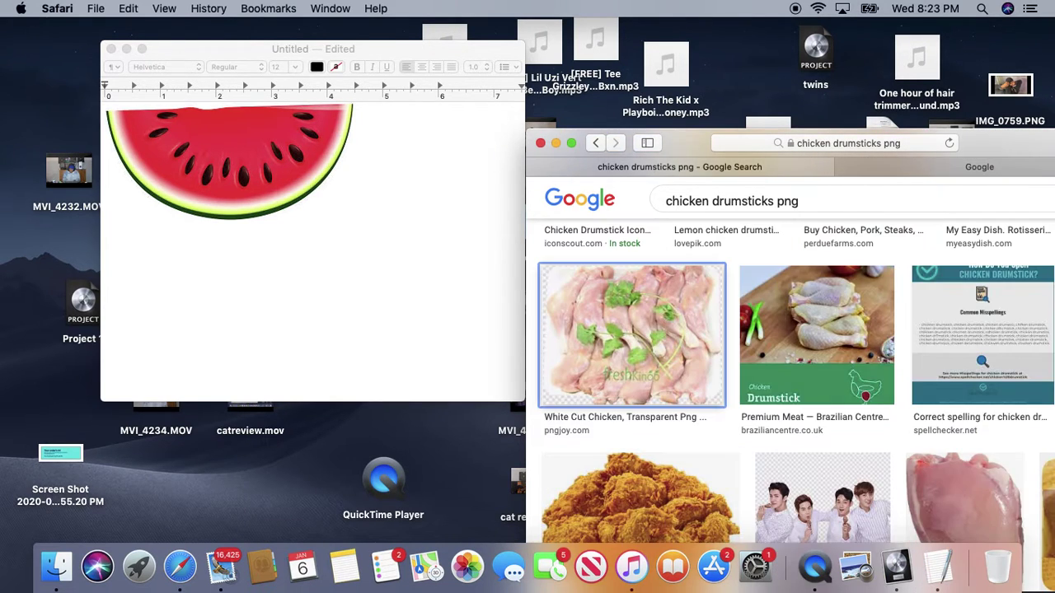
pyautogui.scroll(-5, 618, 384)
pyautogui.scroll(-5, 789, 383)
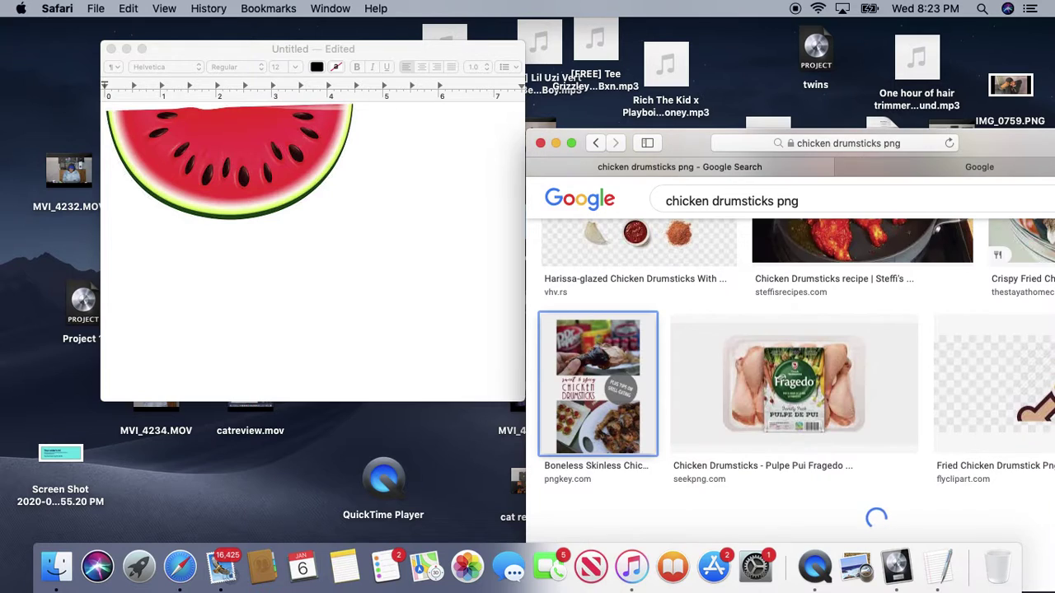
pyautogui.scroll(-3, 790, 383)
pyautogui.scroll(-3, 789, 383)
pyautogui.scroll(-3, 789, 383)
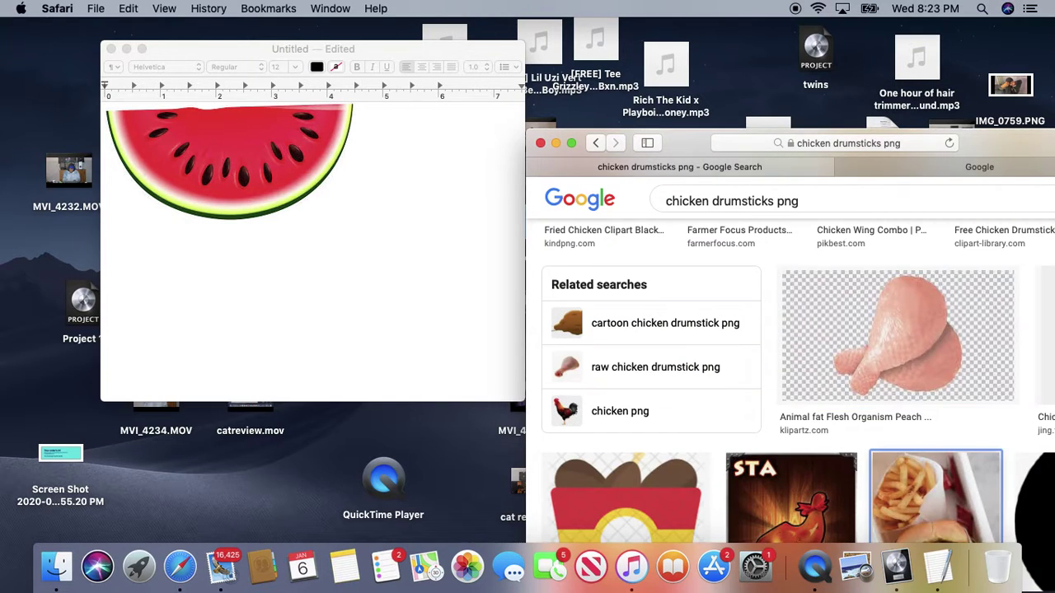
pyautogui.scroll(2, 789, 383)
pyautogui.scroll(-5, 789, 383)
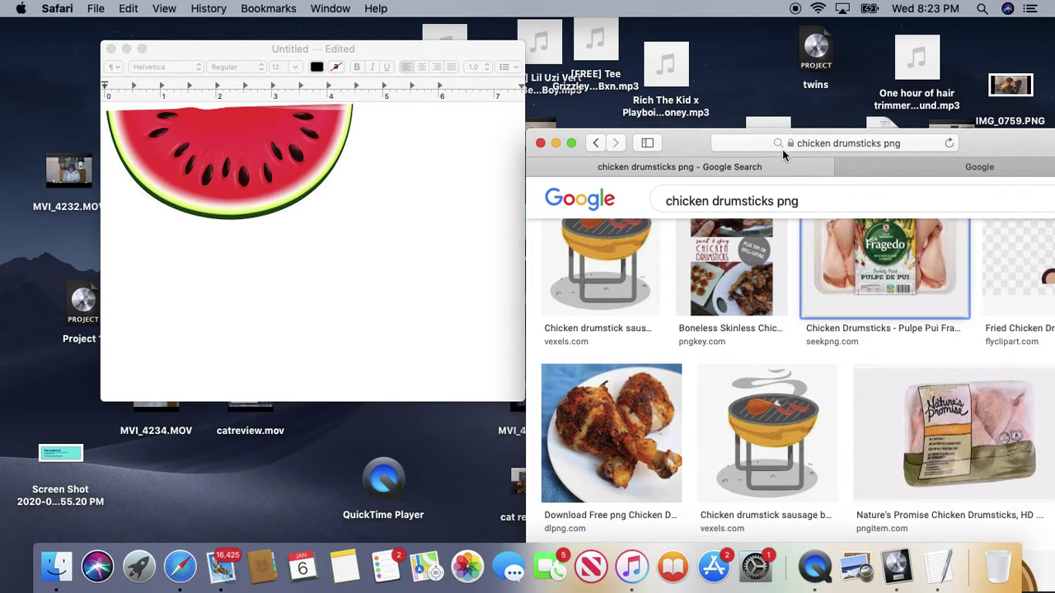
# Replace 'png' with a garbled chicken-drumsticks-and-watermelon query ending 'atermalon' and run the search
pyautogui.click(812, 201)
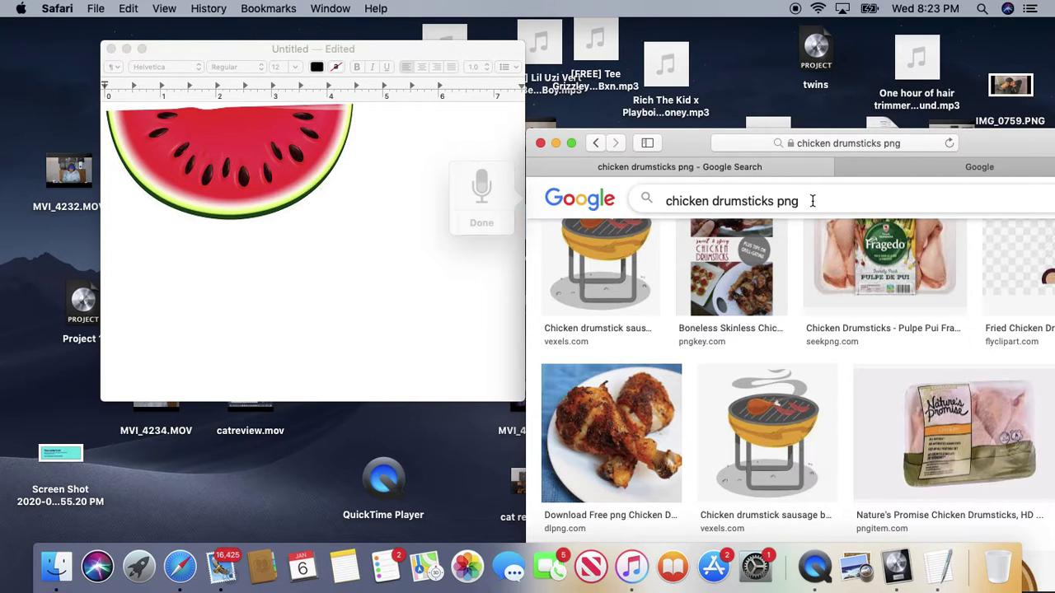
pyautogui.press('BackSpace')
pyautogui.press('BackSpace')
pyautogui.press('BackSpace')
pyautogui.write('w')
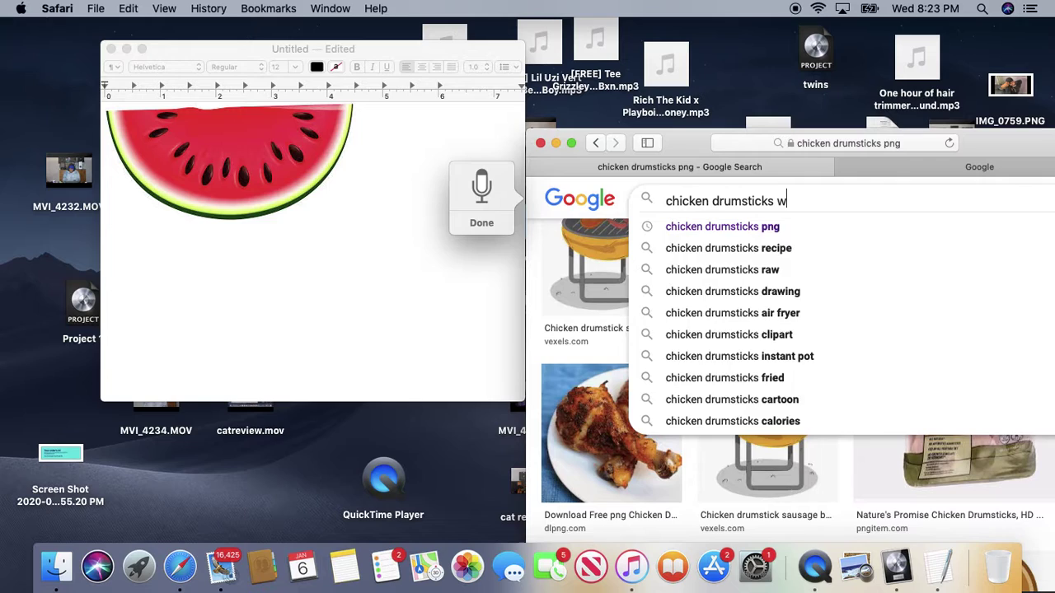
pyautogui.write('at')
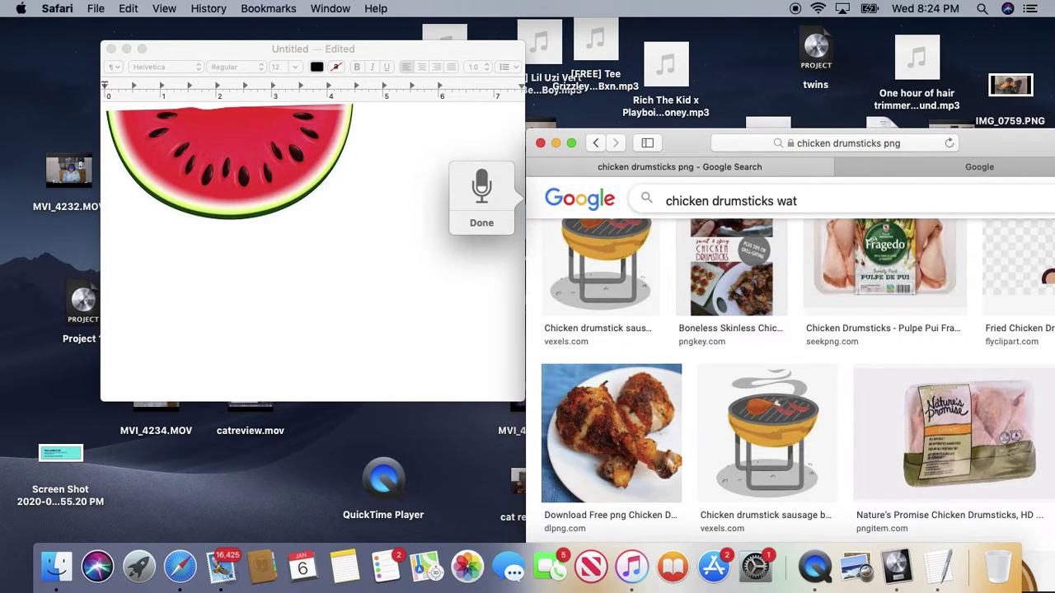
pyautogui.write('erma')
pyautogui.write('lon')
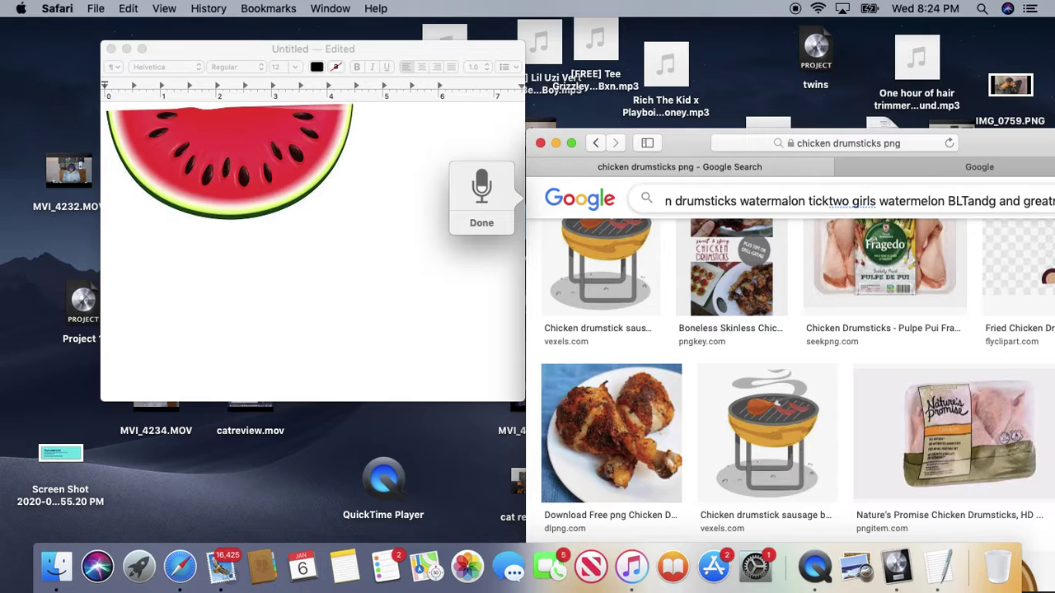
pyautogui.press('Return')
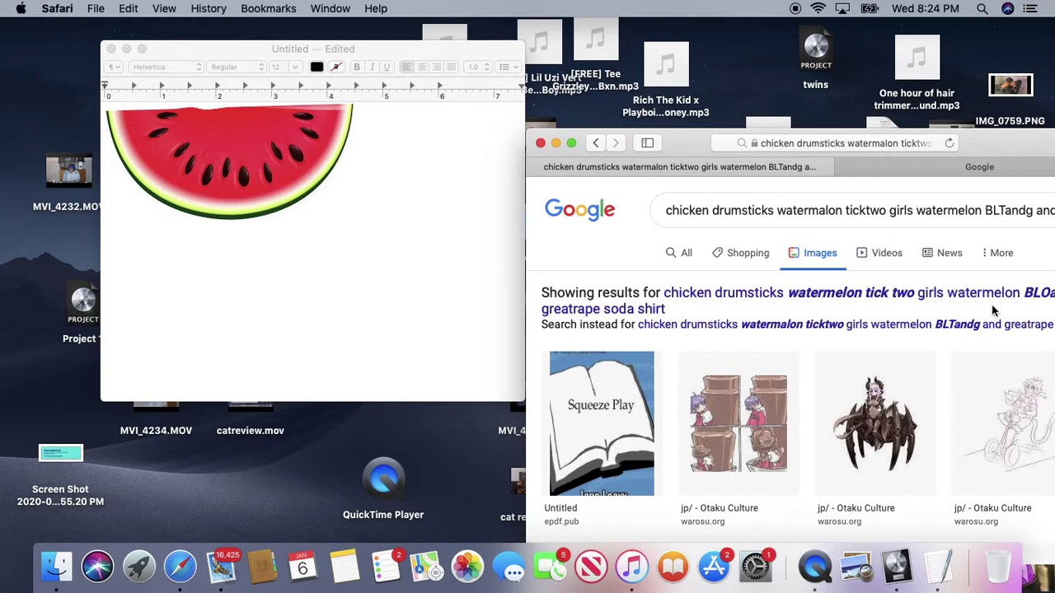
# Detour through the watermelon T-shirt Shopping listings while moving the Safari window fully onscreen
pyautogui.click(745, 256)
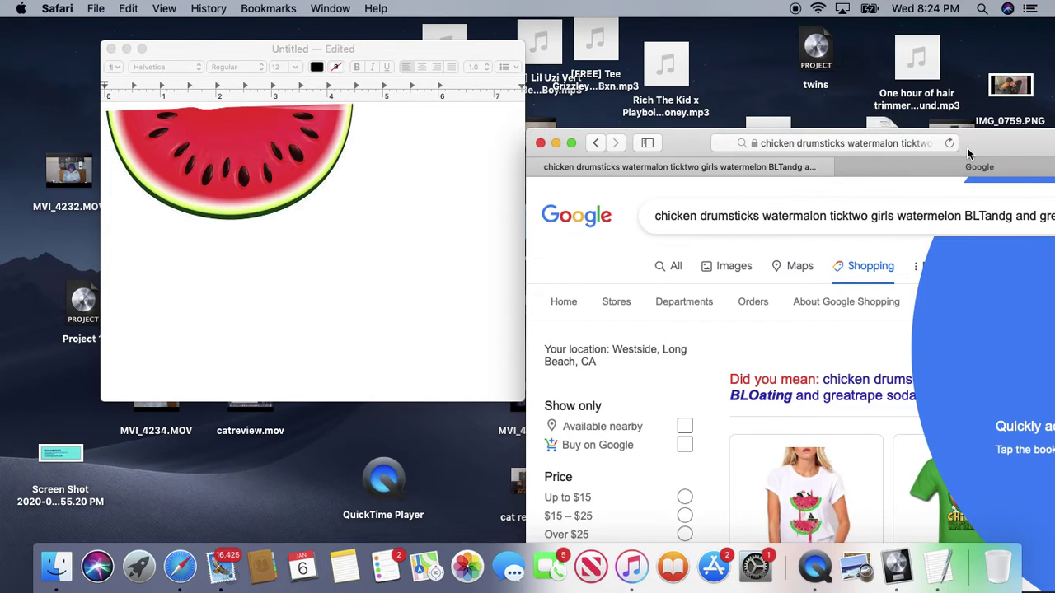
pyautogui.moveTo(968, 153); pyautogui.dragTo(767, 112)
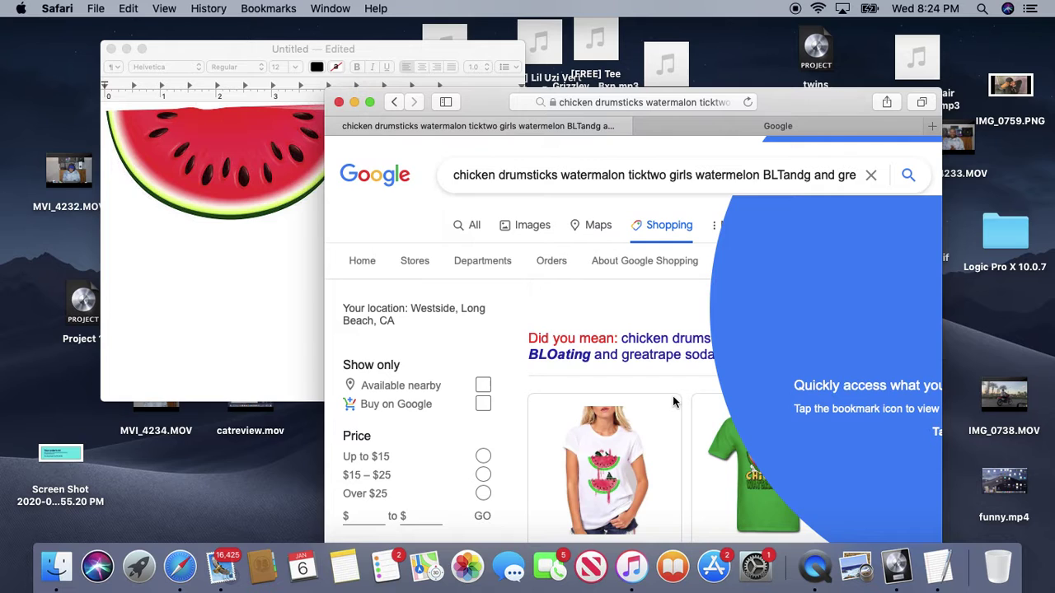
pyautogui.scroll(-1, 670, 402)
pyautogui.scroll(-3, 671, 403)
pyautogui.scroll(-2, 671, 403)
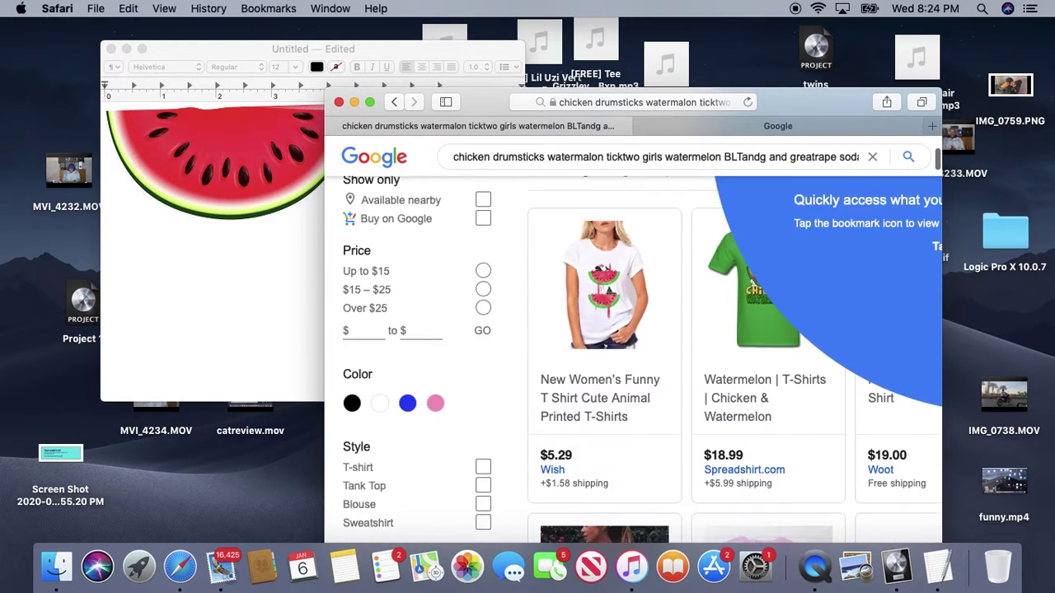
pyautogui.scroll(-5, 671, 403)
pyautogui.scroll(-1, 642, 370)
pyautogui.scroll(-3, 643, 370)
pyautogui.scroll(-2, 643, 371)
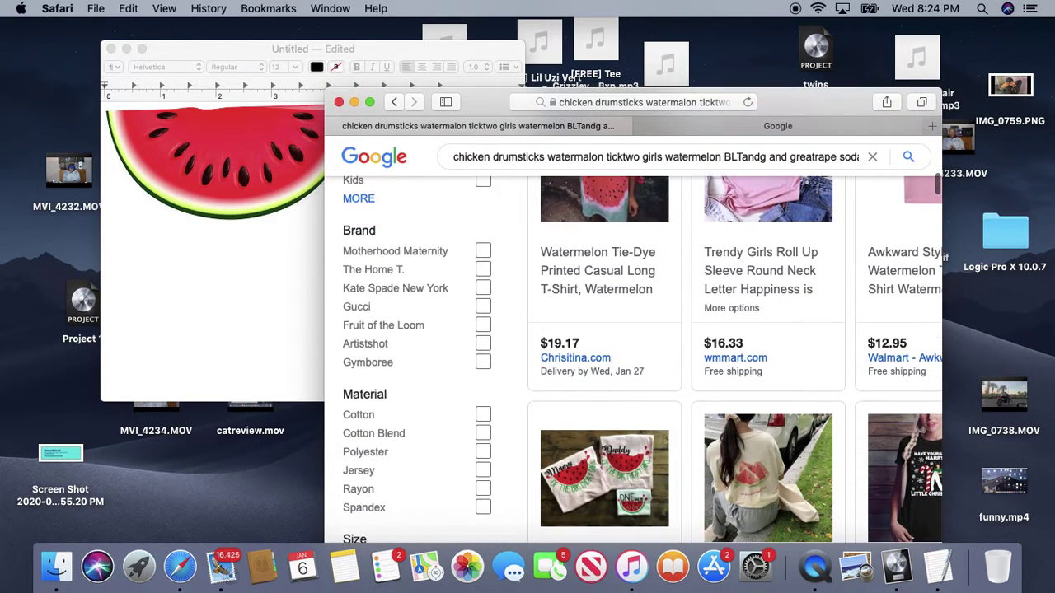
pyautogui.scroll(-3, 643, 371)
pyautogui.scroll(-2, 642, 371)
pyautogui.scroll(1, 643, 371)
pyautogui.scroll(1, 643, 371)
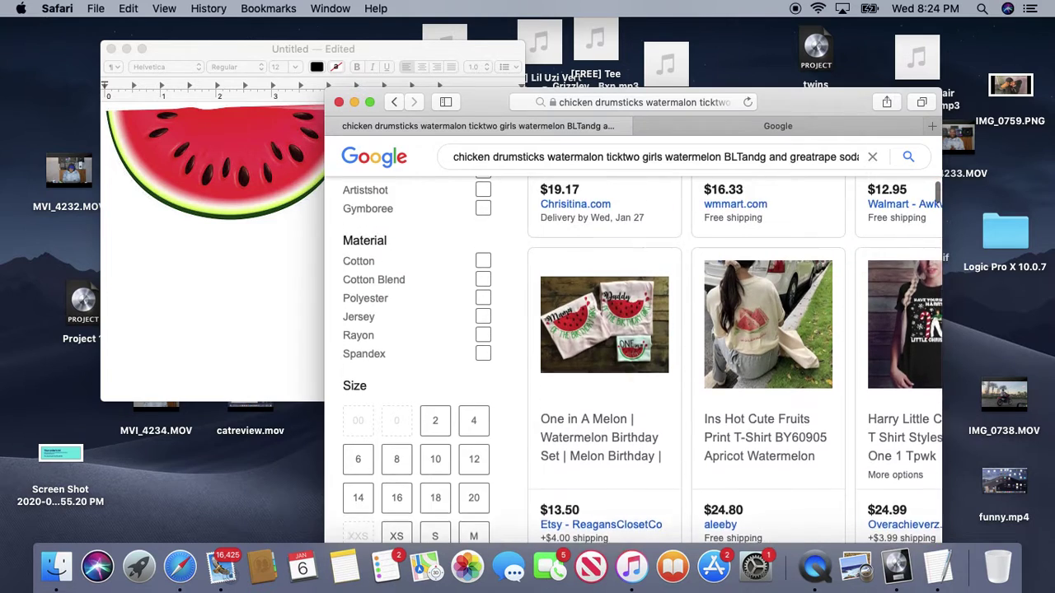
pyautogui.scroll(3, 643, 371)
pyautogui.scroll(3, 632, 339)
pyautogui.scroll(5, 633, 339)
pyautogui.scroll(2, 633, 339)
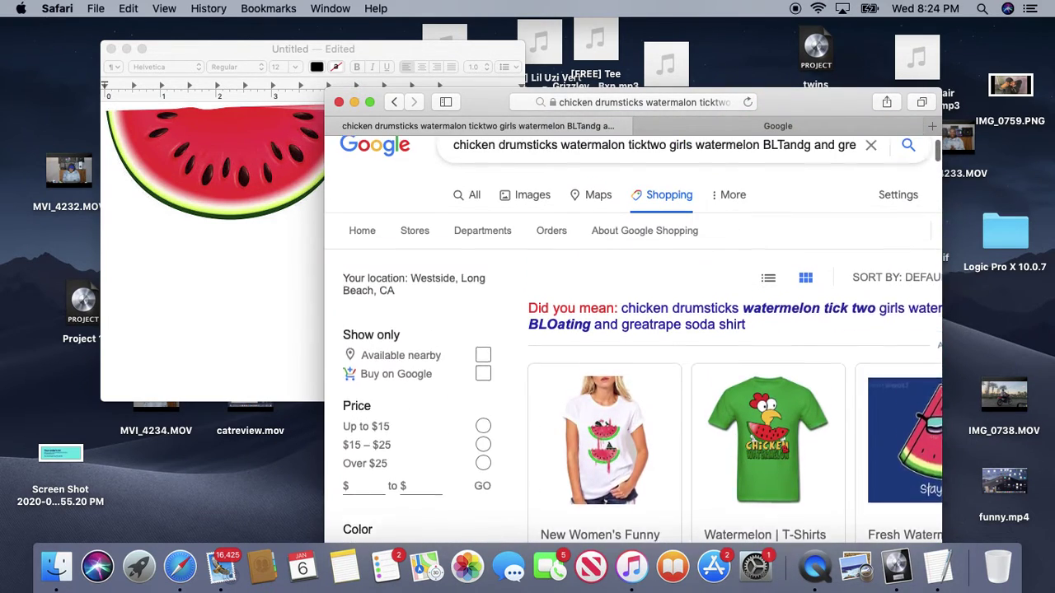
pyautogui.scroll(1, 632, 339)
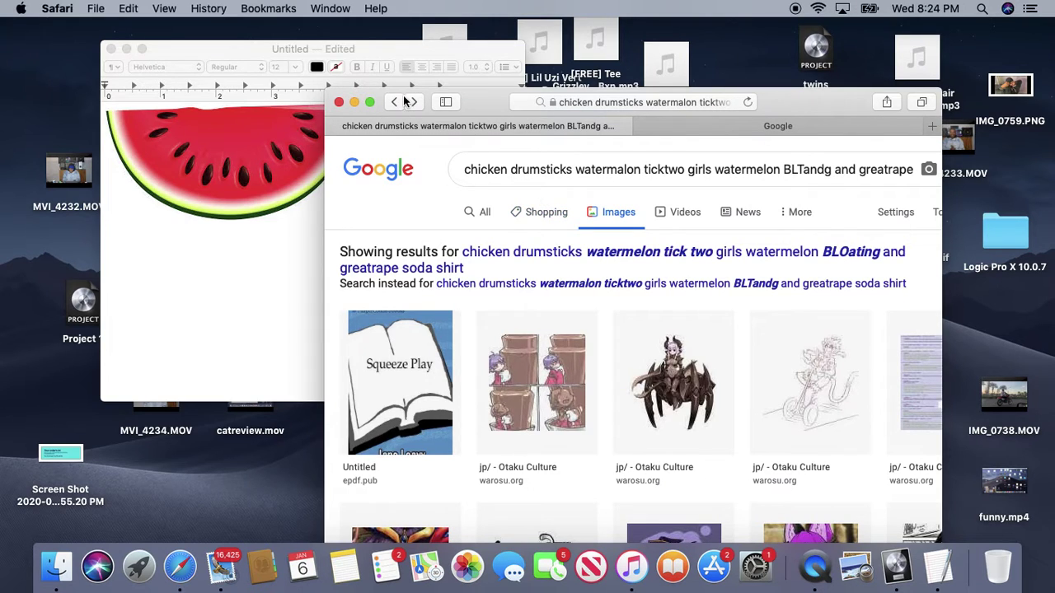
# Go back and search Google Images for 'drumsticks png' without 'chicken'
pyautogui.click(394, 103)
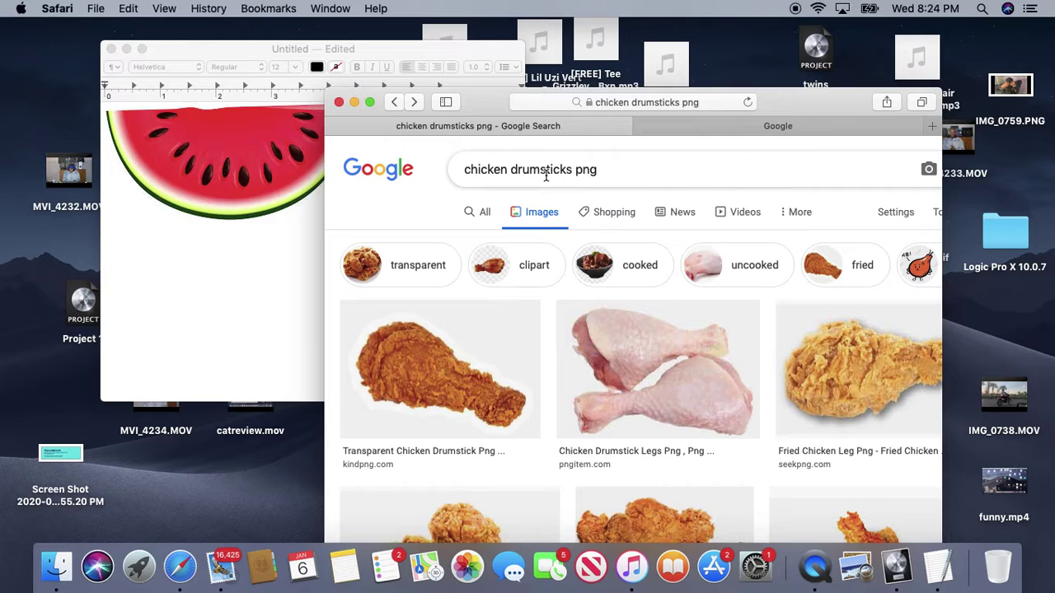
pyautogui.click(507, 168)
pyautogui.press('BackSpace')
pyautogui.press('BackSpace')
pyautogui.press('BackSpace')
pyautogui.press('BackSpace')
pyautogui.press('BackSpace')
pyautogui.press('BackSpace')
pyautogui.press('Return')
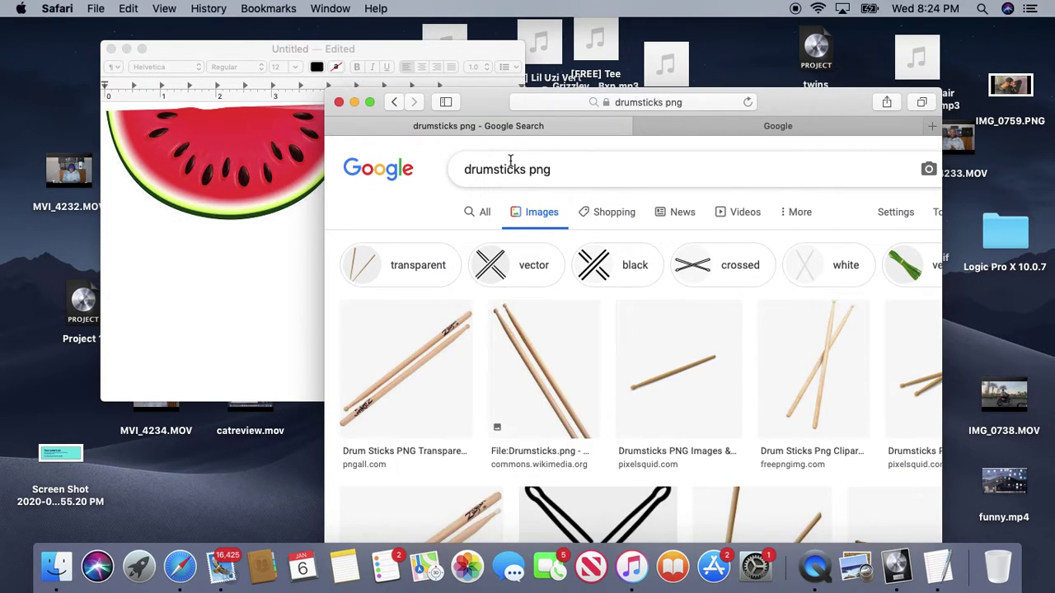
# Restore the query to 'chicken drumsticks png' via the search suggestion
pyautogui.click(465, 172)
pyautogui.write('cho')
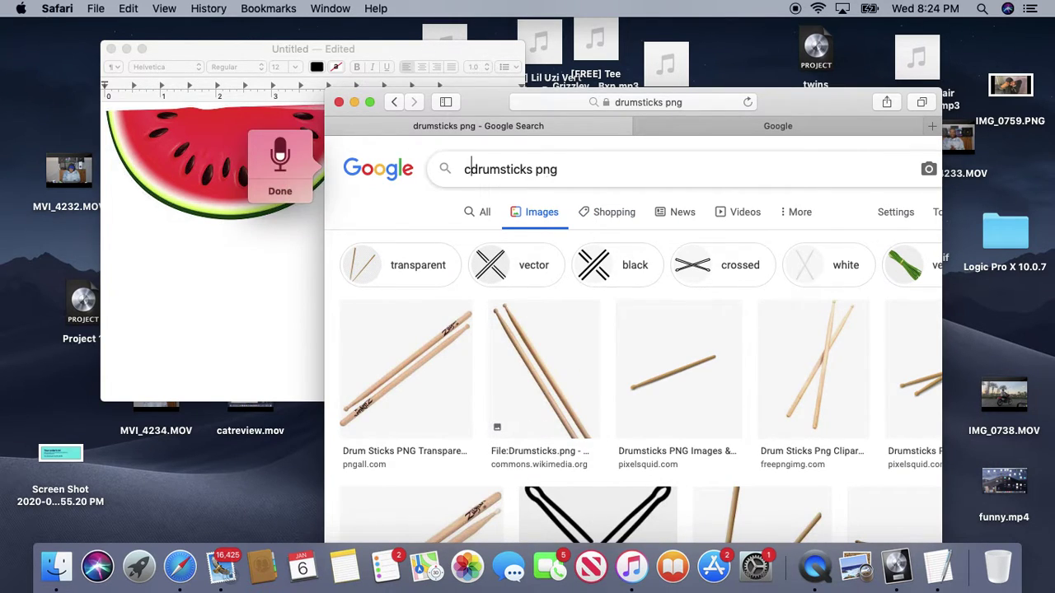
pyautogui.press('BackSpace')
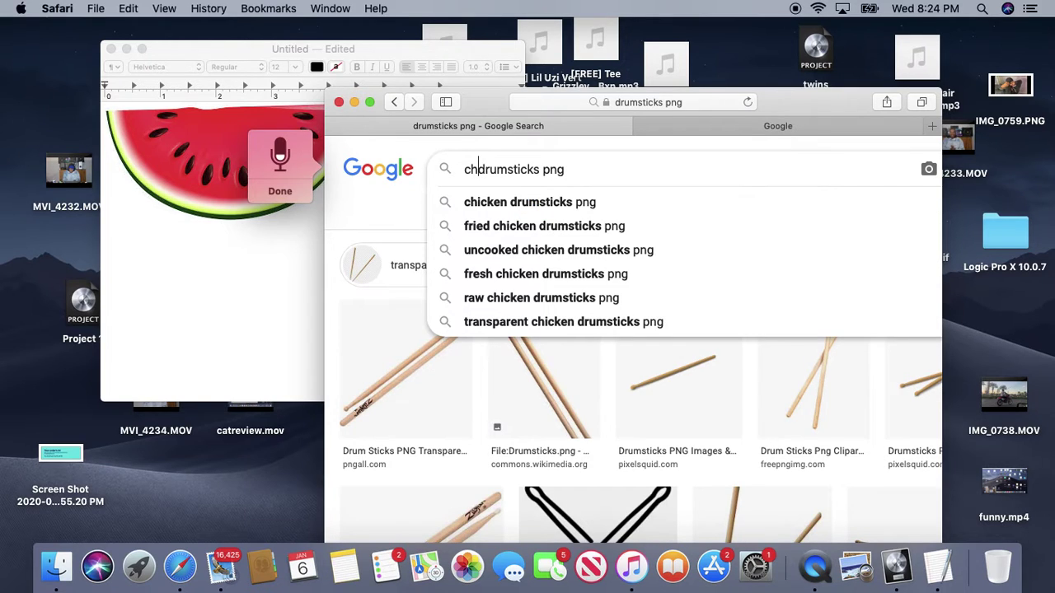
pyautogui.click(462, 202)
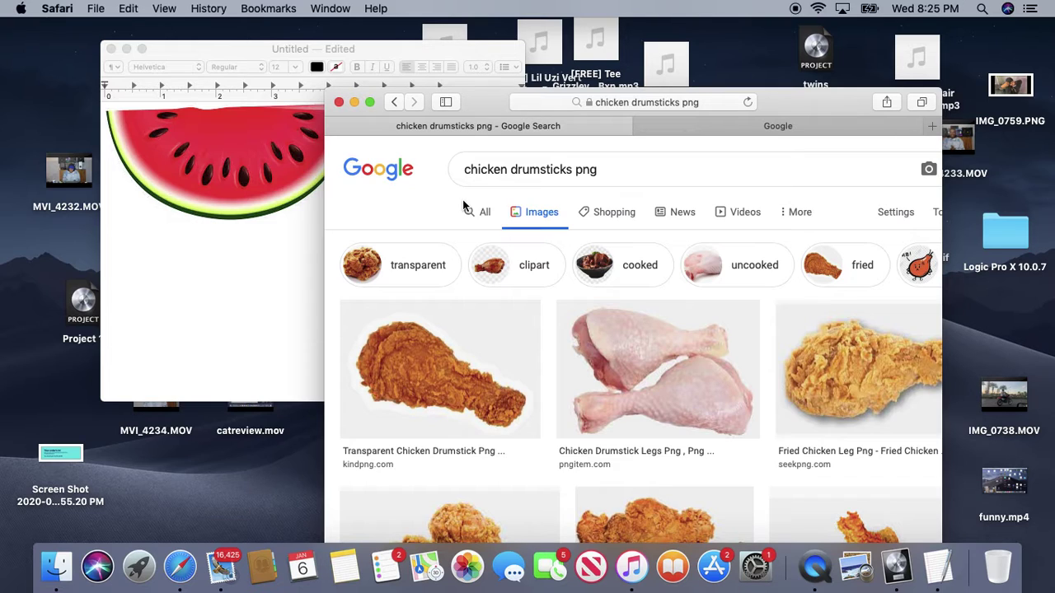
# Filter the 'chicken drumsticks png' results to transparent images and scroll to more fried drumsticks
pyautogui.click(414, 268)
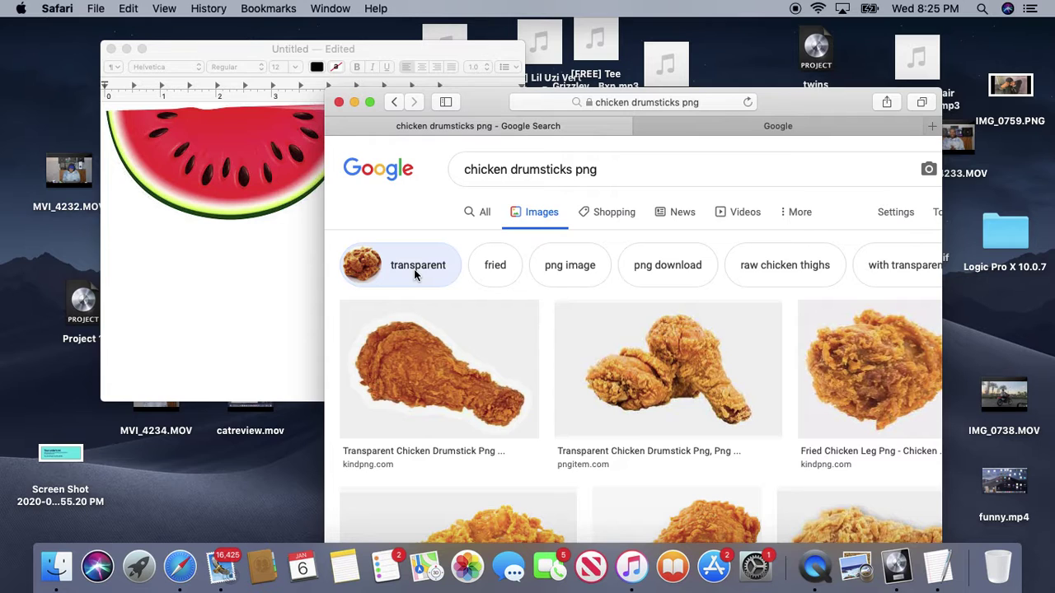
pyautogui.scroll(-5, 414, 268)
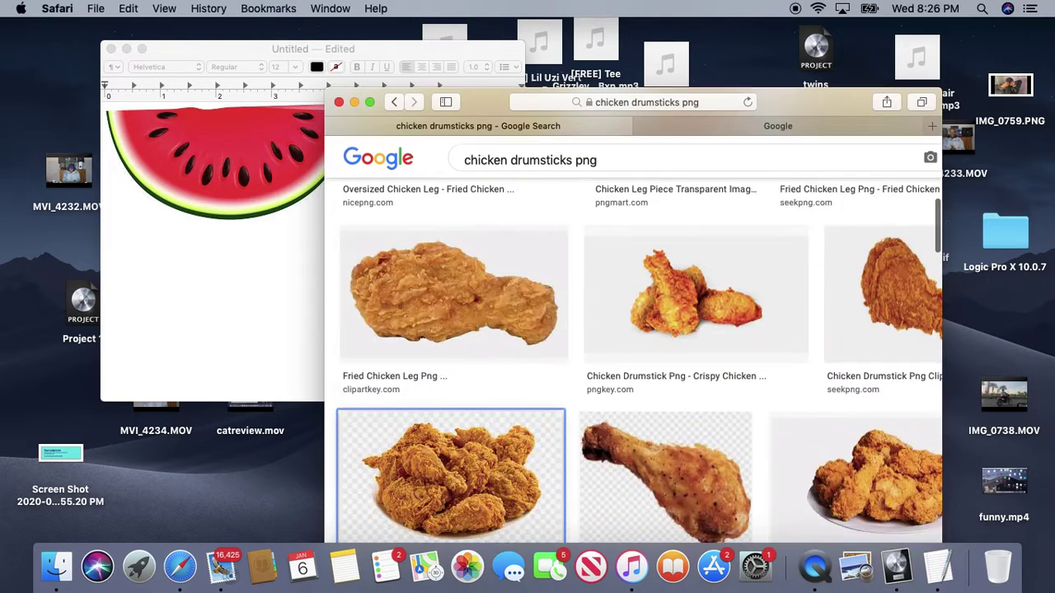
pyautogui.scroll(-5, 414, 269)
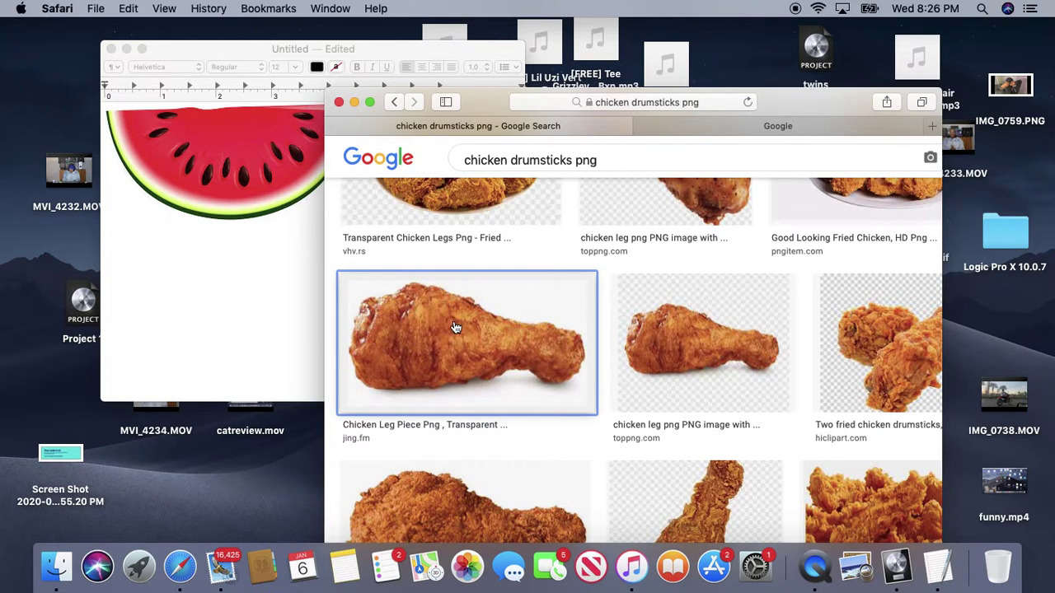
# Drag the fried drumstick photo into TextEdit below the watermelon, then reposition the Safari window
pyautogui.moveTo(454, 327); pyautogui.dragTo(255, 267)
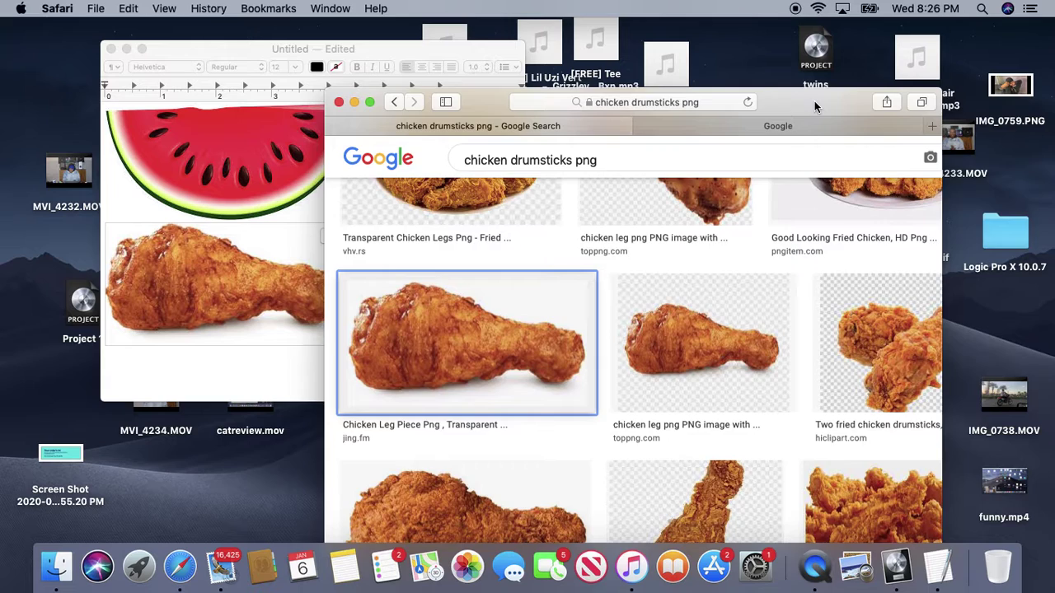
pyautogui.moveTo(814, 101); pyautogui.dragTo(920, 329)
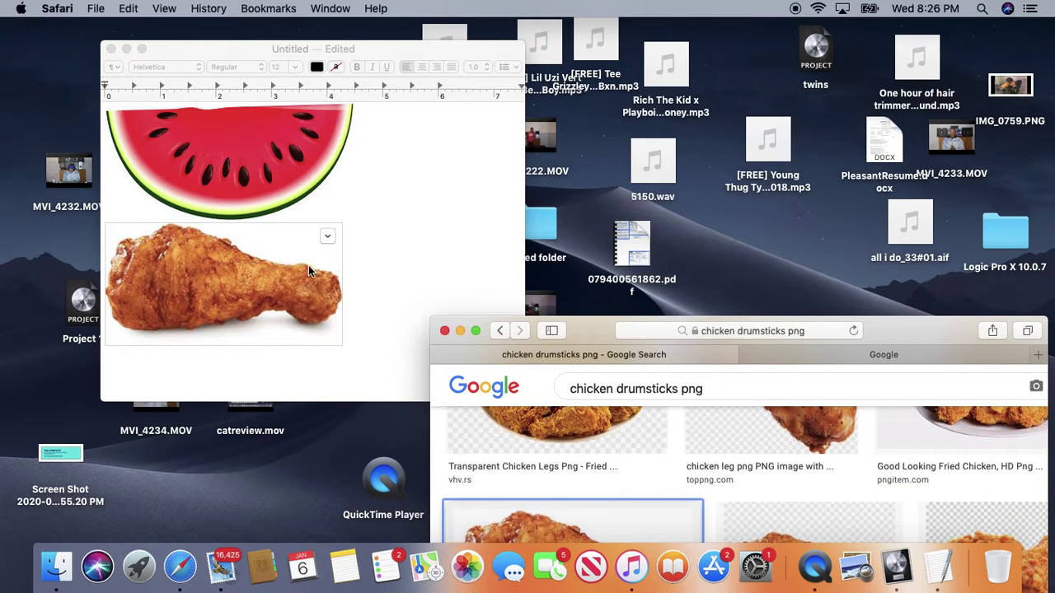
pyautogui.moveTo(309, 270); pyautogui.dragTo(354, 270)
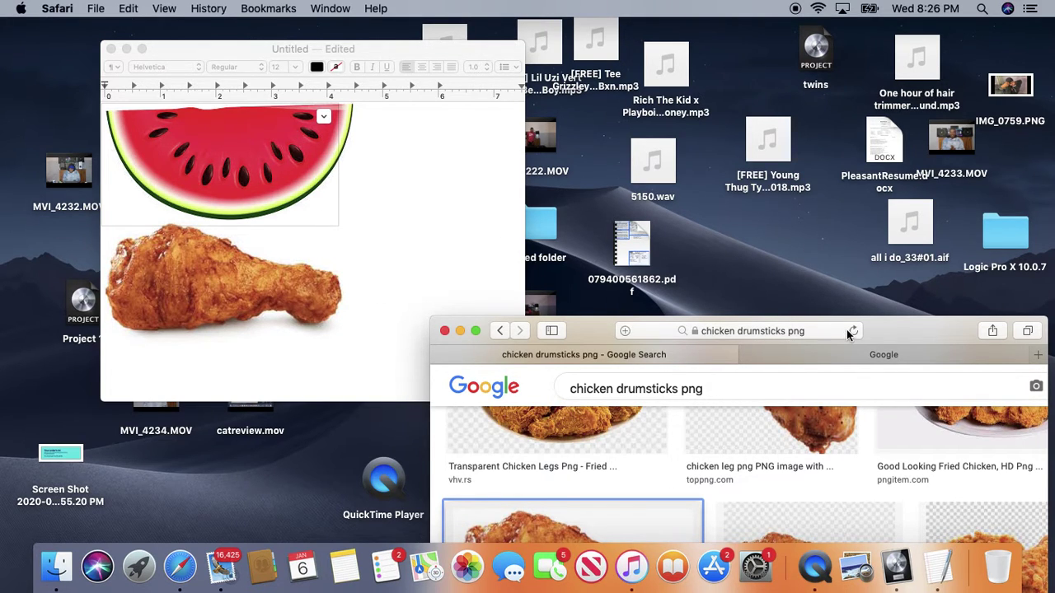
pyautogui.moveTo(903, 329); pyautogui.dragTo(903, 31)
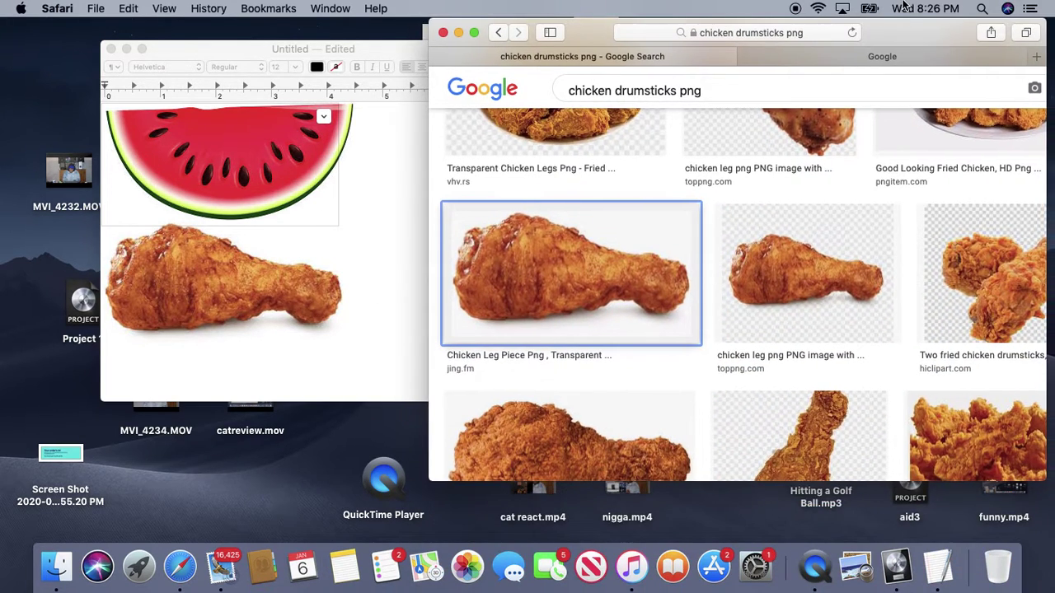
# Launch the App Store and attempt signing in with the account password
pyautogui.click(712, 567)
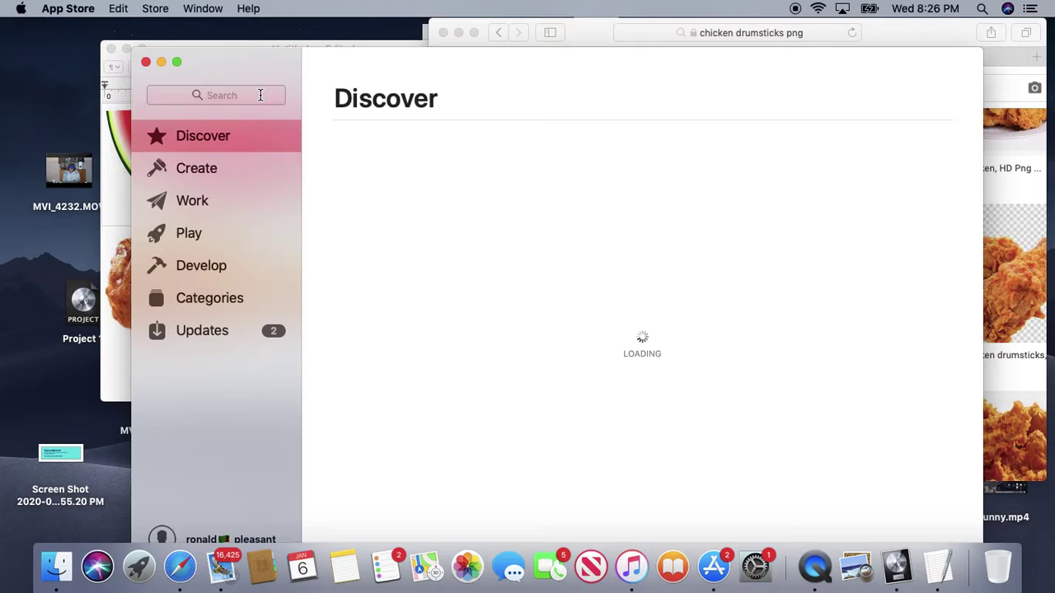
pyautogui.click(261, 95)
pyautogui.write('•••')
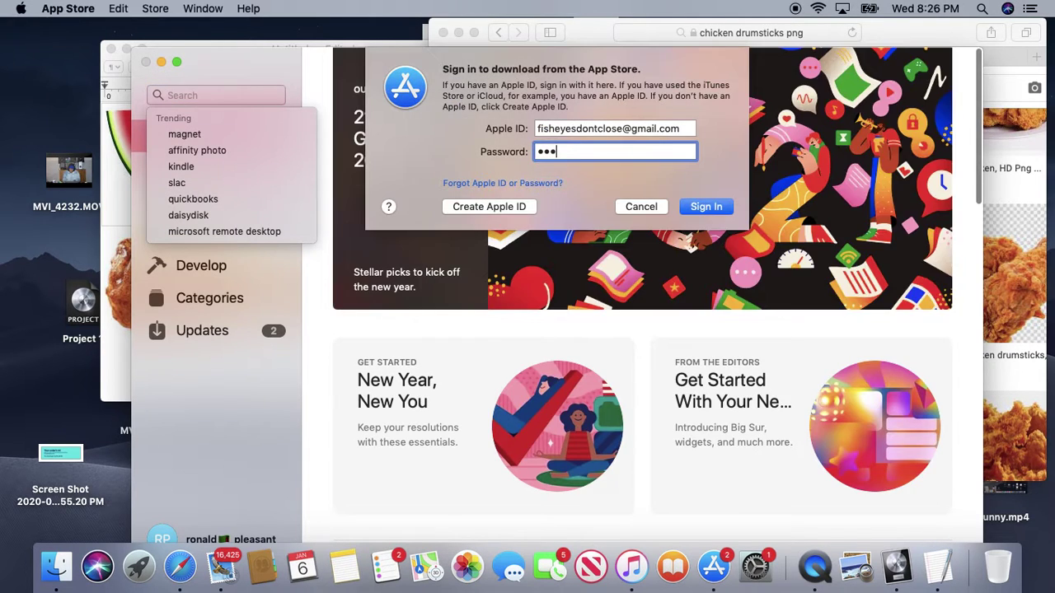
pyautogui.write('••')
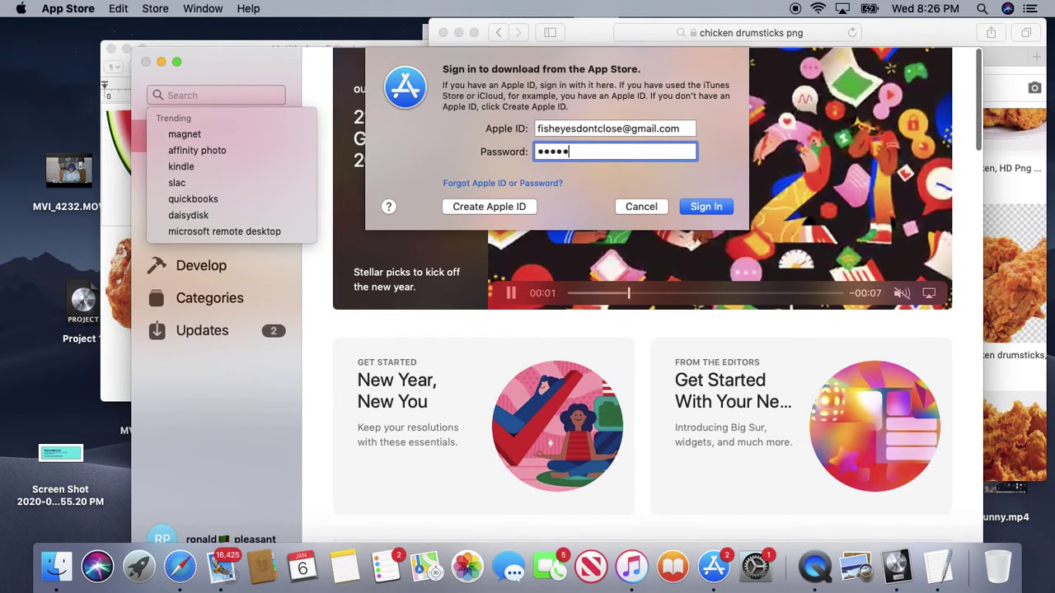
pyautogui.write('•')
pyautogui.press('BackSpace')
pyautogui.press('BackSpace')
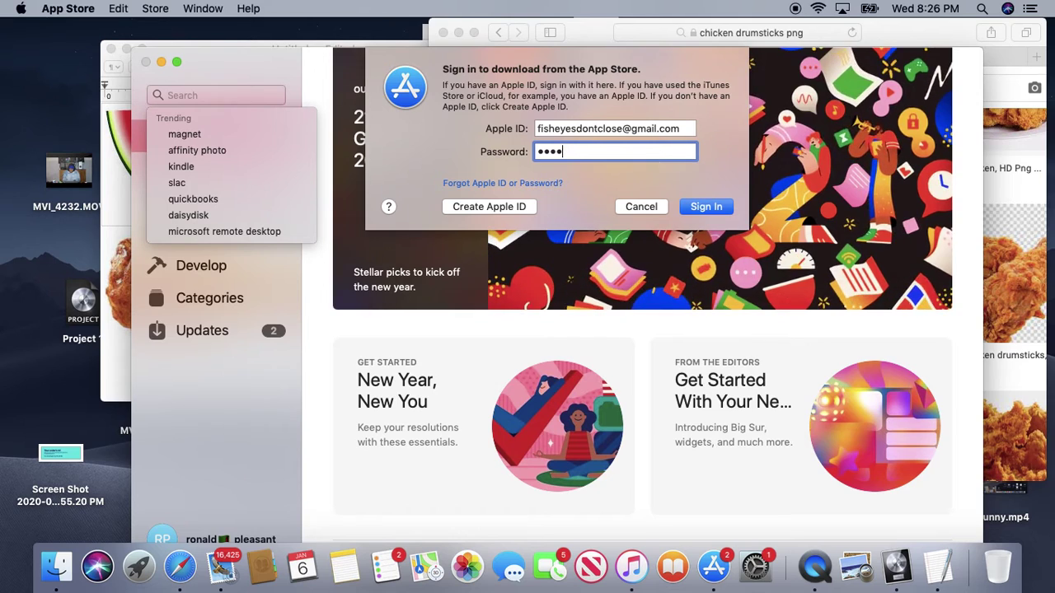
pyautogui.press('BackSpace')
pyautogui.press('BackSpace')
pyautogui.press('BackSpace')
pyautogui.press('BackSpace')
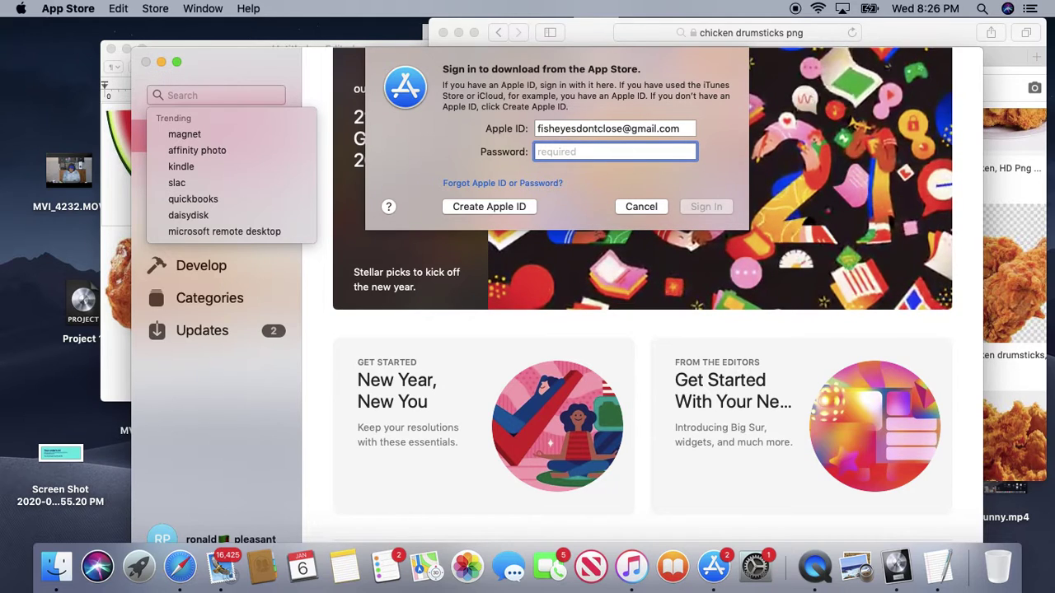
pyautogui.write('••')
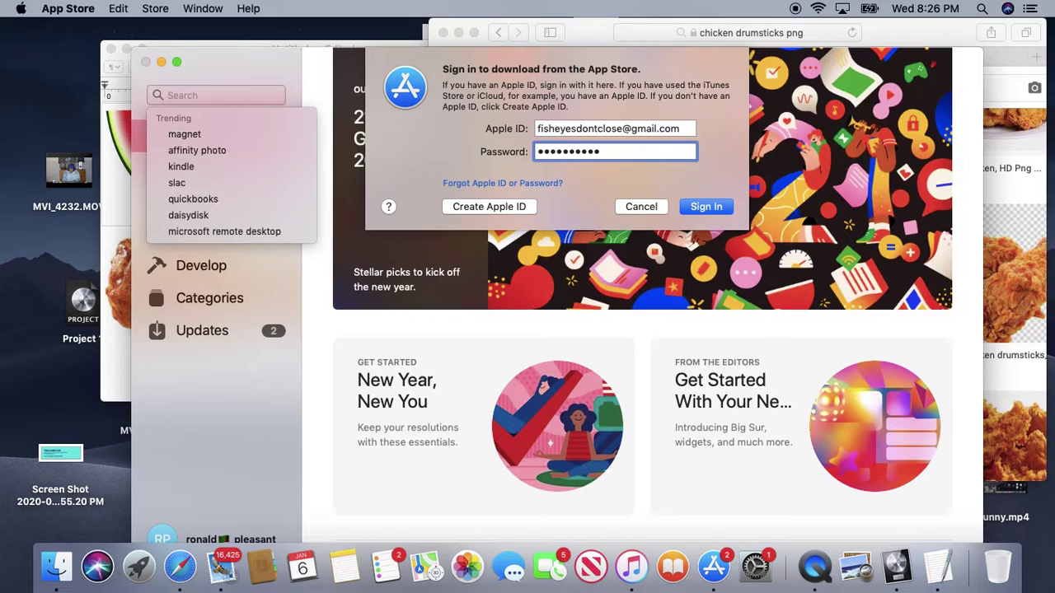
pyautogui.click(703, 207)
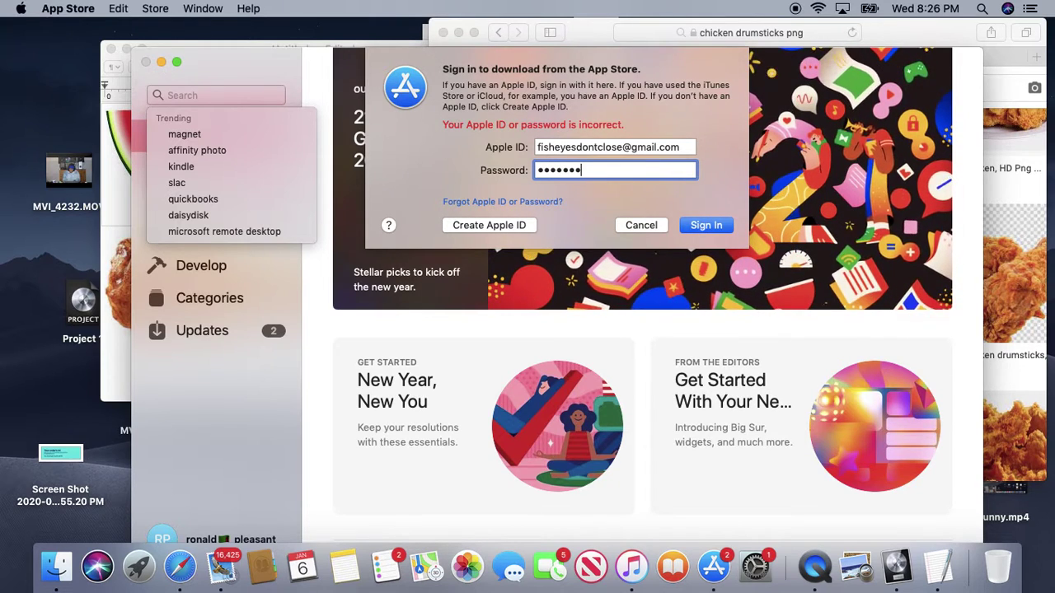
# Retype the password after the incorrect-password error and retry until the Apple ID prompt appears
pyautogui.press('Return')
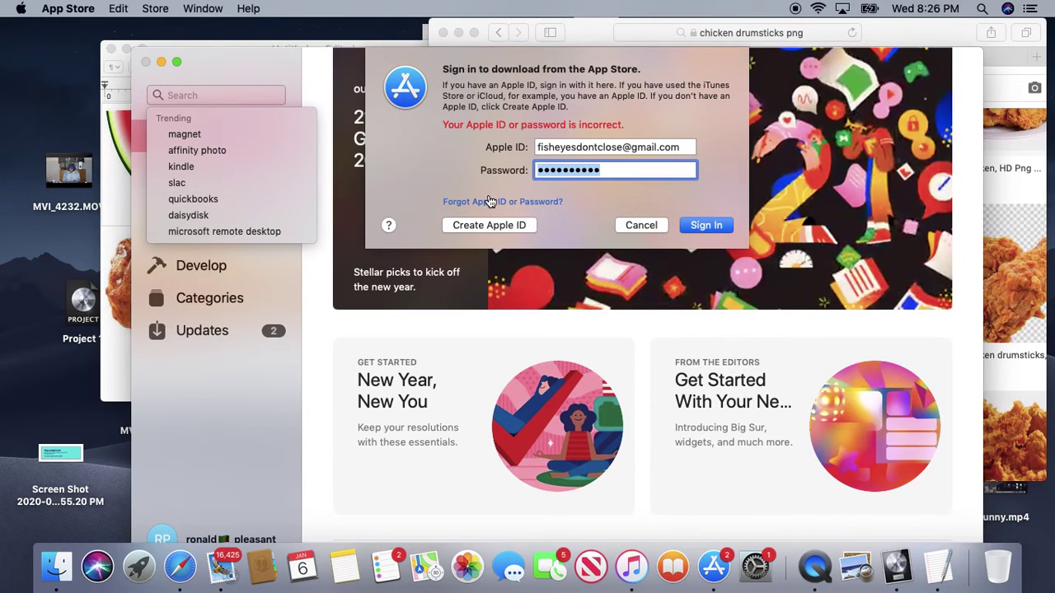
pyautogui.press('Return')
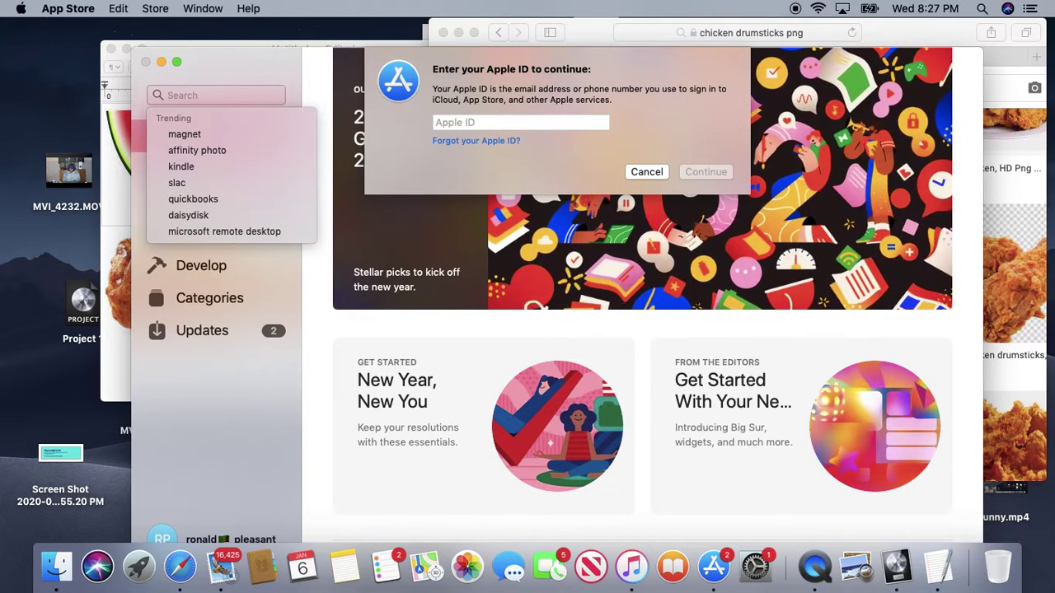
# Enter the Apple ID username, then after it's rejected clear it and type the full e-mail address
pyautogui.click(457, 121)
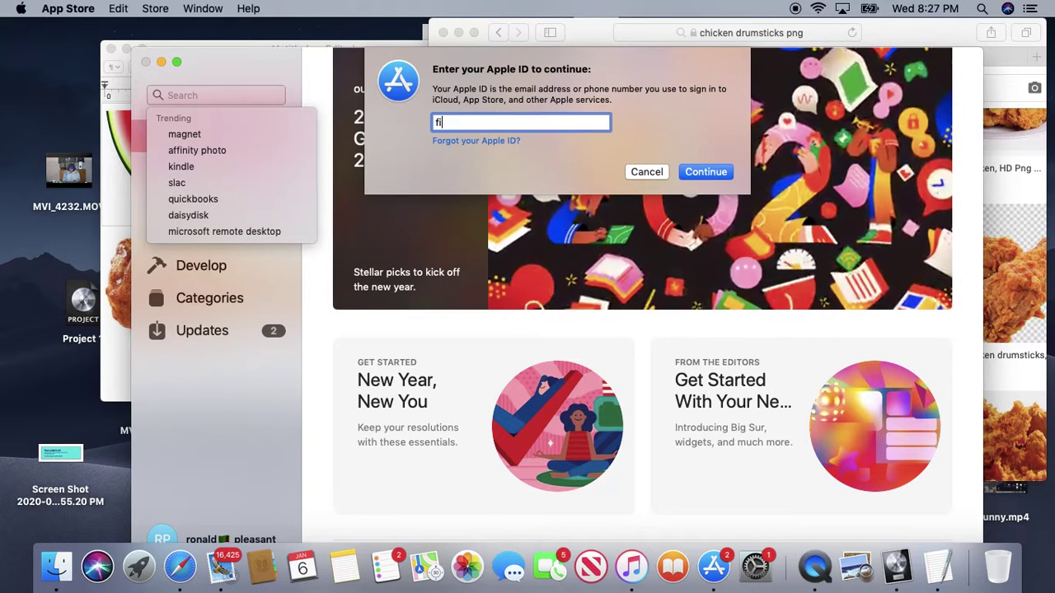
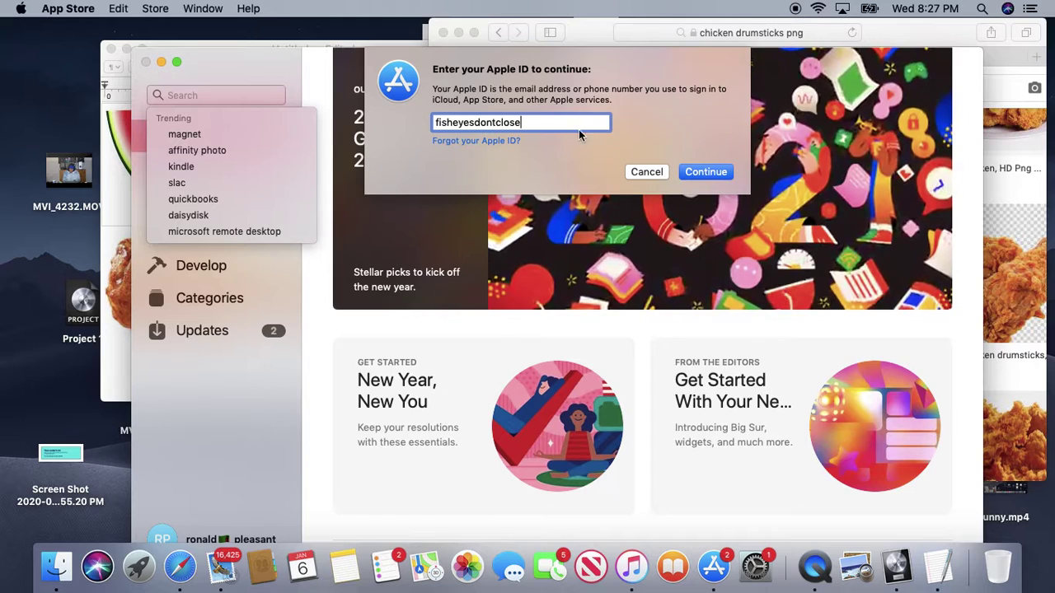
pyautogui.click(682, 172)
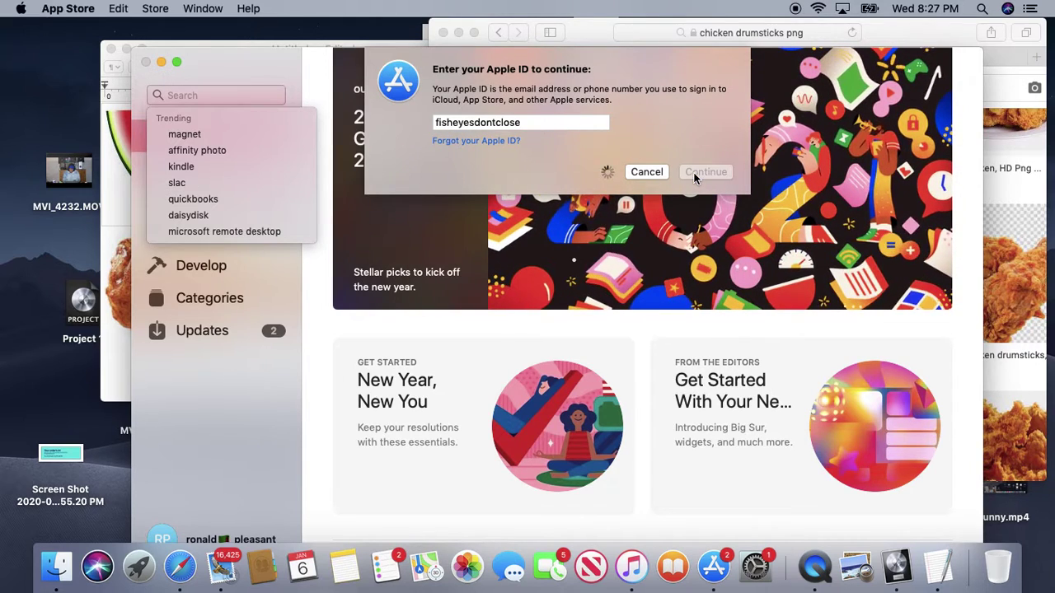
pyautogui.doubleClick(511, 122)
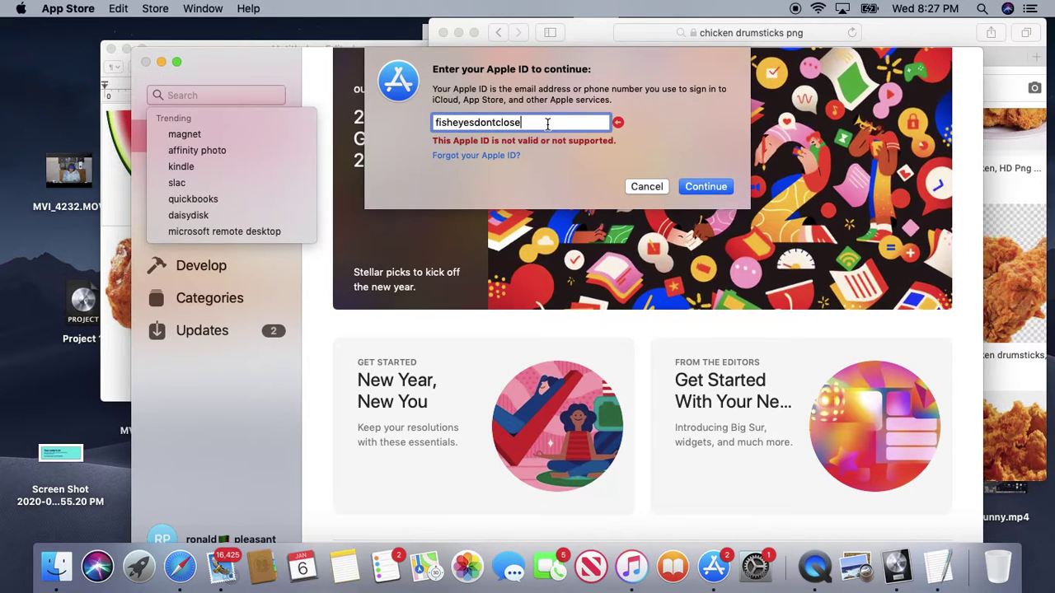
pyautogui.press('BackSpace')
pyautogui.press('BackSpace')
pyautogui.press('BackSpace')
pyautogui.press('BackSpace')
pyautogui.press('BackSpace')
pyautogui.press('BackSpace')
pyautogui.press('BackSpace')
pyautogui.press('BackSpace')
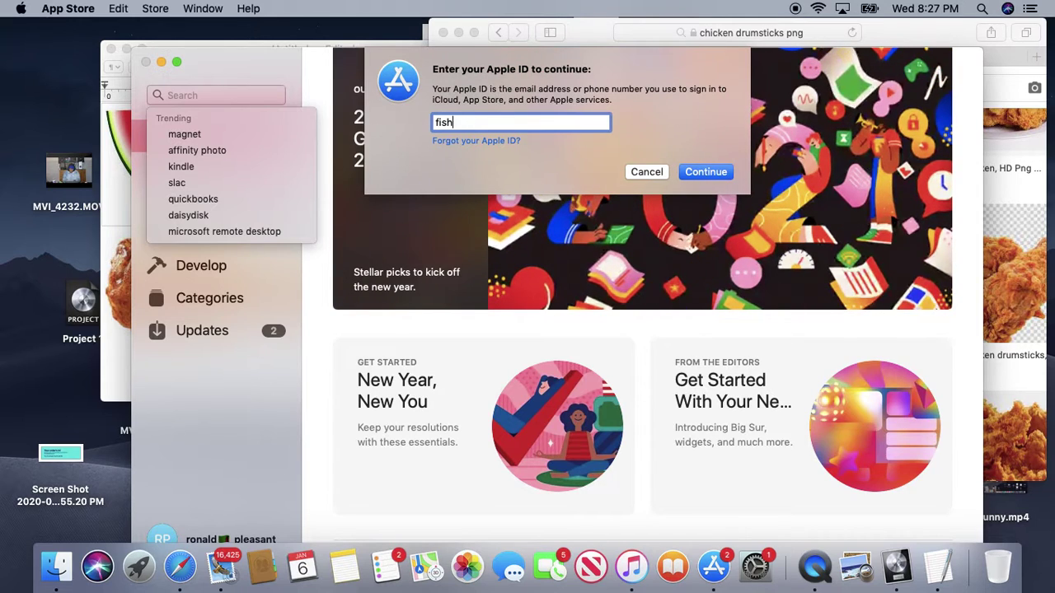
pyautogui.press('BackSpace')
pyautogui.press('BackSpace')
pyautogui.press('BackSpace')
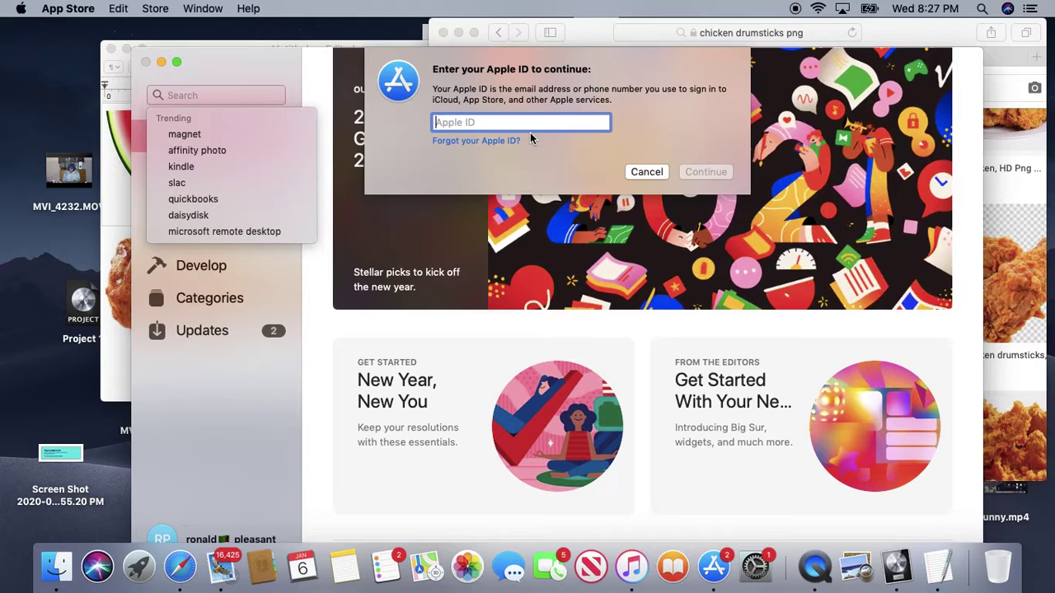
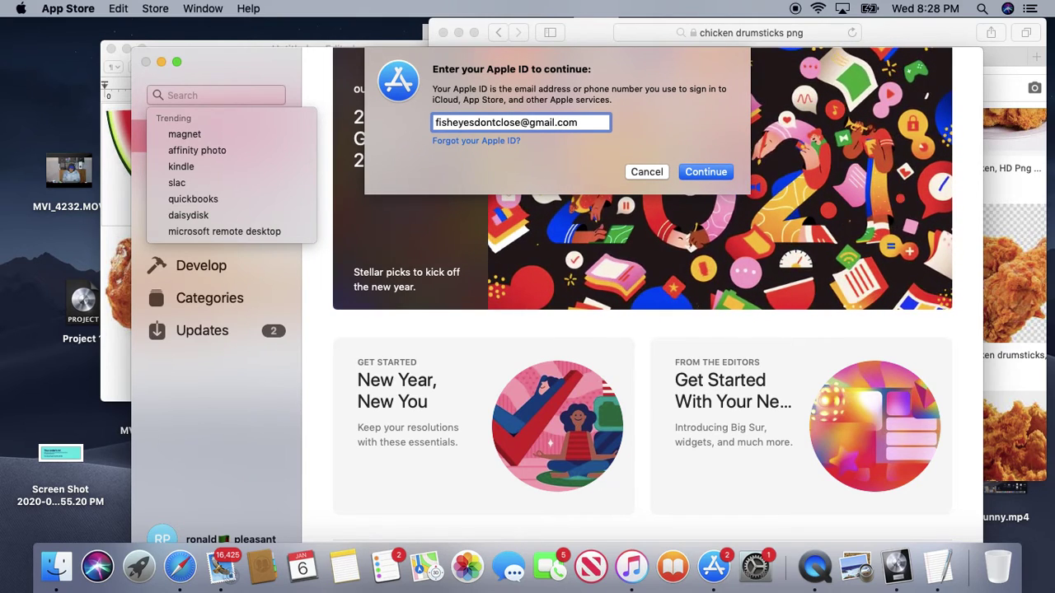
# Continue with the e-mail Apple ID and submit the trusted phone number for the password reset
pyautogui.click(709, 173)
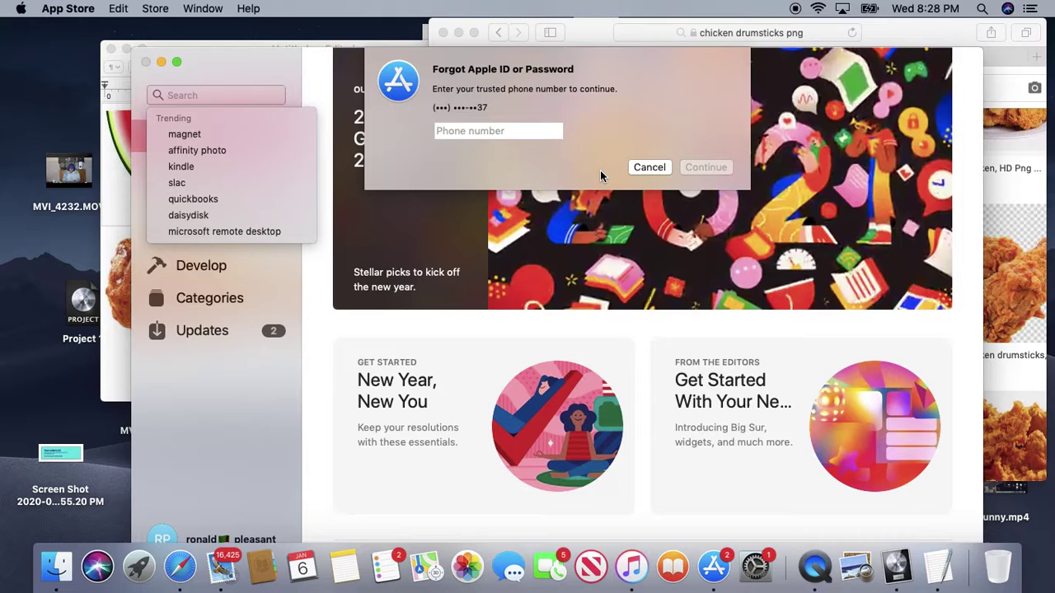
pyautogui.click(503, 131)
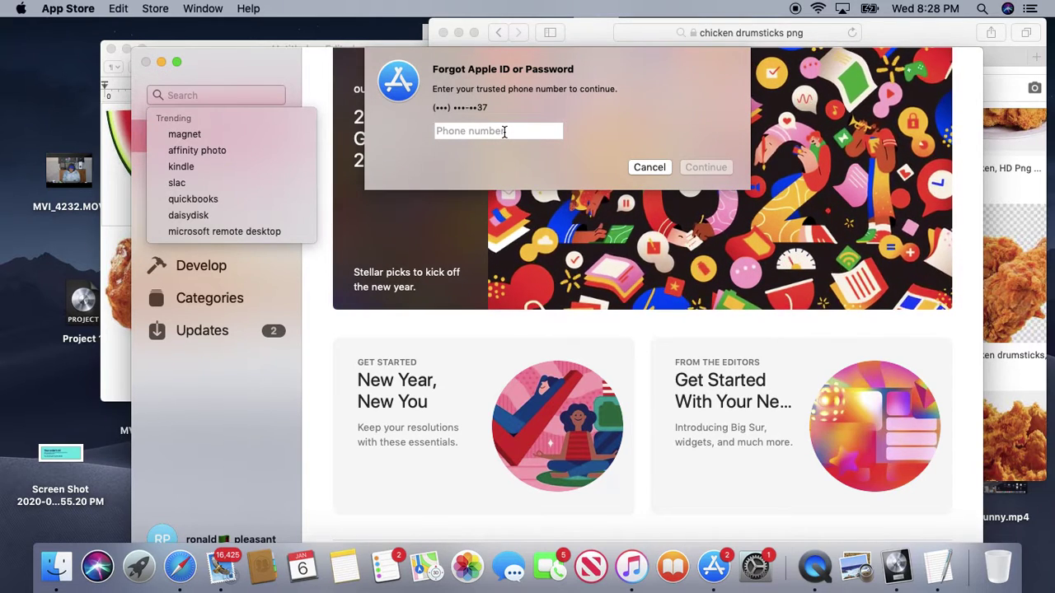
pyautogui.click(504, 131)
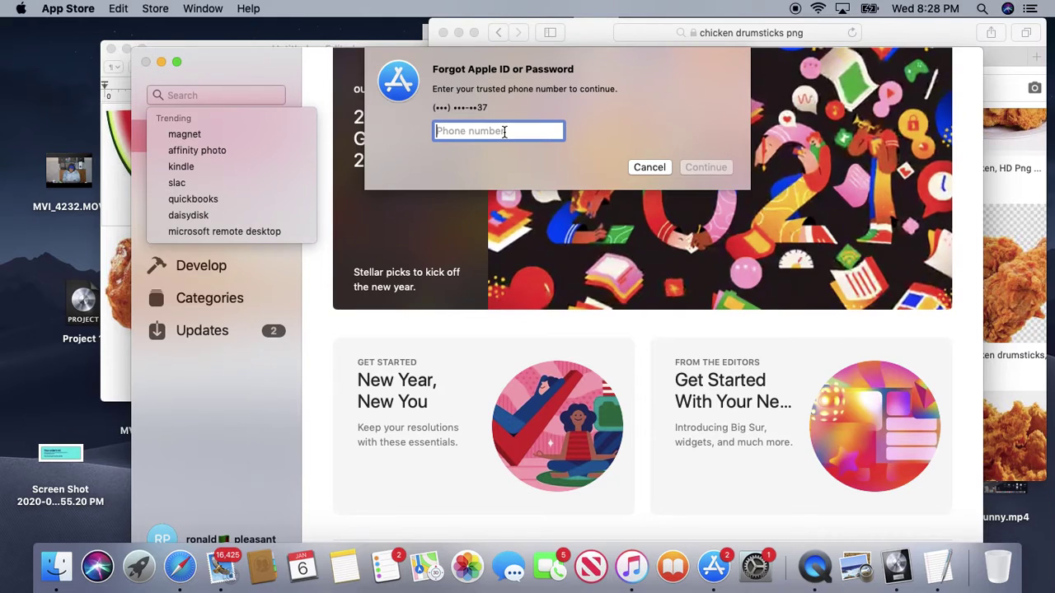
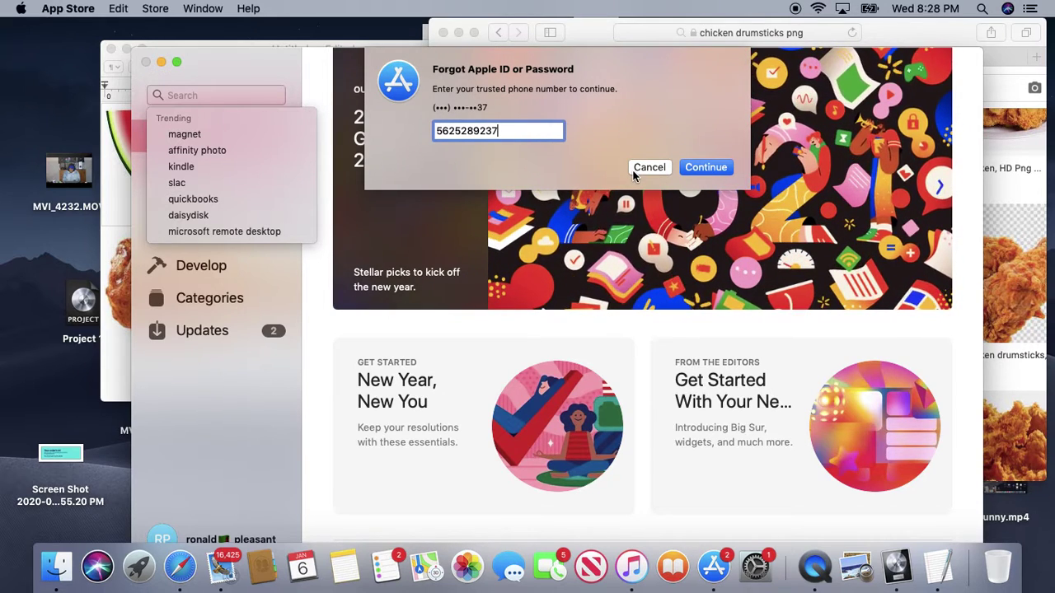
pyautogui.click(702, 169)
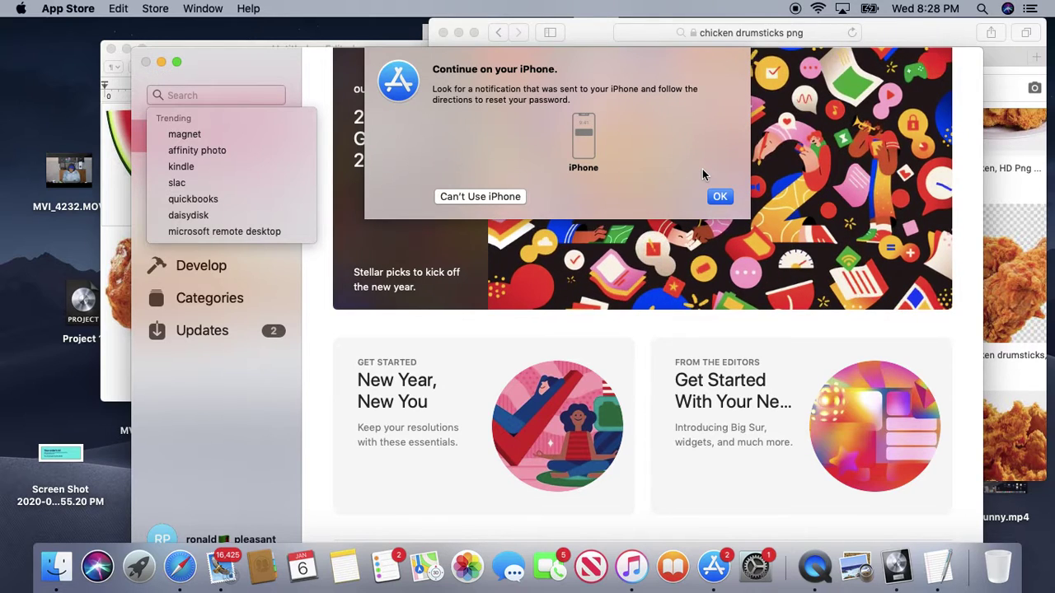
pyautogui.click(719, 196)
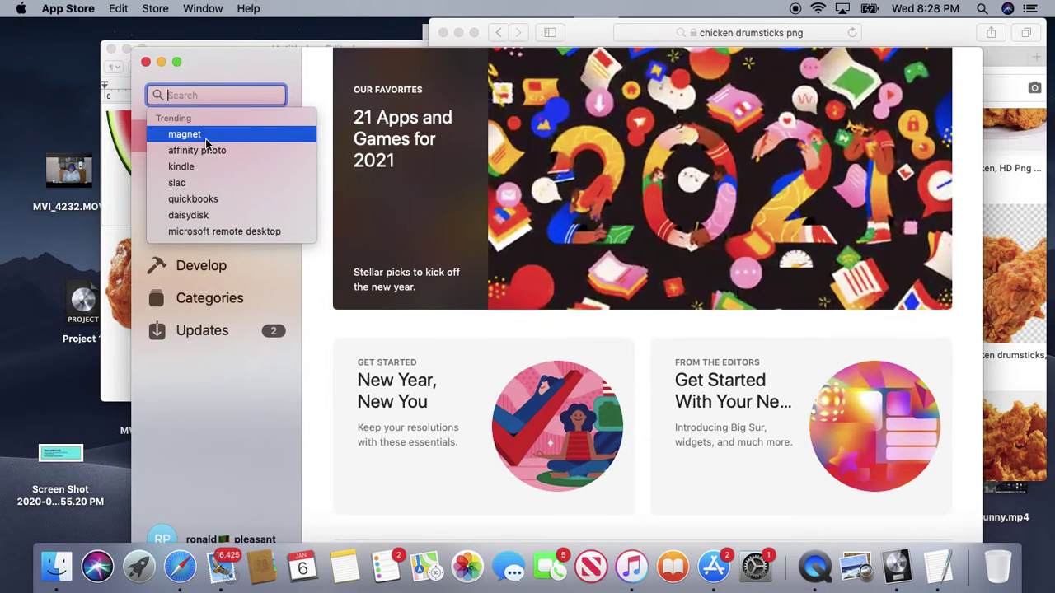
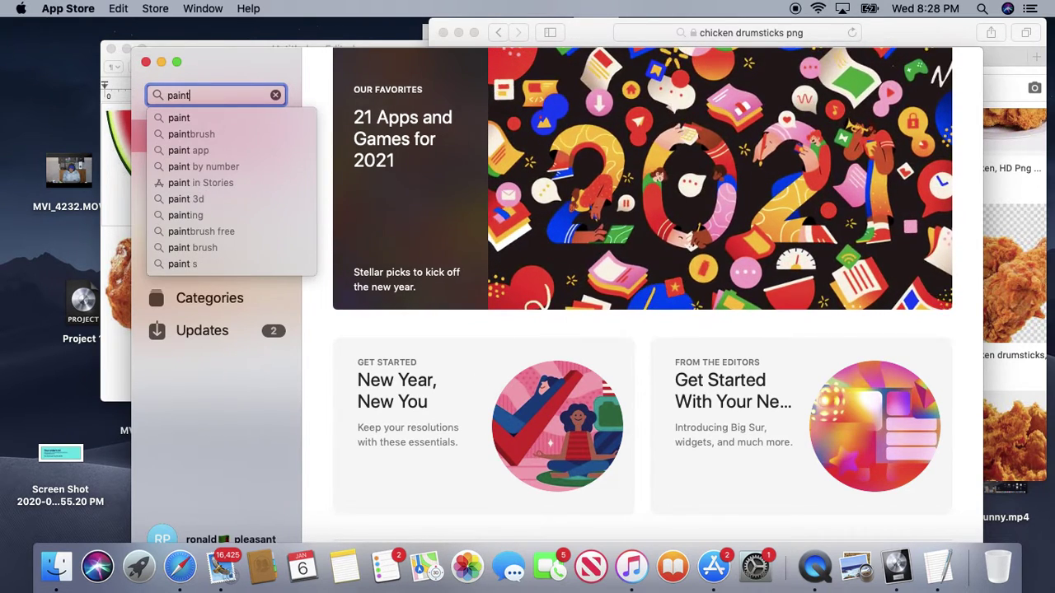
pyautogui.press('Return')
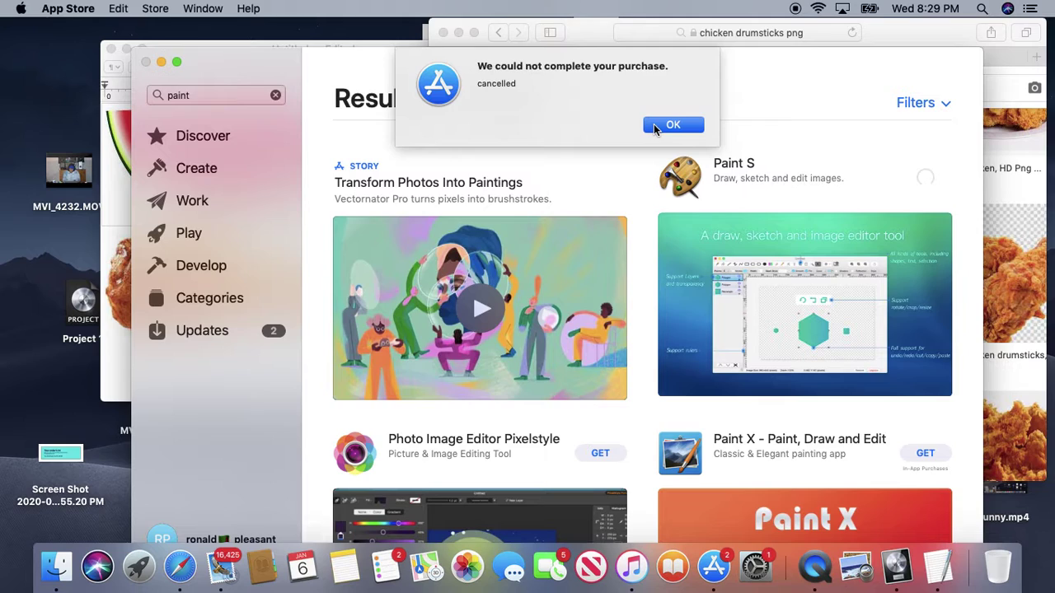
pyautogui.click(671, 132)
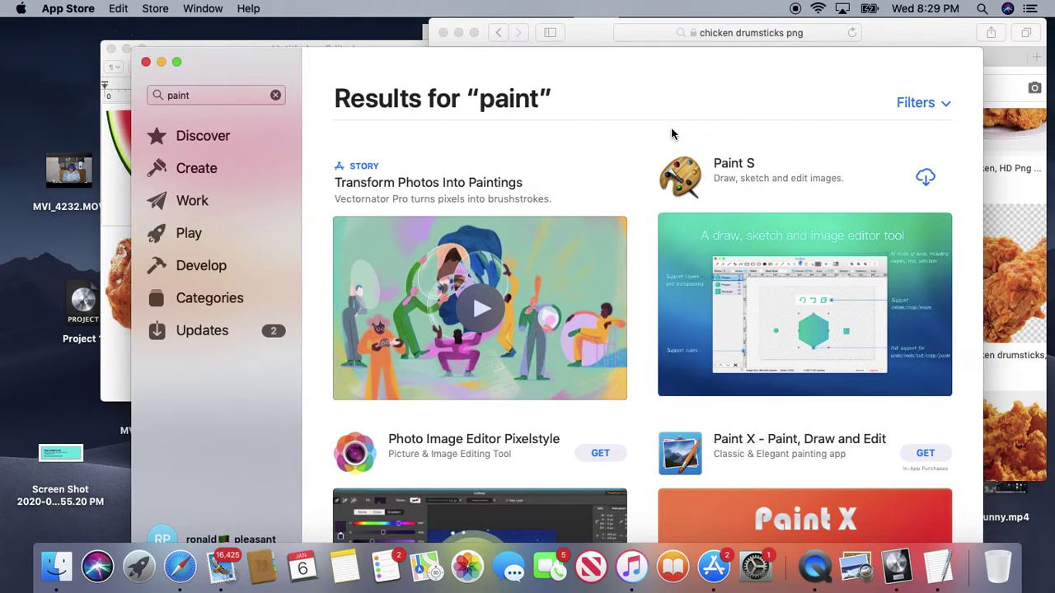
pyautogui.click(925, 178)
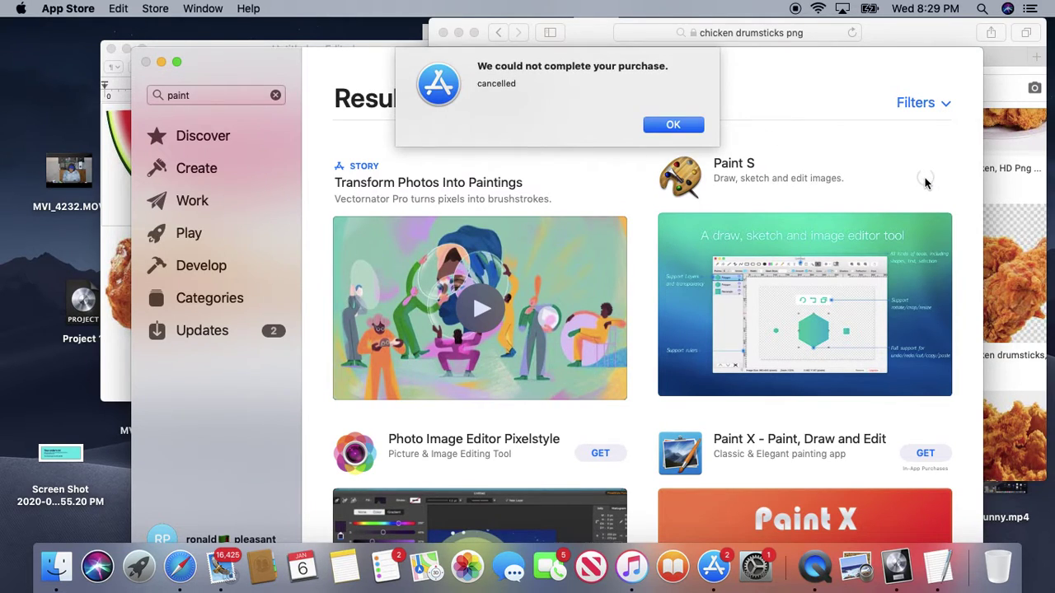
pyautogui.click(694, 124)
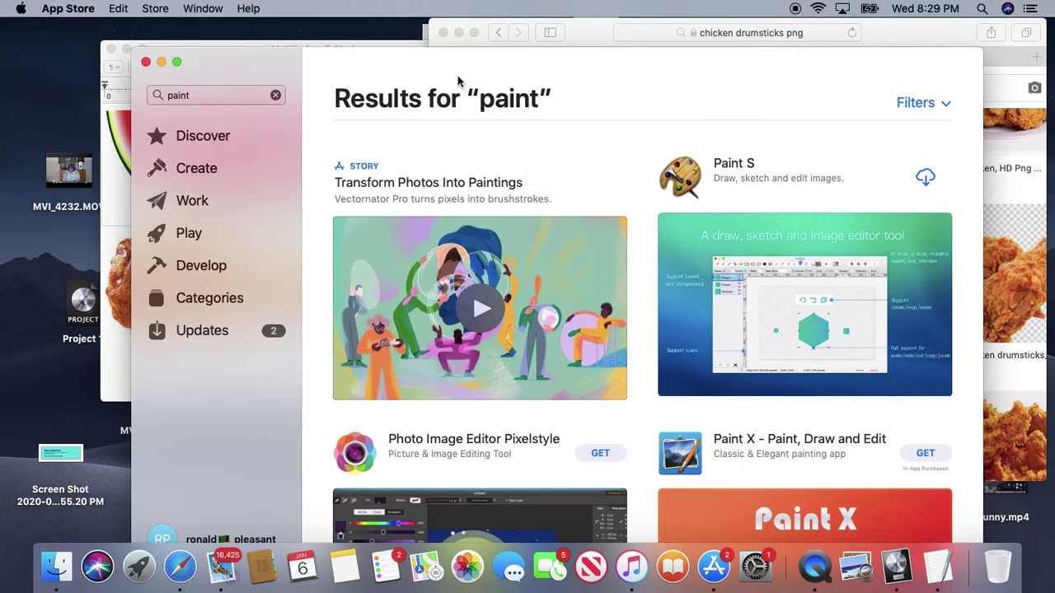
pyautogui.click(224, 163)
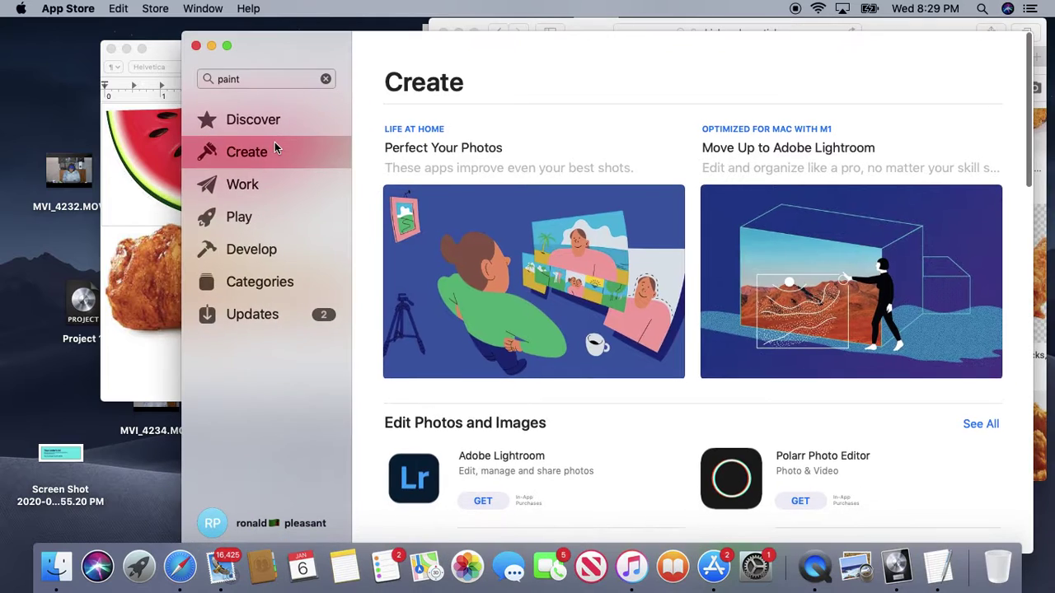
pyautogui.click(271, 129)
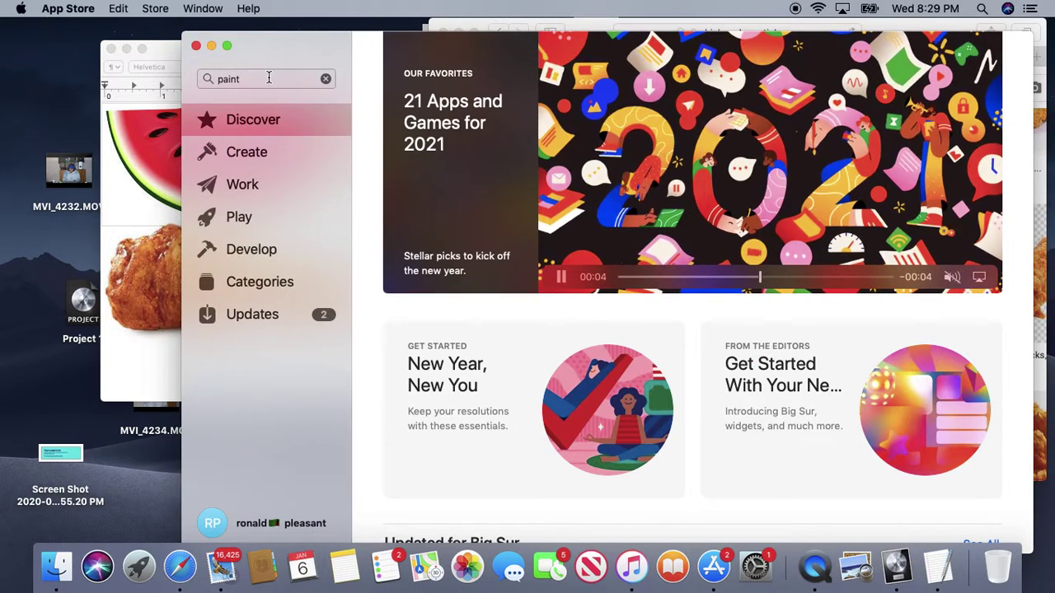
pyautogui.click(266, 78)
pyautogui.click(252, 100)
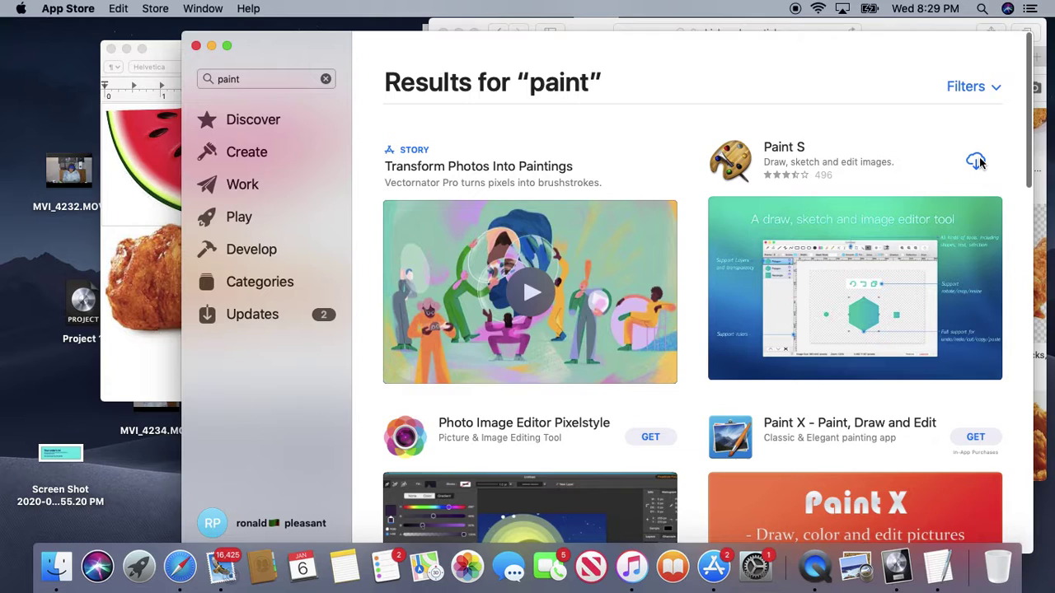
pyautogui.click(977, 161)
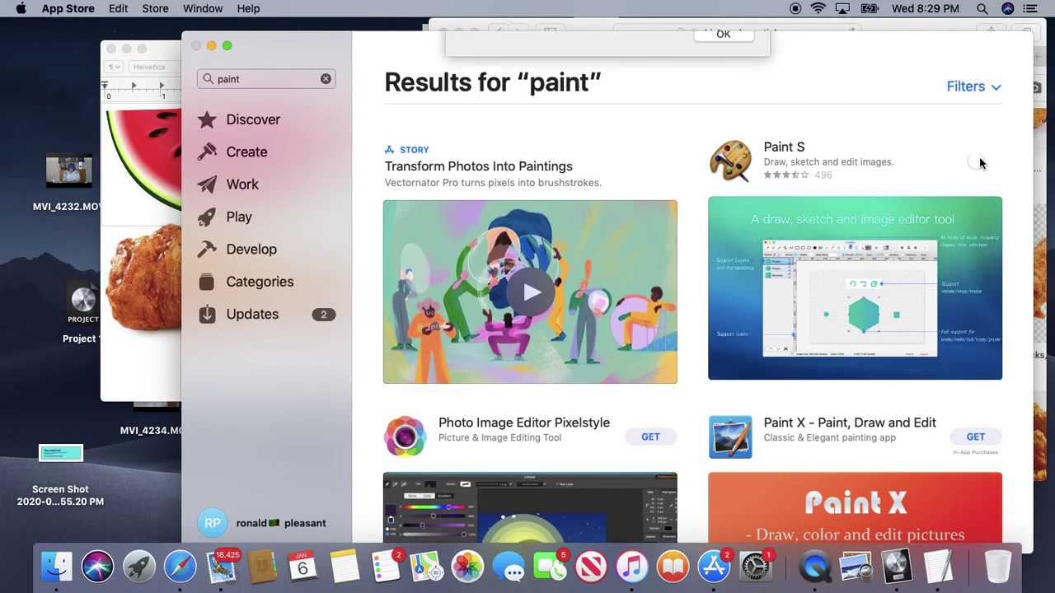
pyautogui.click(717, 107)
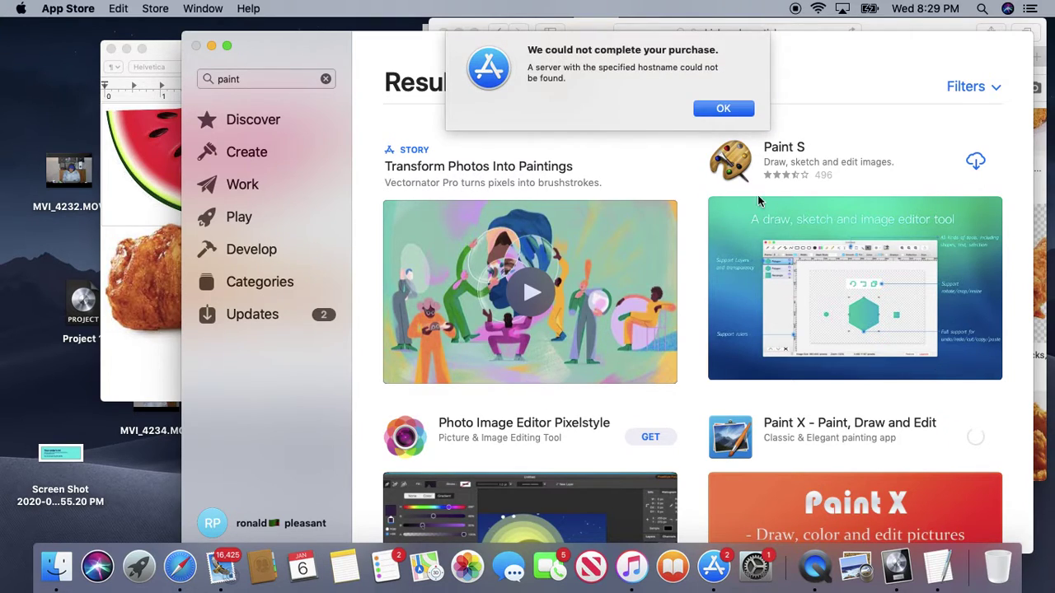
pyautogui.click(735, 110)
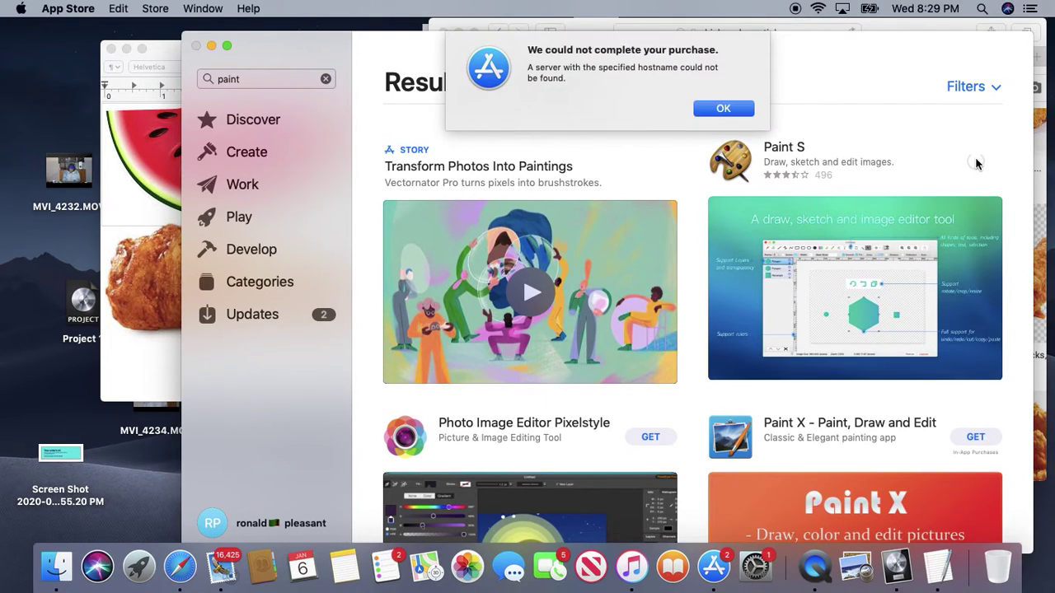
pyautogui.click(747, 108)
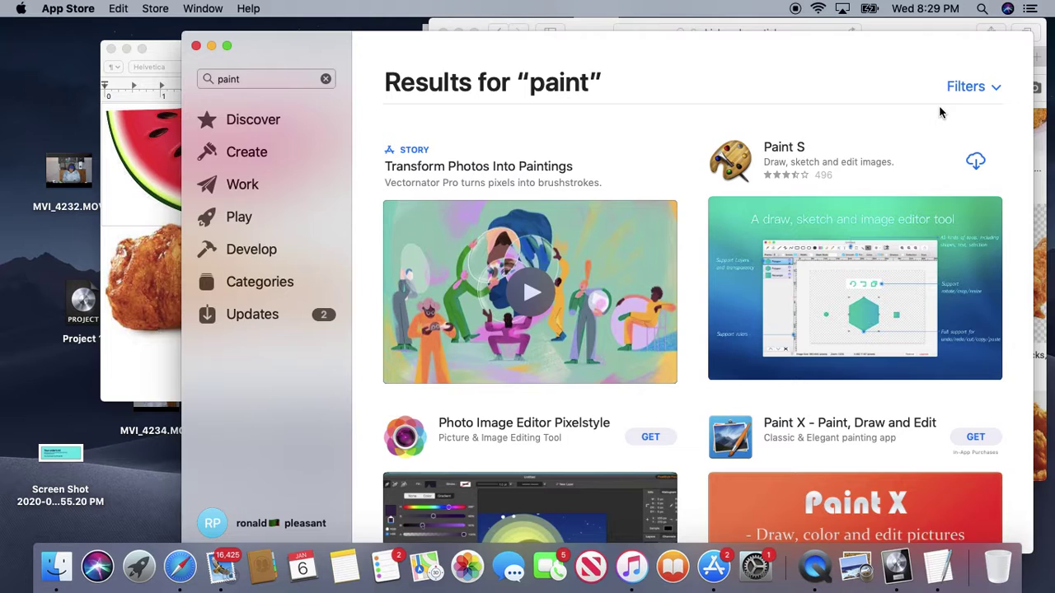
pyautogui.click(968, 162)
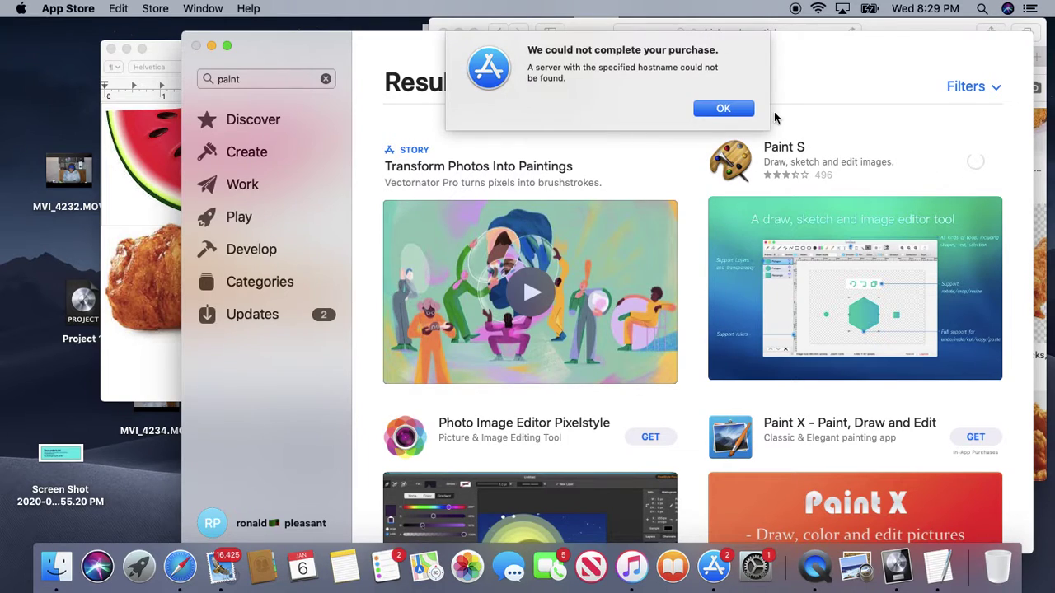
pyautogui.click(746, 111)
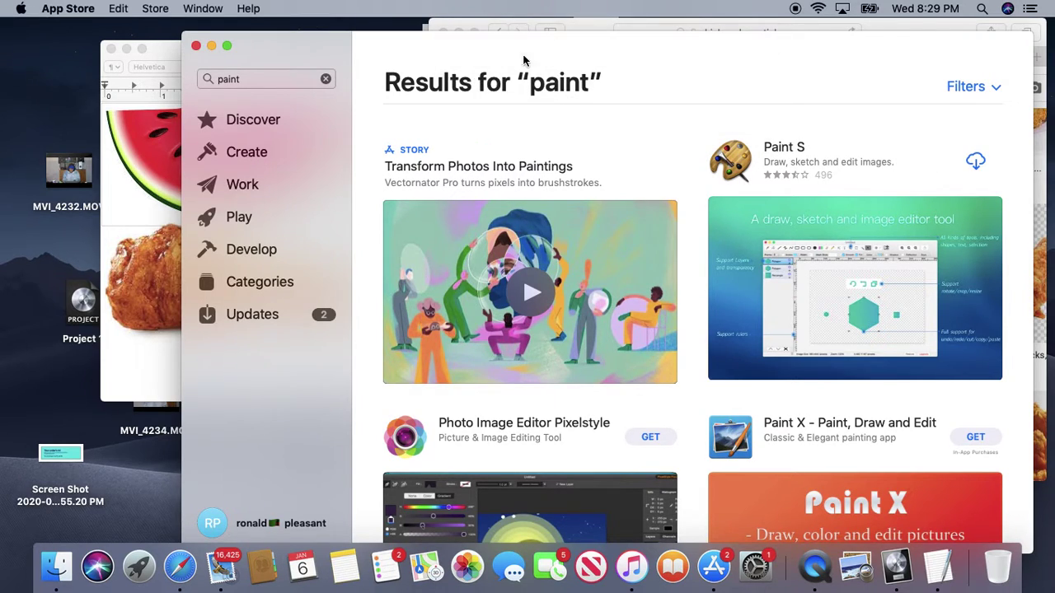
# Close the App Store window and move Safari left, closer to the TextEdit document
pyautogui.click(196, 47)
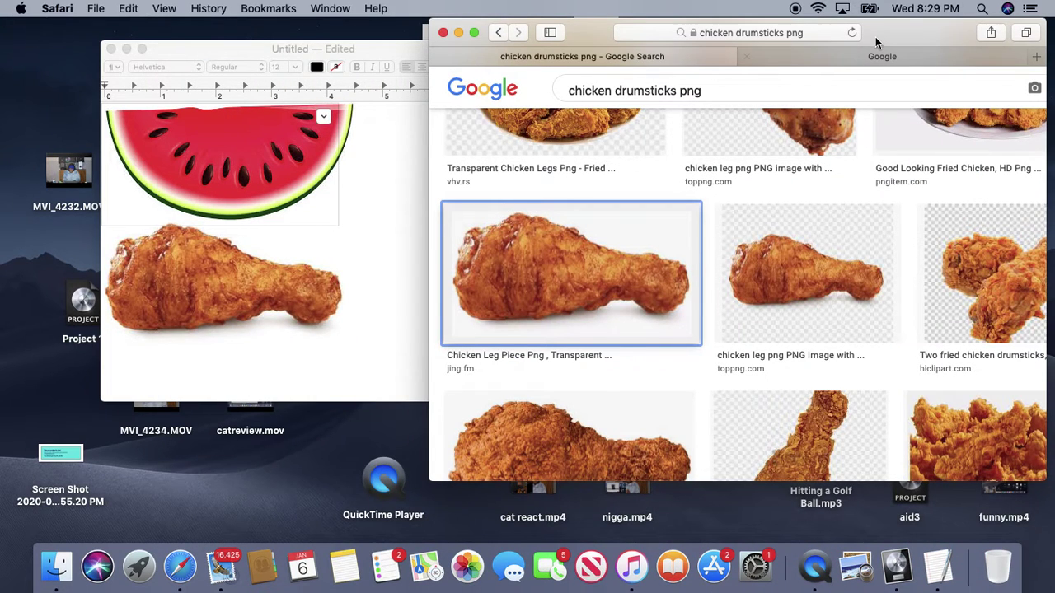
pyautogui.moveTo(878, 38); pyautogui.dragTo(790, 38)
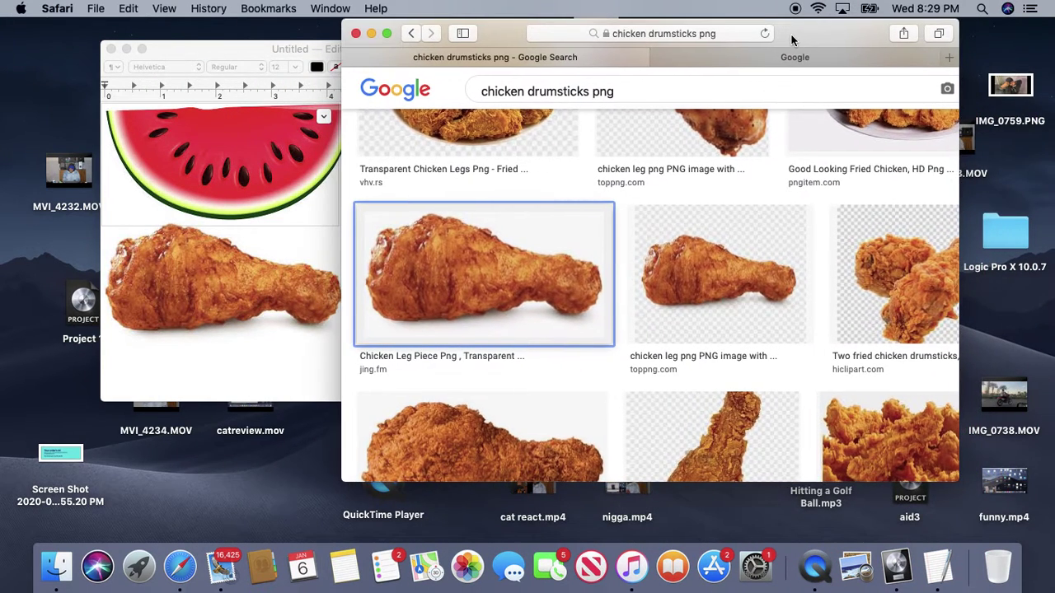
pyautogui.moveTo(926, 253); pyautogui.dragTo(795, 262)
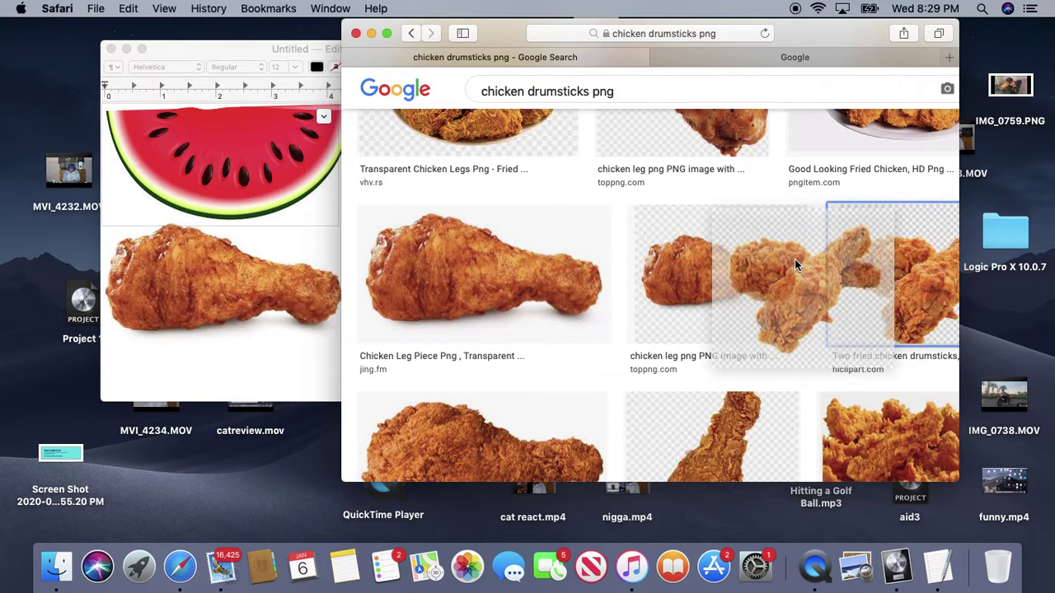
# Scroll through the chicken drumsticks png results and try dragging the drumstick emoji image
pyautogui.scroll(-5, 795, 263)
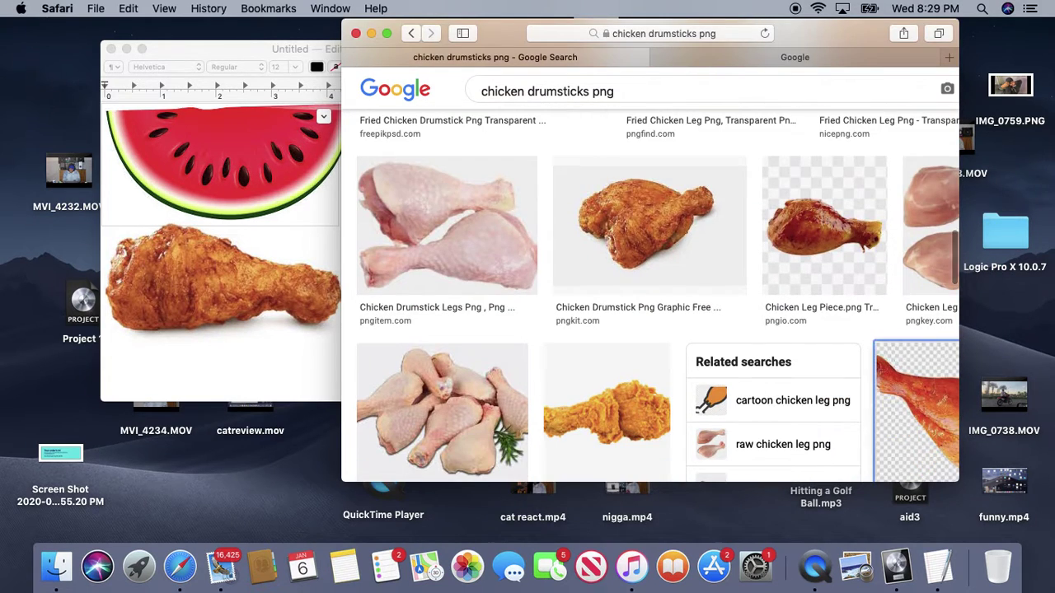
pyautogui.scroll(-5, 651, 297)
pyautogui.scroll(-5, 651, 296)
pyautogui.scroll(-5, 651, 297)
pyautogui.scroll(-5, 651, 297)
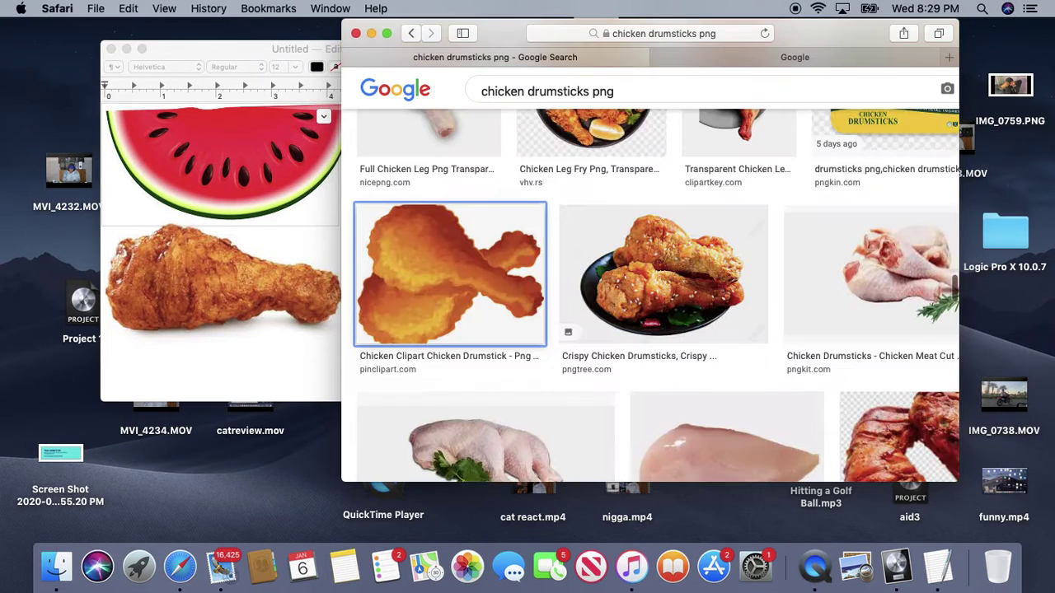
pyautogui.scroll(-5, 651, 296)
pyautogui.scroll(-5, 651, 296)
pyautogui.scroll(-5, 651, 297)
pyautogui.scroll(-5, 651, 296)
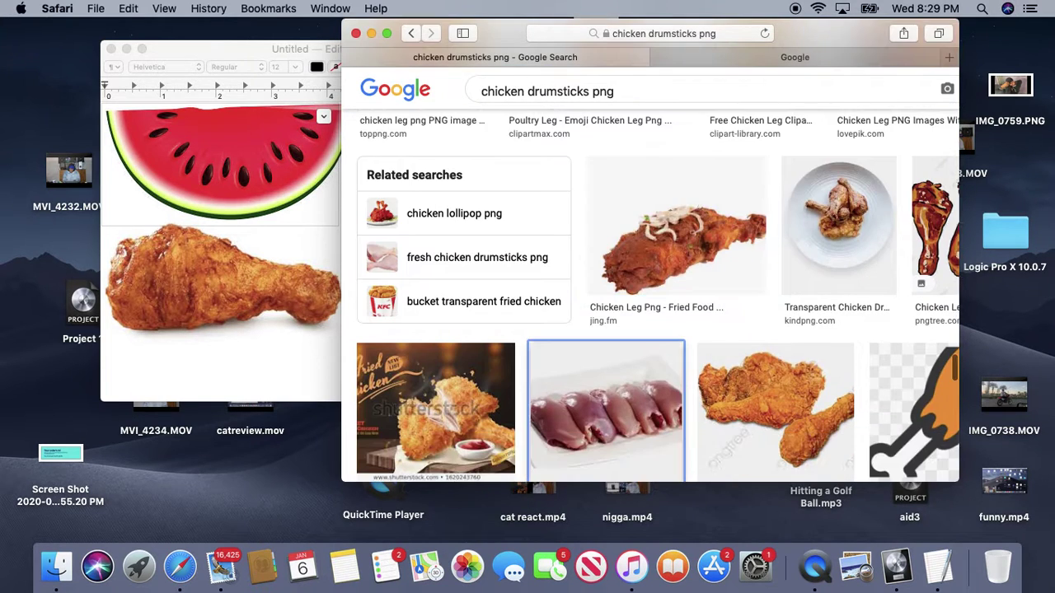
pyautogui.scroll(2, 665, 446)
pyautogui.scroll(-5, 665, 445)
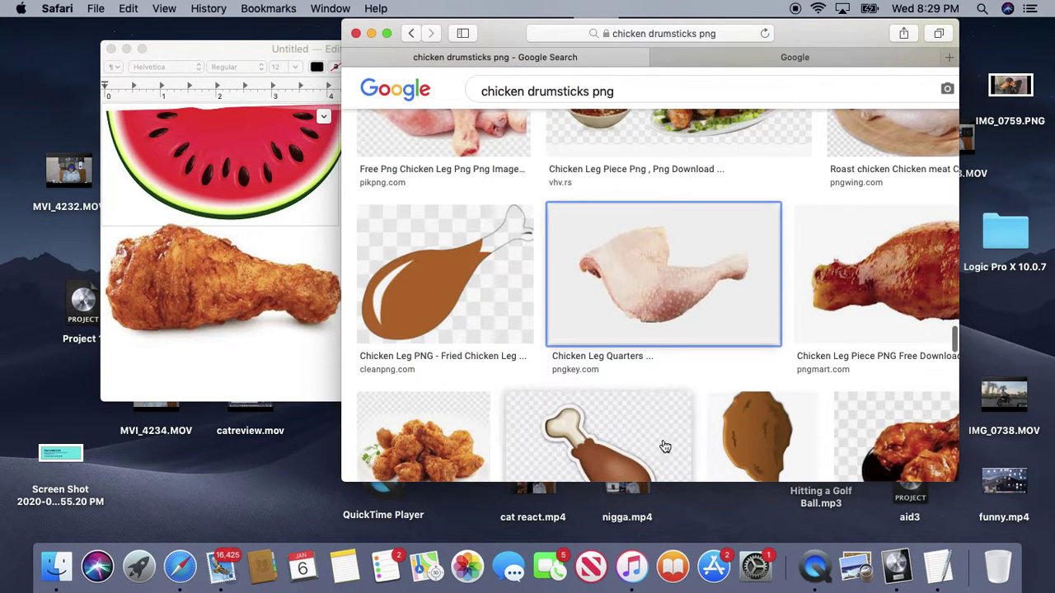
pyautogui.moveTo(610, 458); pyautogui.dragTo(505, 410)
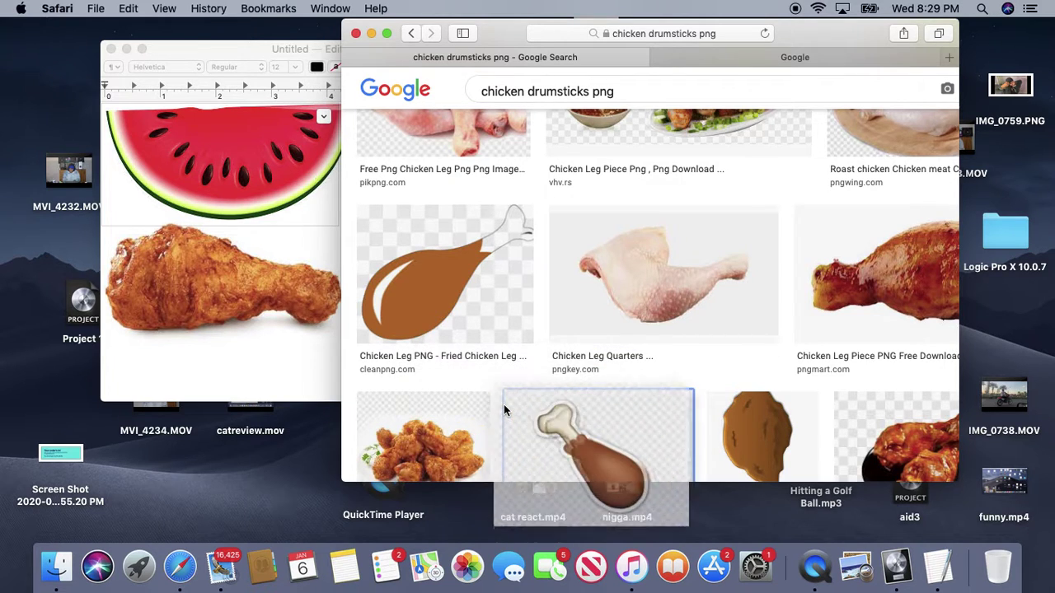
# Drop the cartoon drumstick clipart into TextEdit beneath the fried drumstick and select it
pyautogui.scroll(5, 650, 296)
pyautogui.scroll(-5, 651, 296)
pyautogui.scroll(-5, 651, 297)
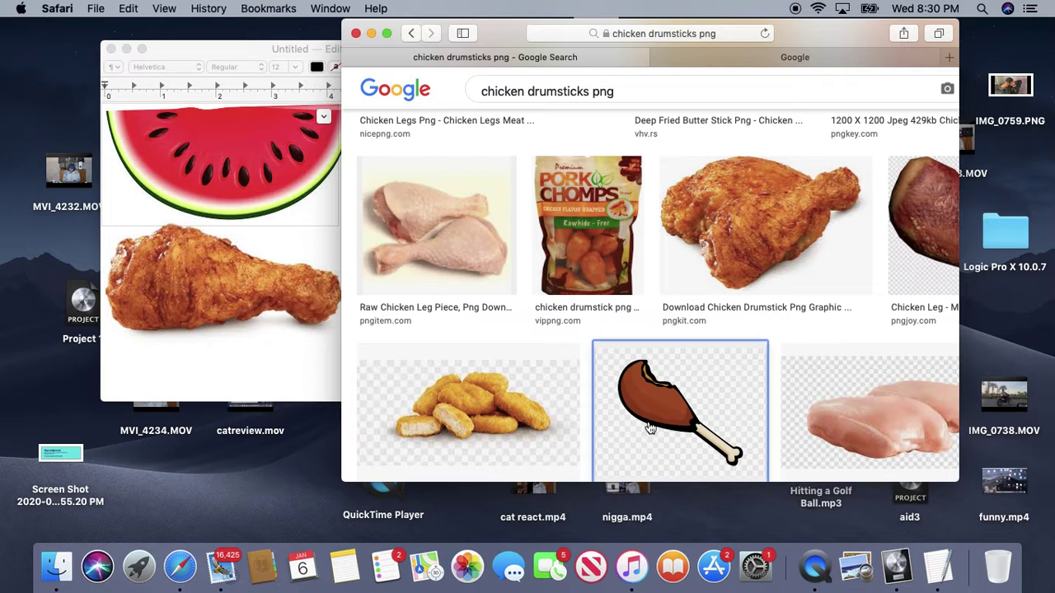
pyautogui.moveTo(646, 427)
pyautogui.mouseDown()
pyautogui.moveTo(583, 425)
pyautogui.moveTo(248, 326)
pyautogui.mouseUp()
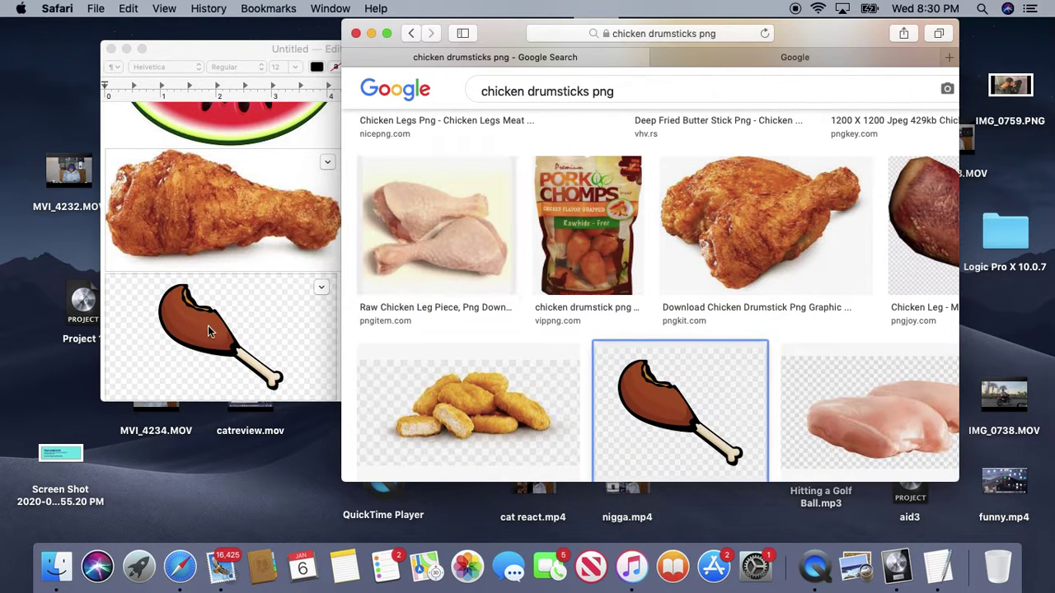
pyautogui.click(208, 323)
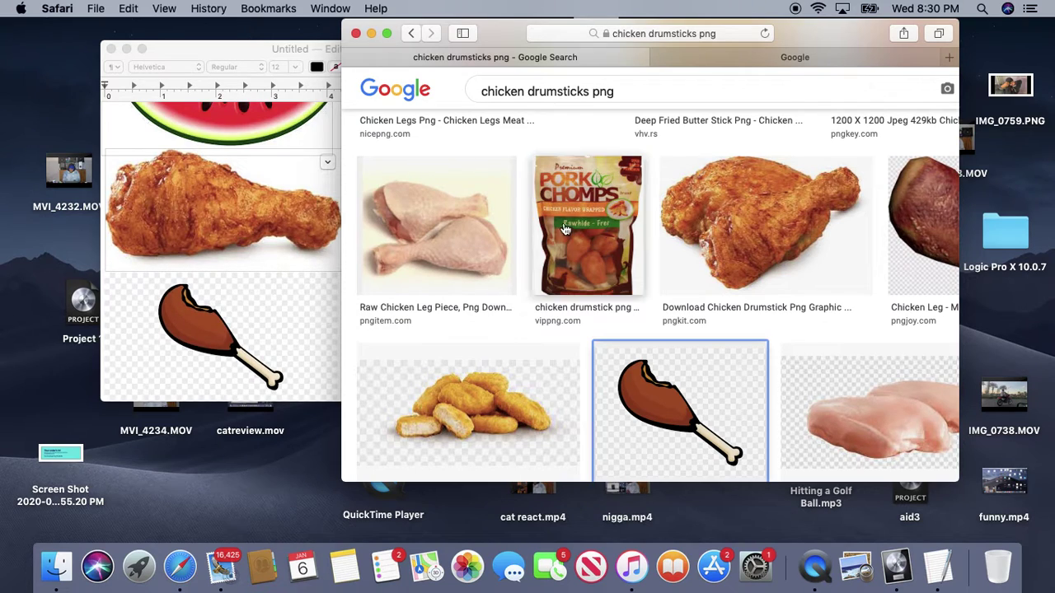